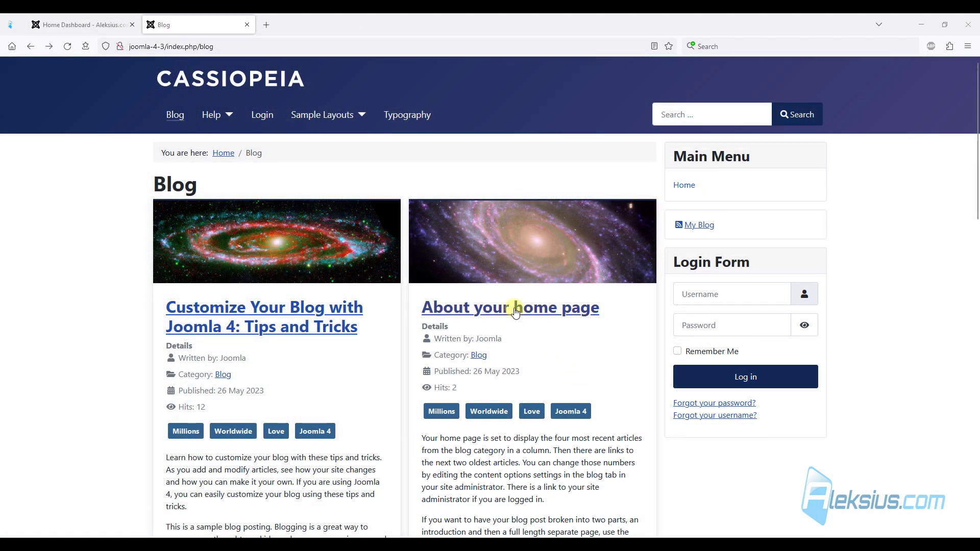
Step: Open the About your home page article on the site and scroll through it
click(513, 308)
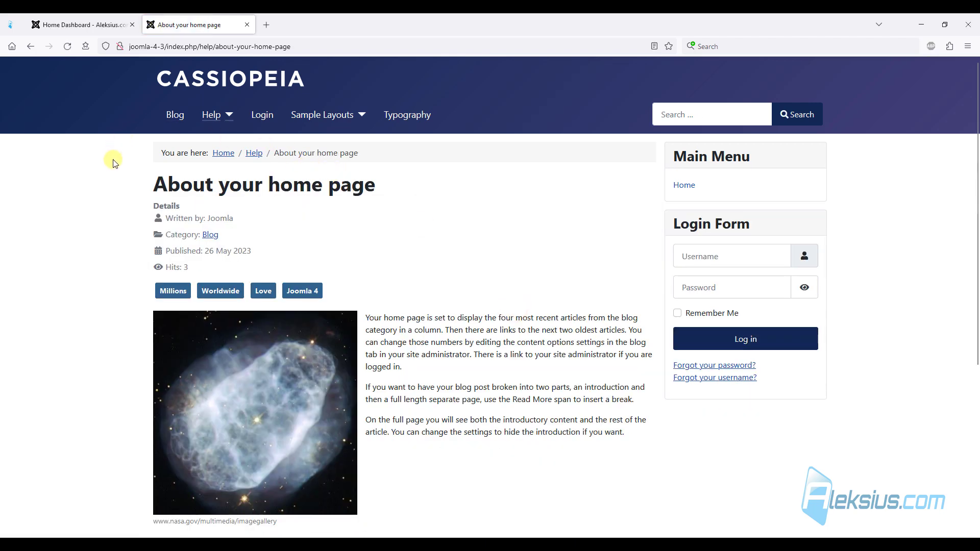
scroll(118, 162, down, 3)
scroll(117, 165, up, 3)
Step: In the administrator, open Content > Articles and open then close the 4AI assistant
click(101, 24)
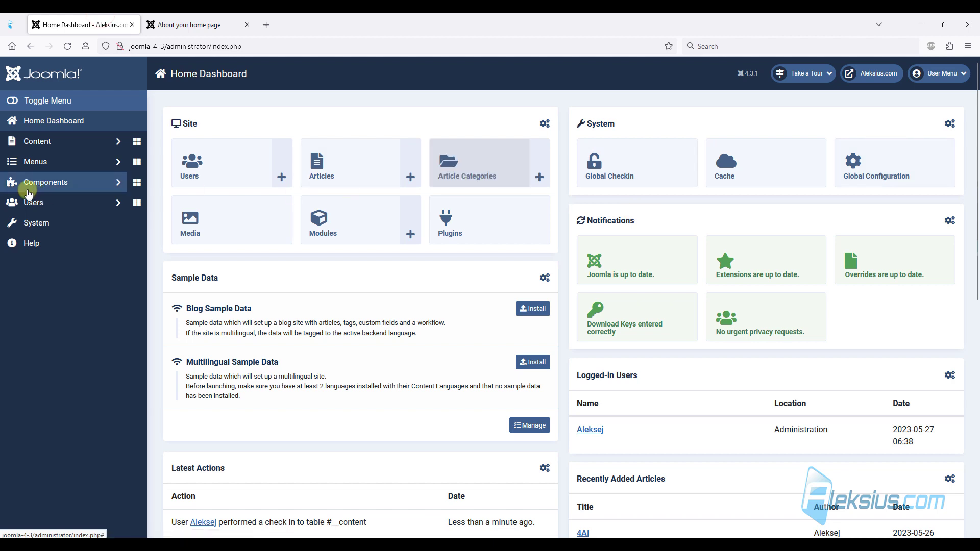
click(51, 138)
click(44, 161)
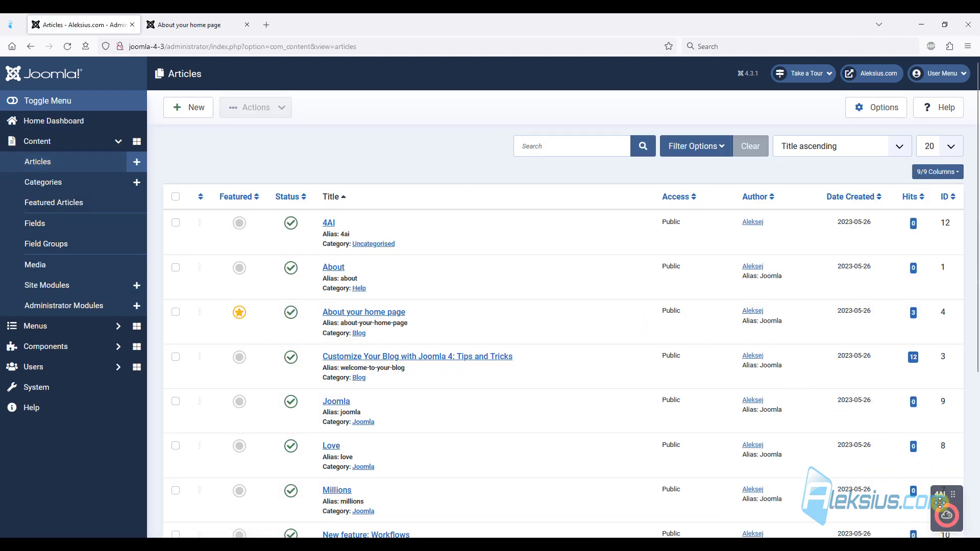
click(941, 515)
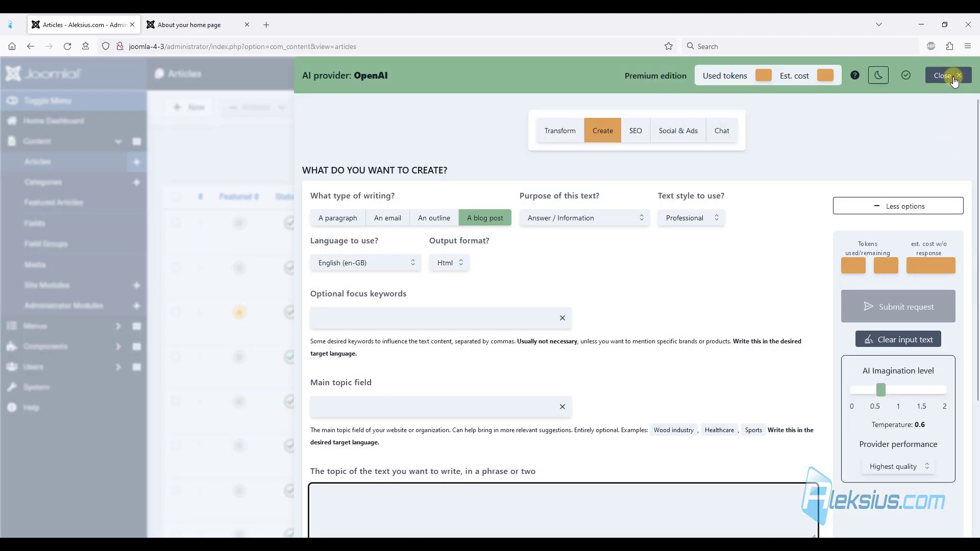
click(944, 75)
Step: Open System > Site Modules, check the 4AI assistant there, then return to the admin menu
click(51, 389)
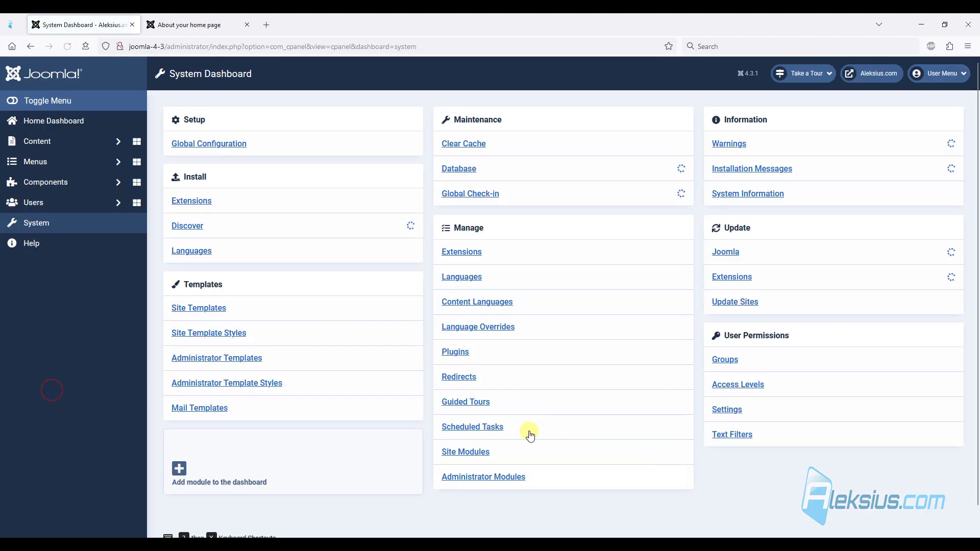
click(467, 453)
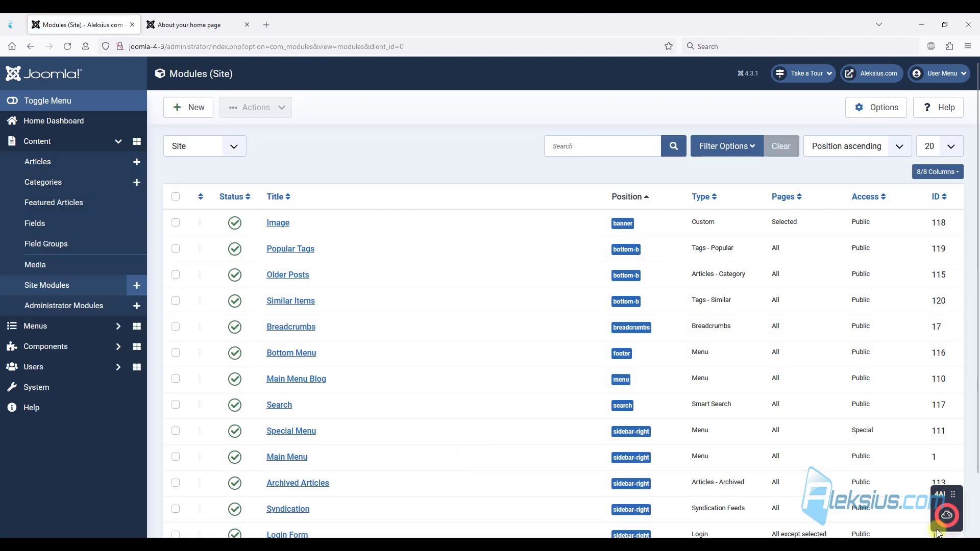
click(945, 515)
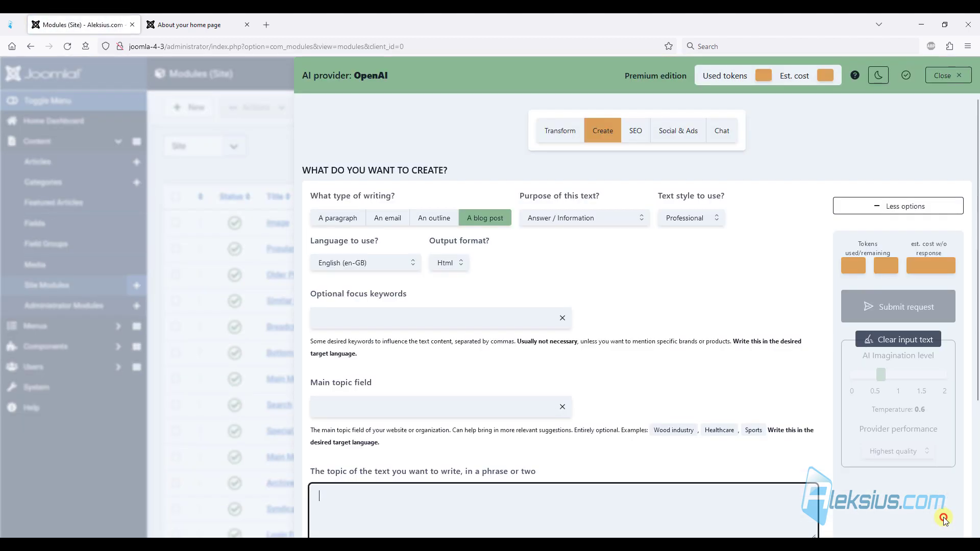
click(944, 76)
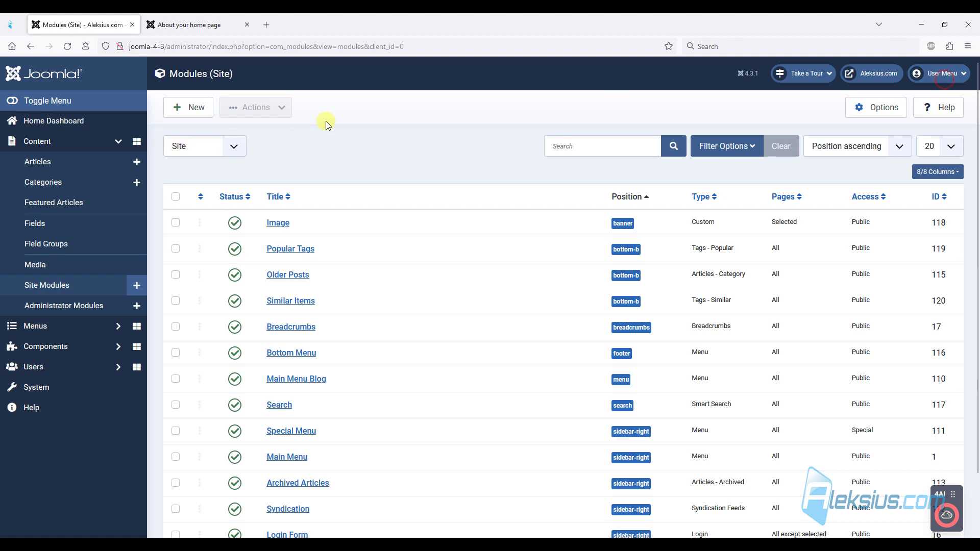
click(30, 46)
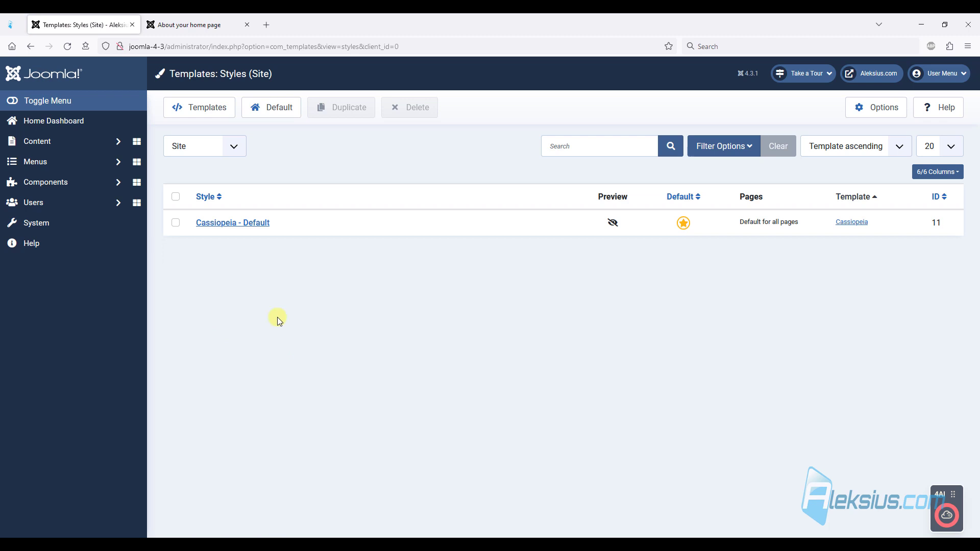
click(61, 142)
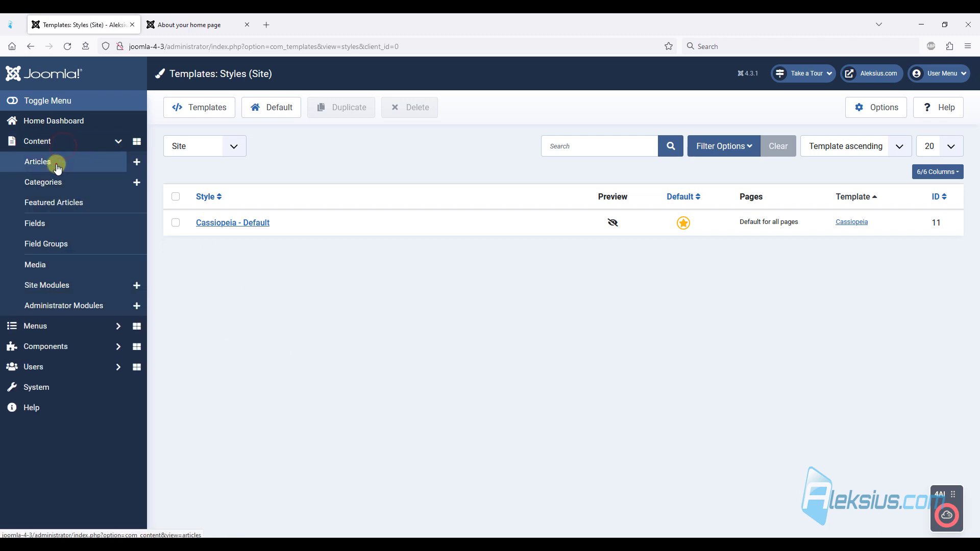
Step: Open About your home page for editing and preview it on the front end
click(57, 167)
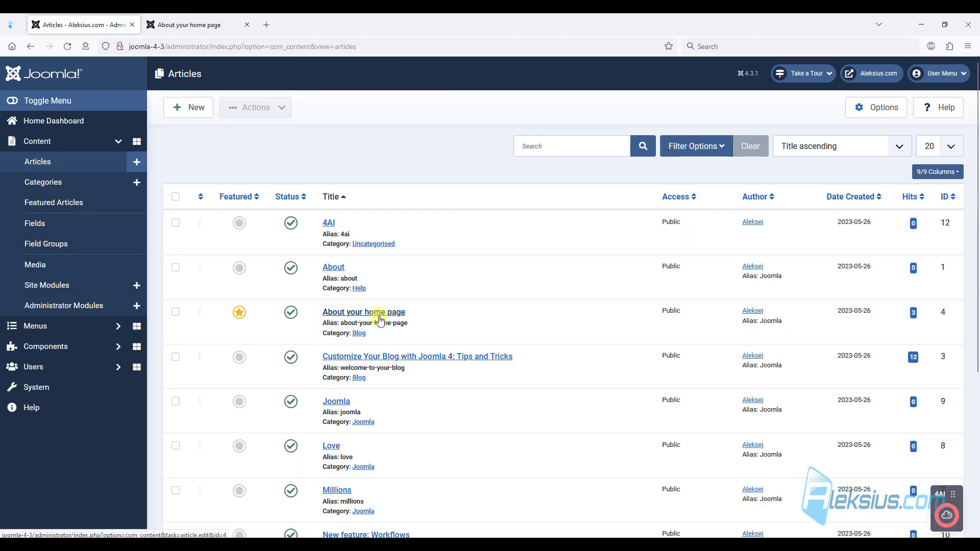
click(364, 312)
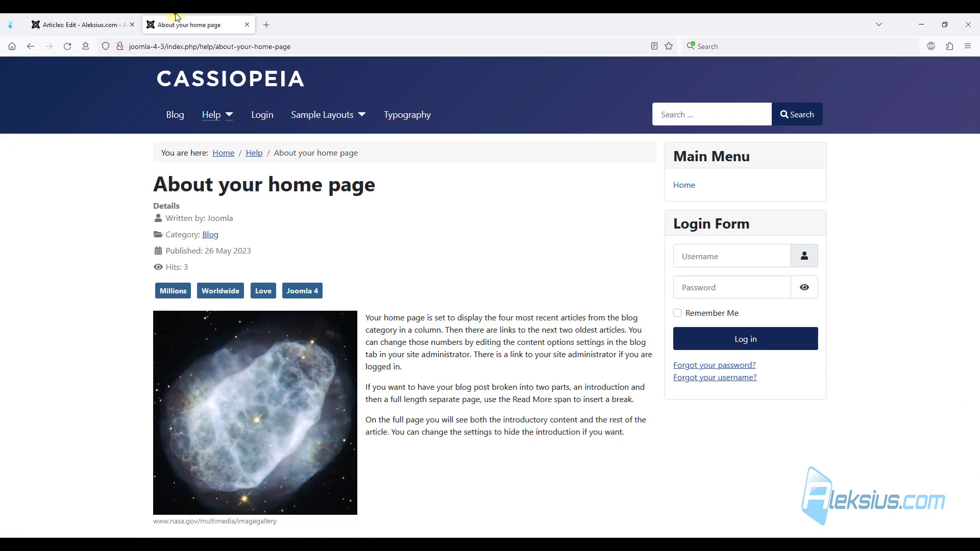
click(175, 18)
scroll(429, 343, down, 4)
scroll(427, 343, up, 4)
click(84, 24)
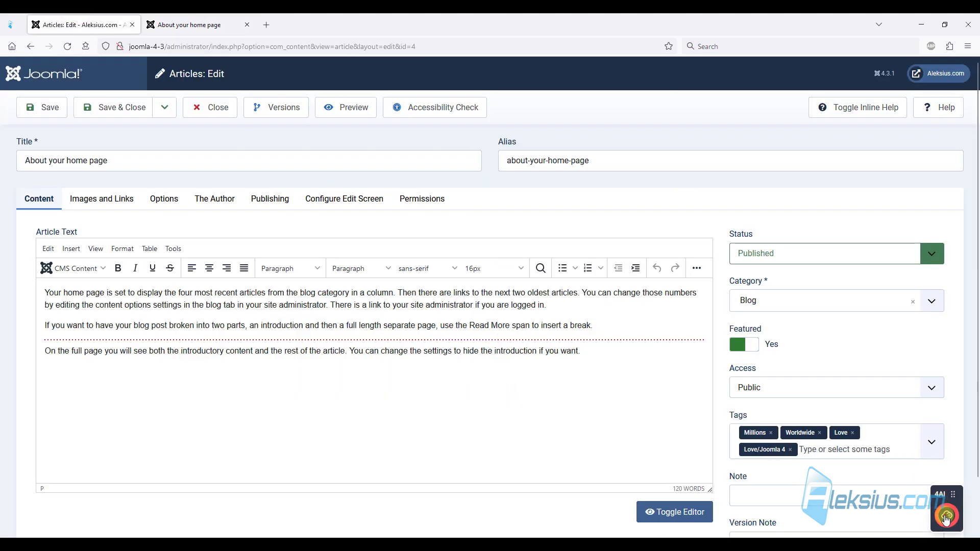
Step: In 4AI choose Transform > Spell/Grammar, keeping the target language on Auto
click(946, 517)
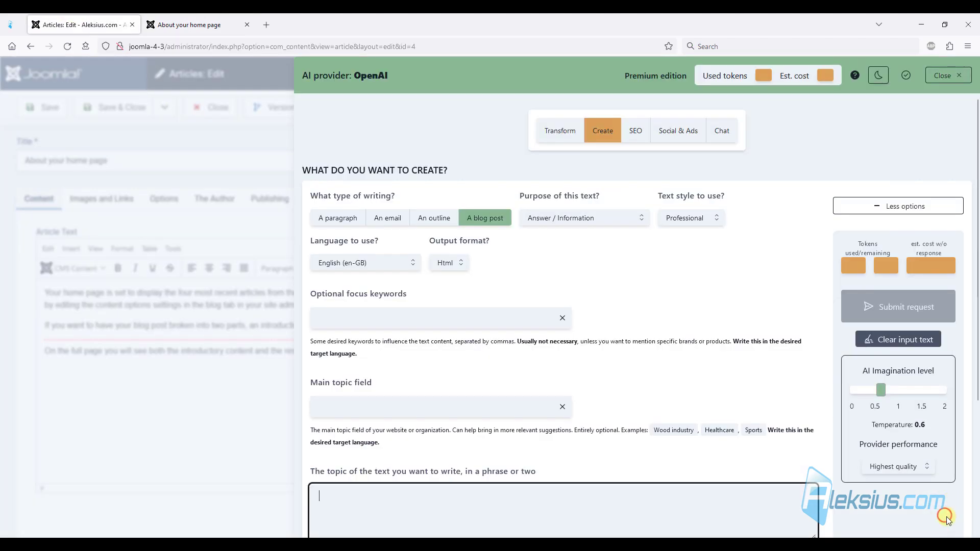
click(555, 136)
click(341, 220)
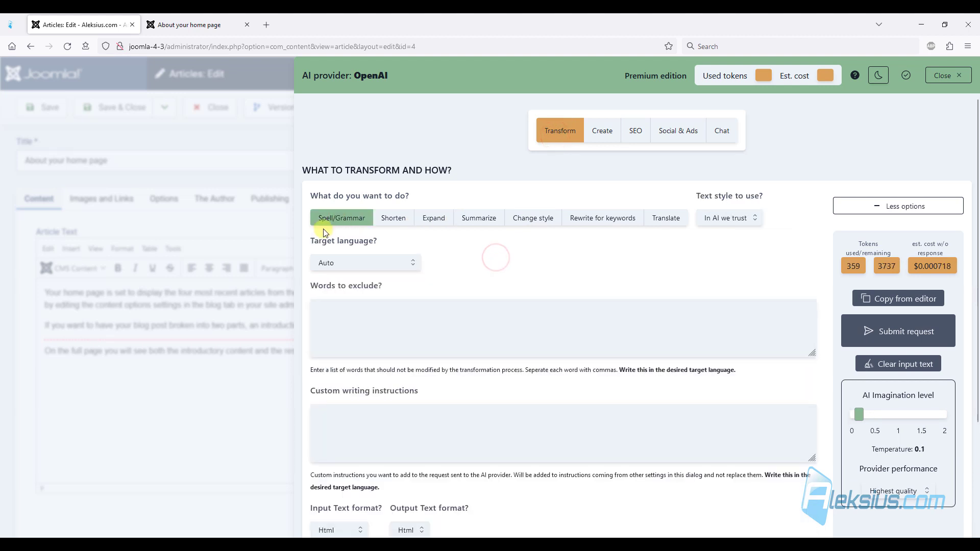
click(380, 267)
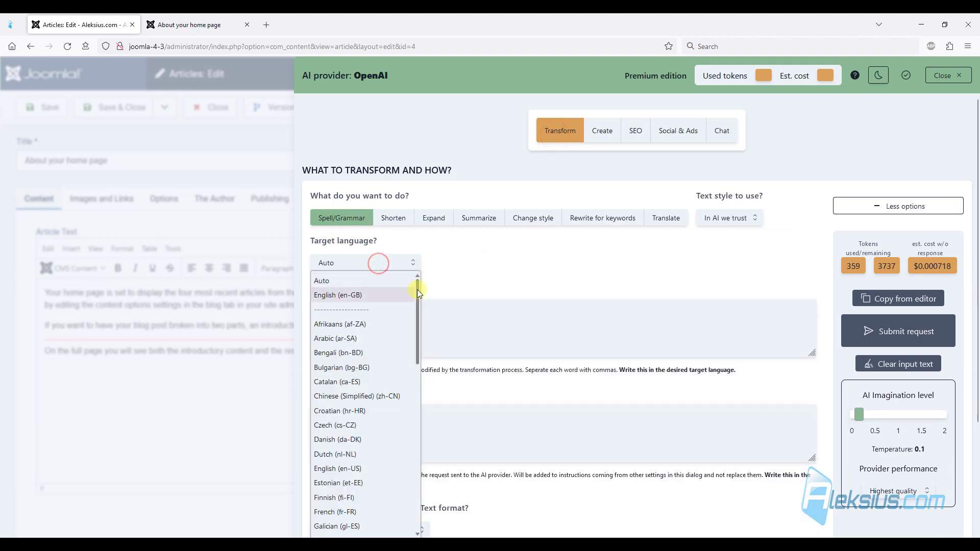
drag(418, 290, 599, 279)
click(598, 279)
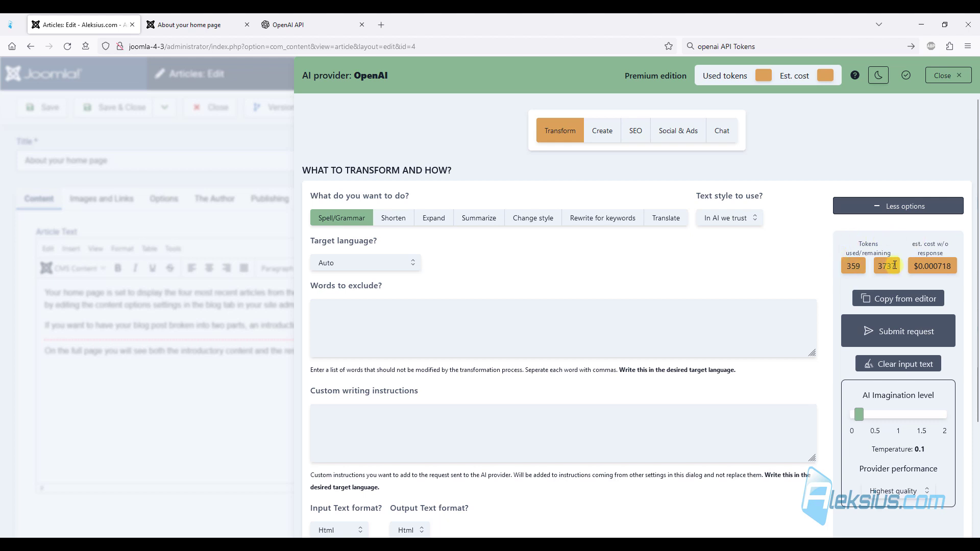
Step: Glance over the OpenAI Tokenizer page, then return to the article editor
click(314, 23)
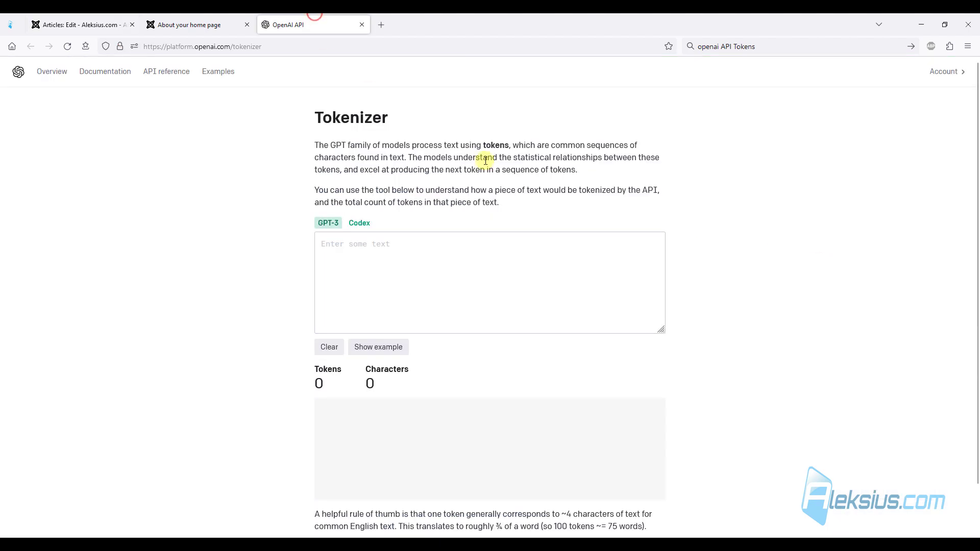
scroll(464, 289, down, 2)
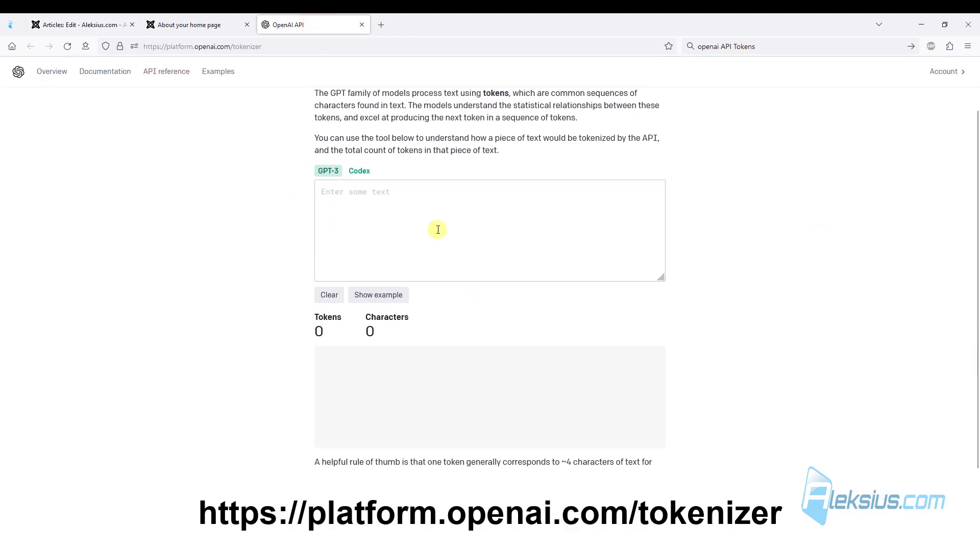
scroll(418, 190, up, 2)
click(361, 24)
key(ctrl+Page_Up)
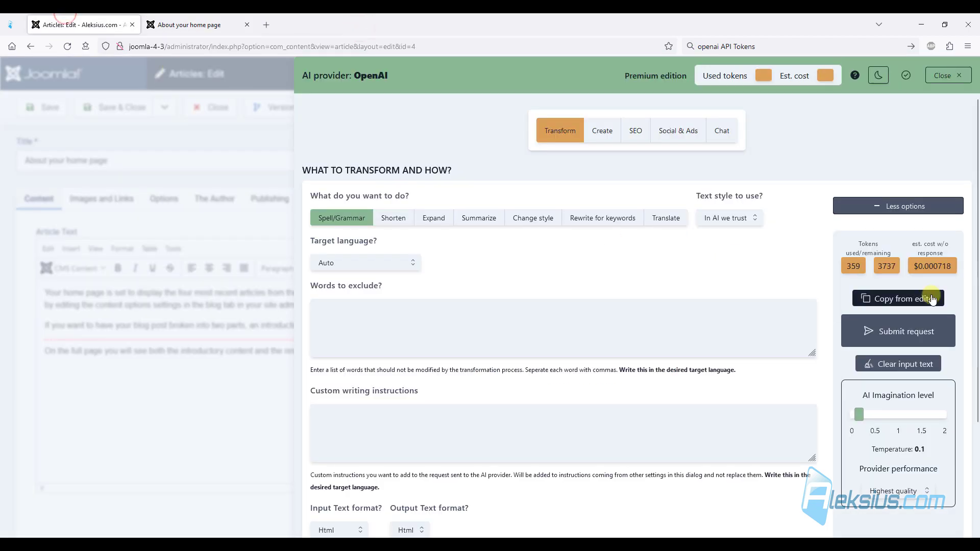
Step: Hide the extra options and try Shorten, Expand, Summarize and Change style with its style list
click(901, 208)
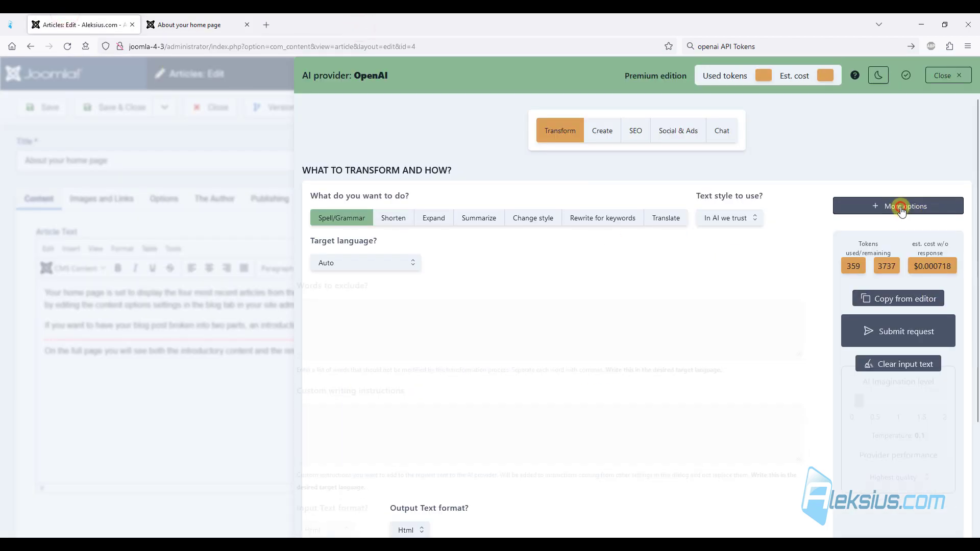
click(391, 223)
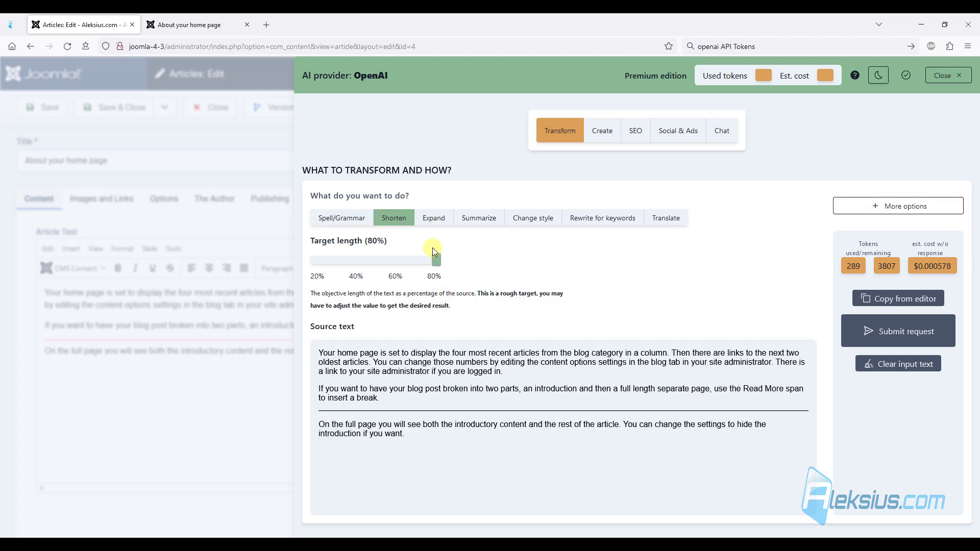
click(429, 224)
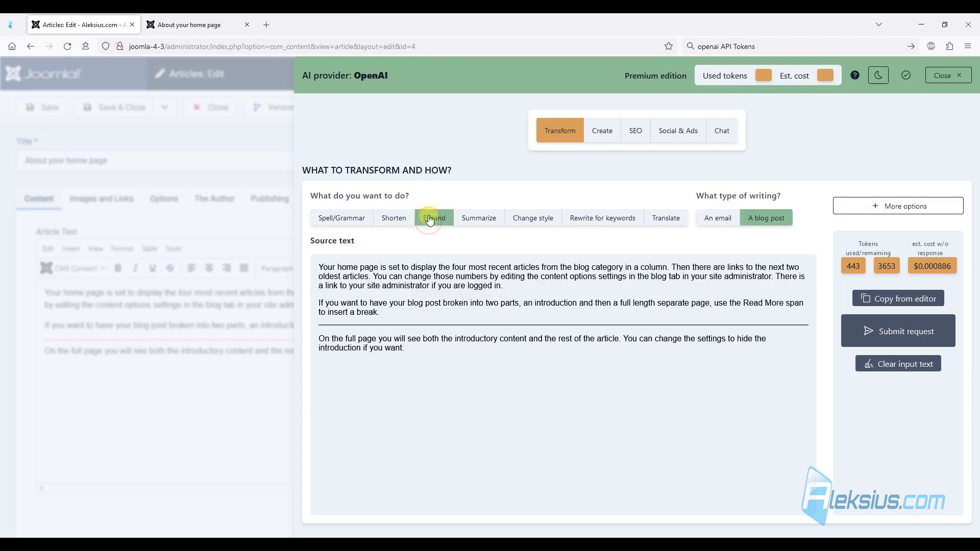
click(476, 220)
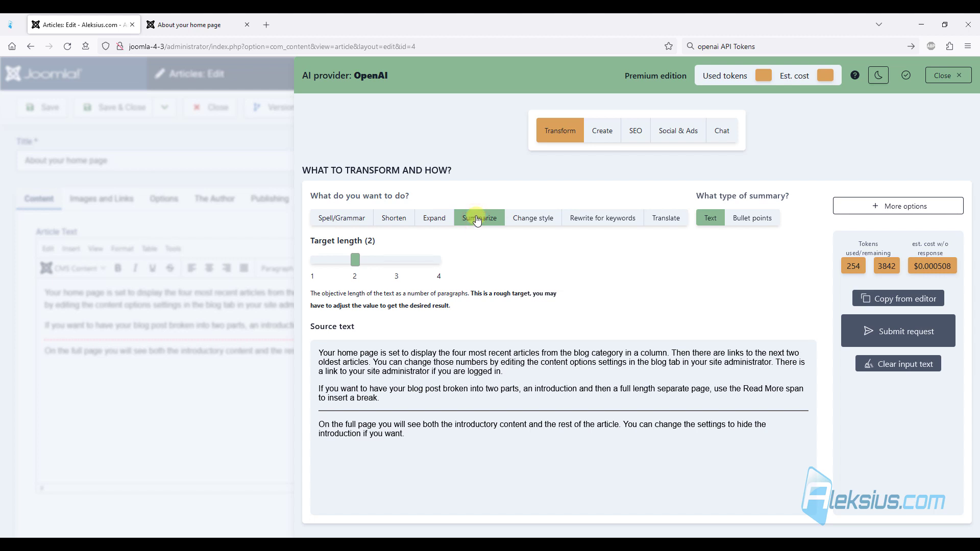
click(528, 216)
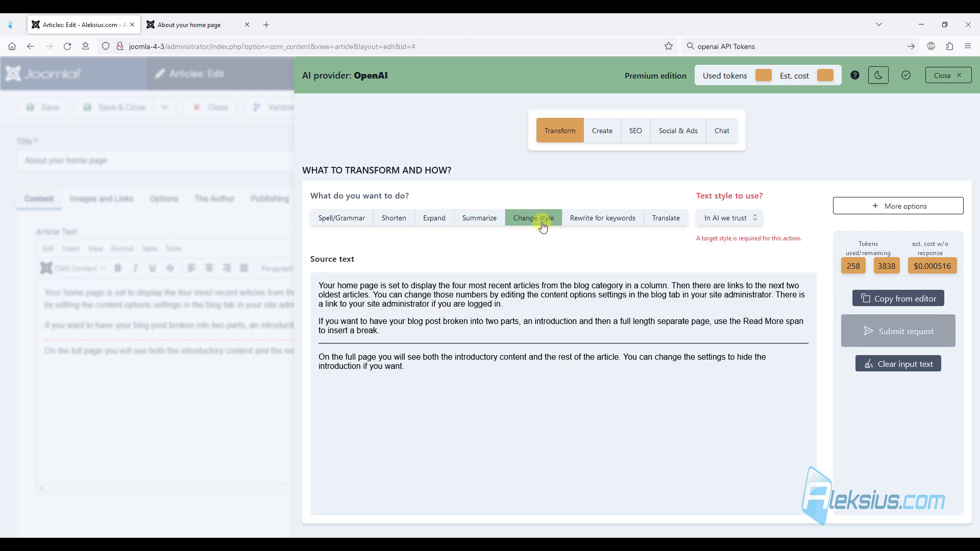
click(733, 218)
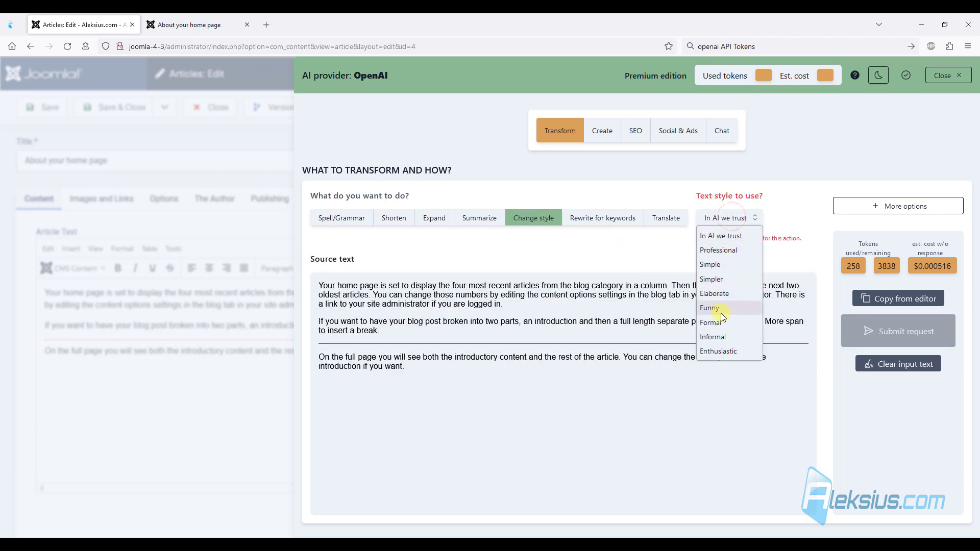
Step: Try Rewrite for keywords and Translate, then submit an Expand > A blog post request
click(601, 219)
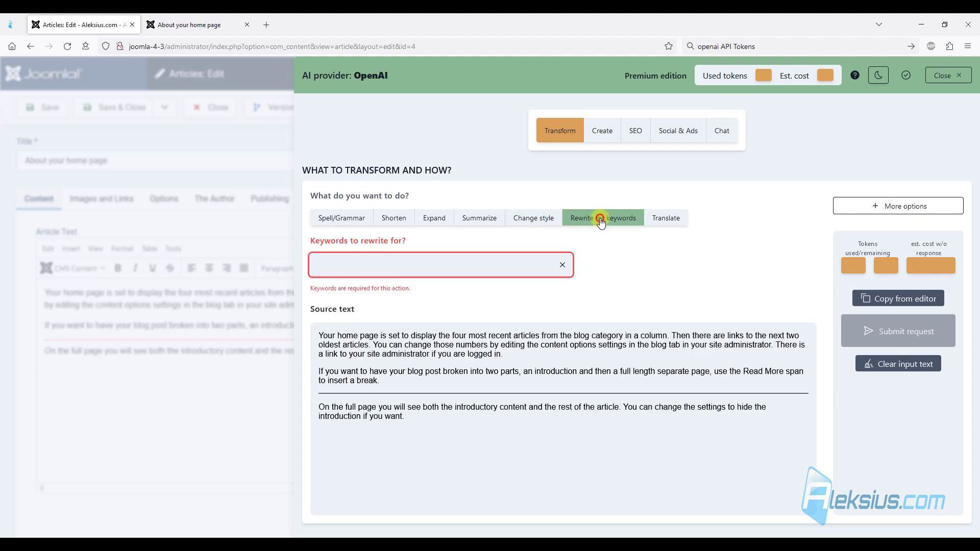
click(683, 221)
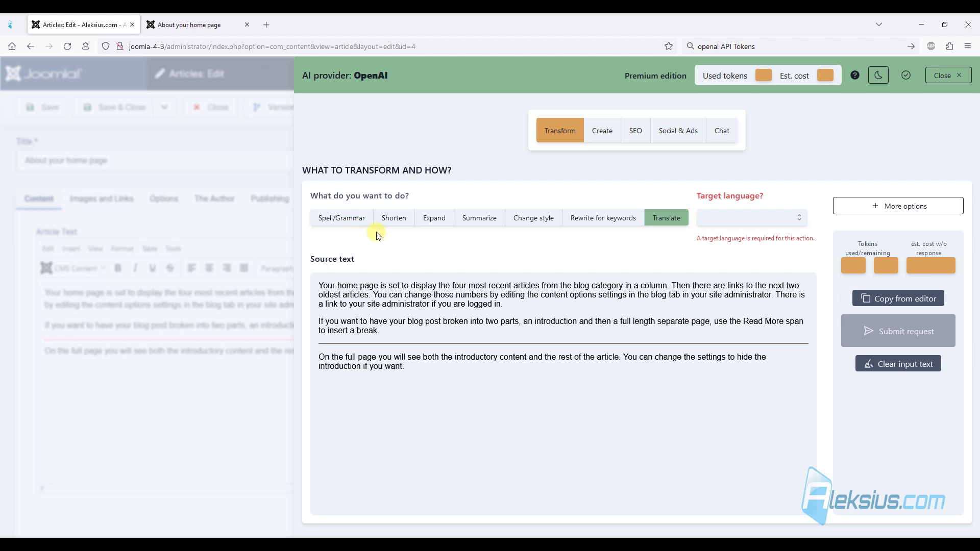
click(433, 225)
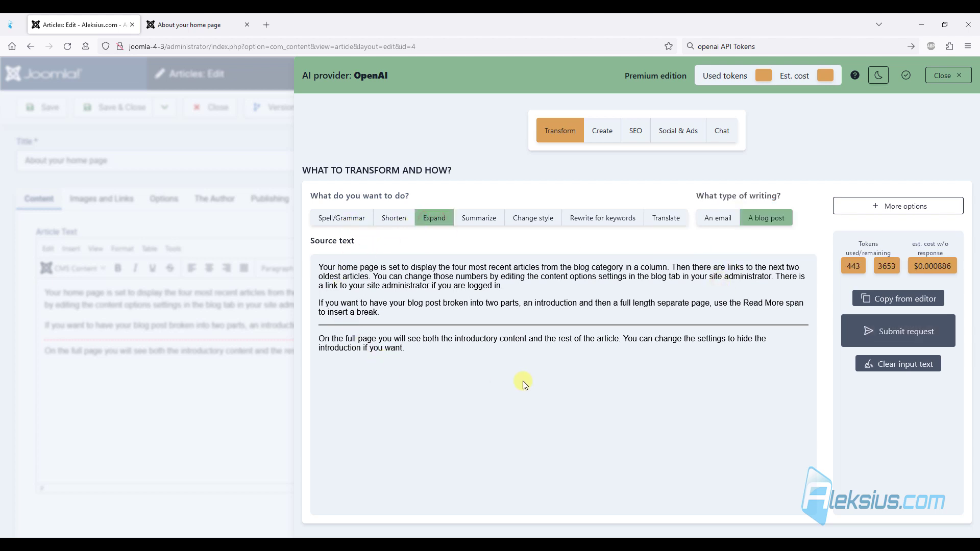
click(897, 331)
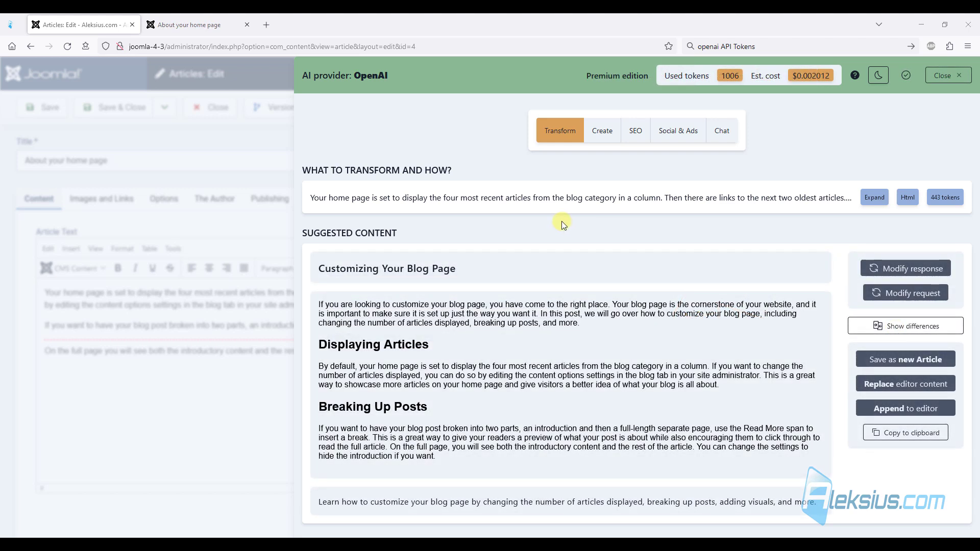
Step: Review the 'Customizing Your Blog Page' suggestion, toggling Show differences on and back to Show suggested
scroll(757, 350, down, 5)
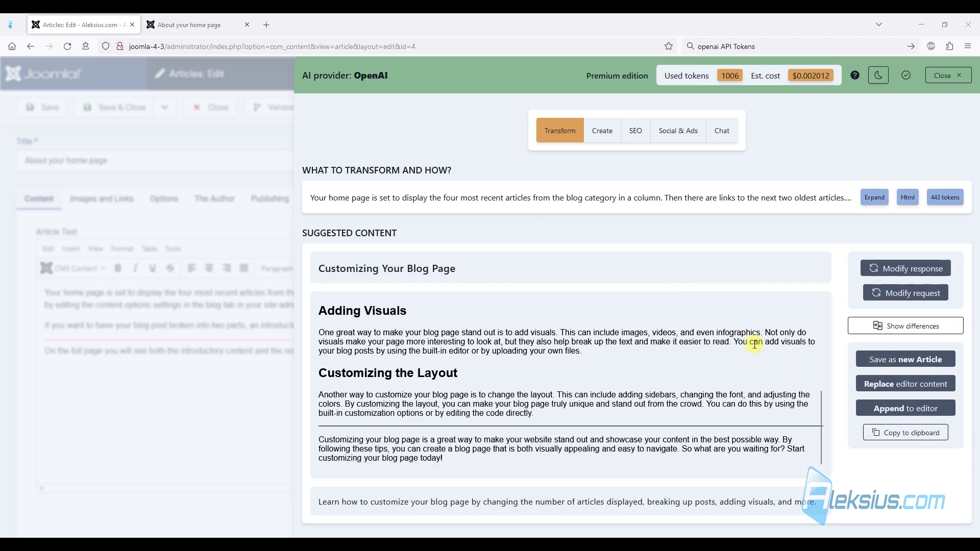
scroll(754, 345, up, 5)
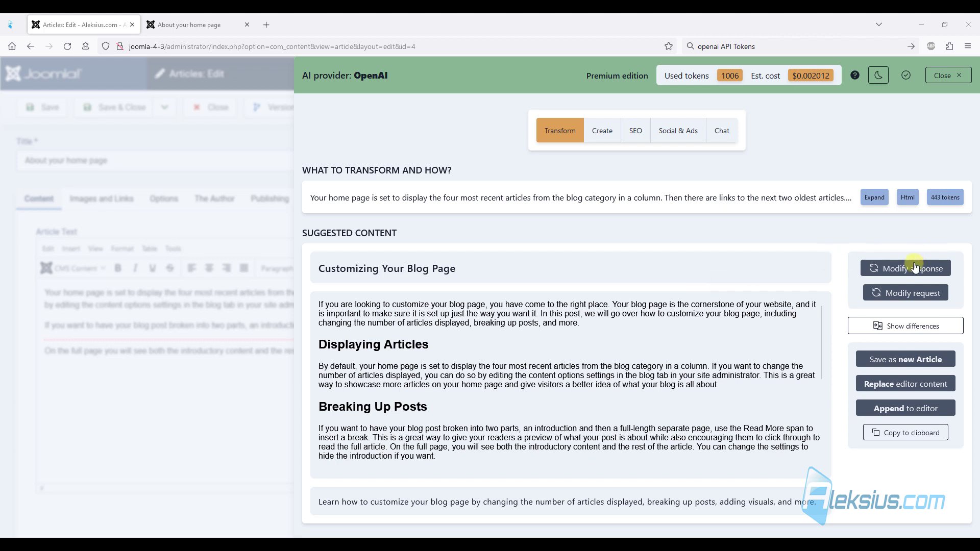
click(888, 333)
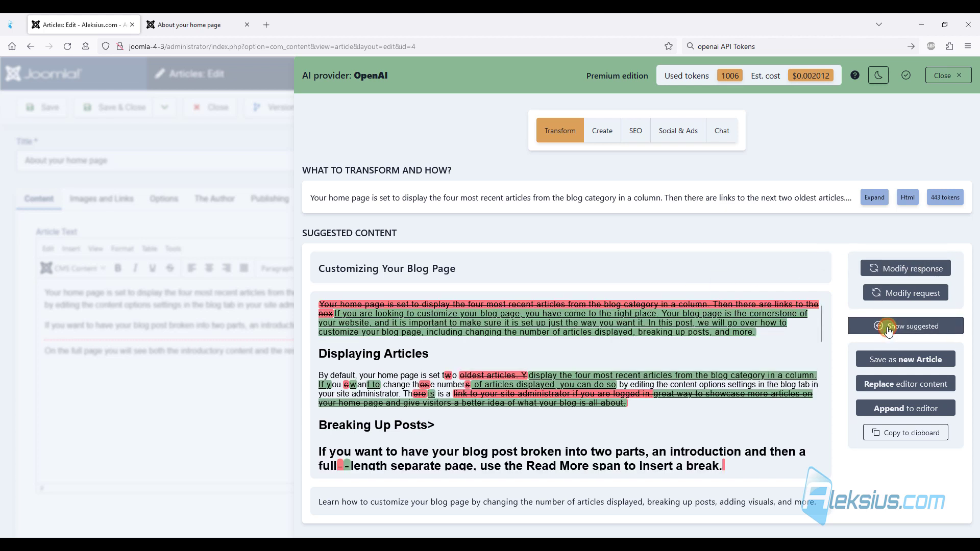
scroll(649, 386, down, 3)
scroll(650, 386, down, 4)
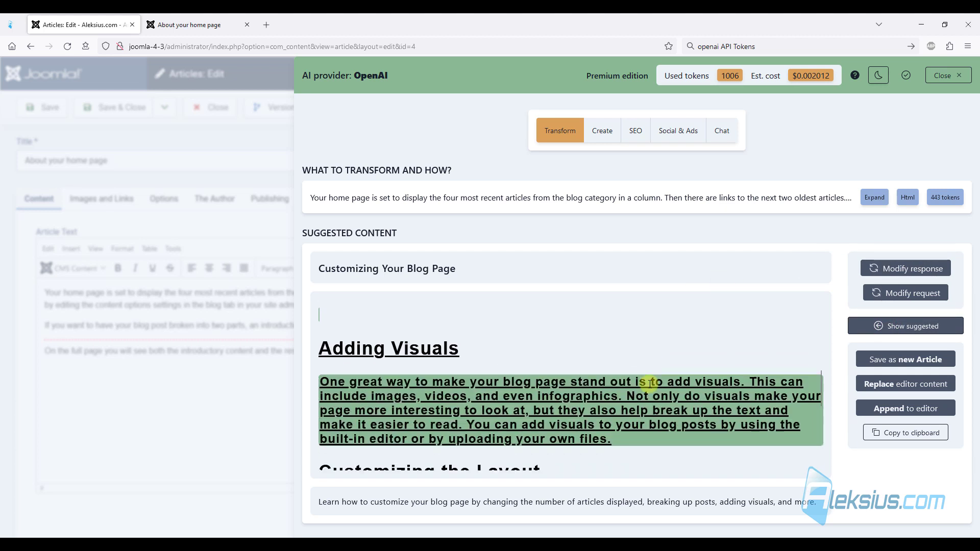
scroll(648, 384, up, 5)
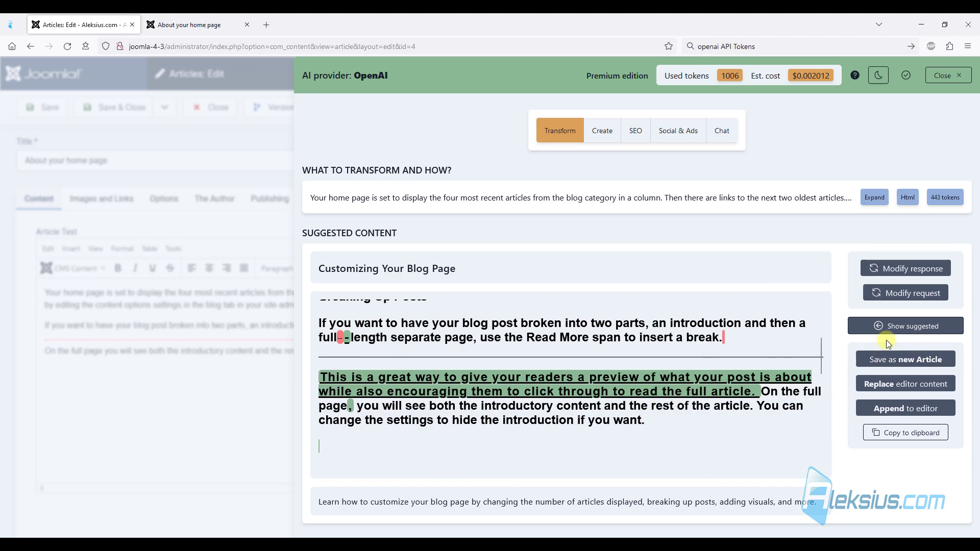
click(900, 331)
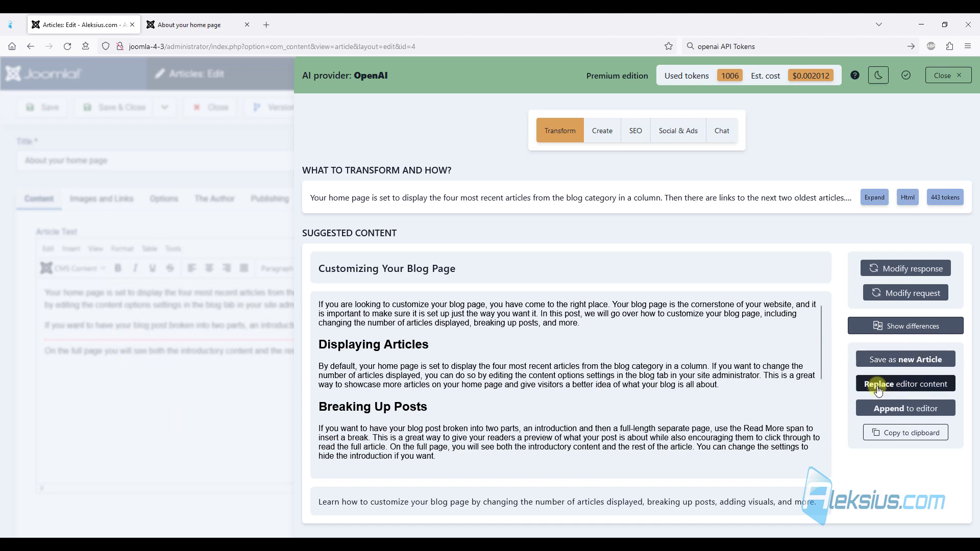
Step: Replace the editor content with the suggested blog post and close the 4AI panel
click(894, 386)
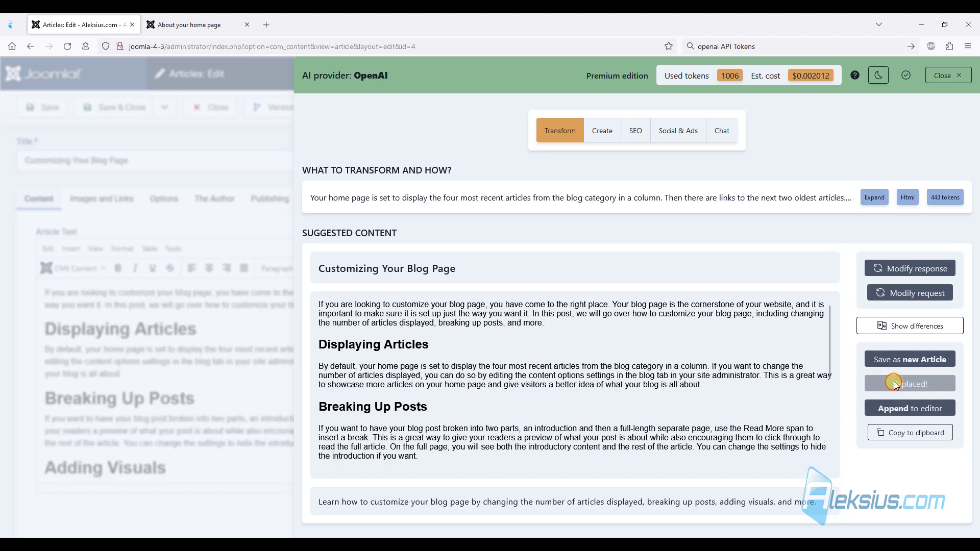
click(959, 84)
scroll(255, 390, down, 5)
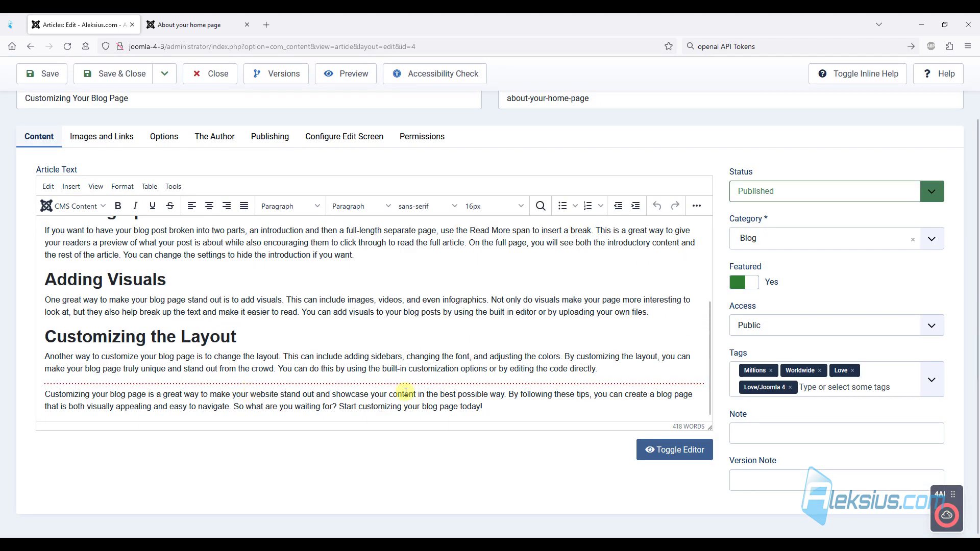
click(612, 369)
key(Delete)
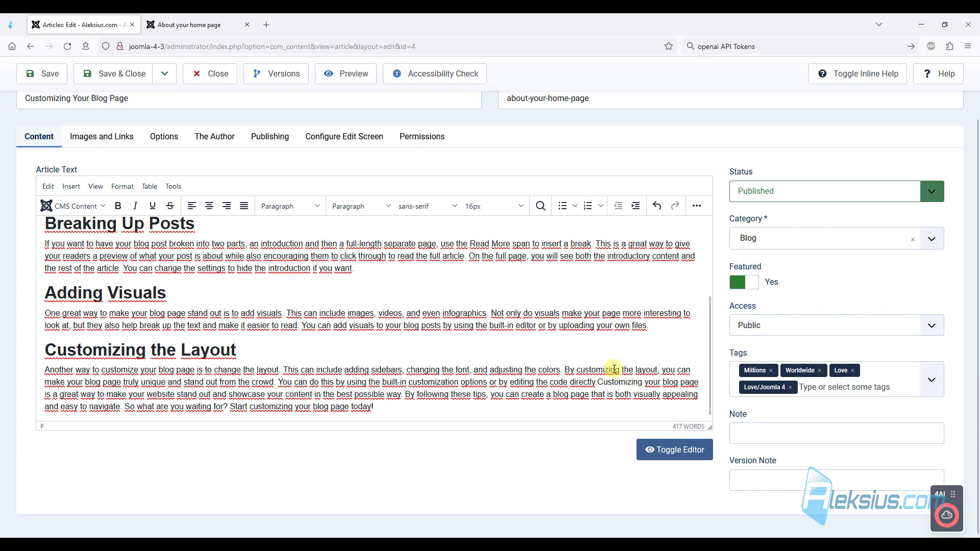
key(ctrl+z)
Step: Insert a CMS Content > Read More break after the intro paragraph
scroll(357, 347, up, 10)
click(633, 310)
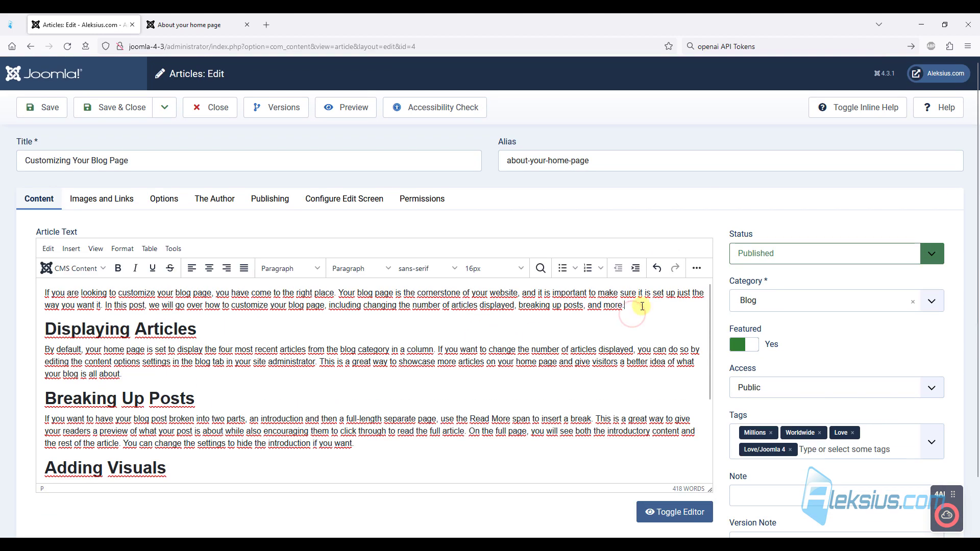
key(Return)
click(85, 268)
click(81, 401)
Step: Save the article and reload its front-end page to check the new sections
click(51, 110)
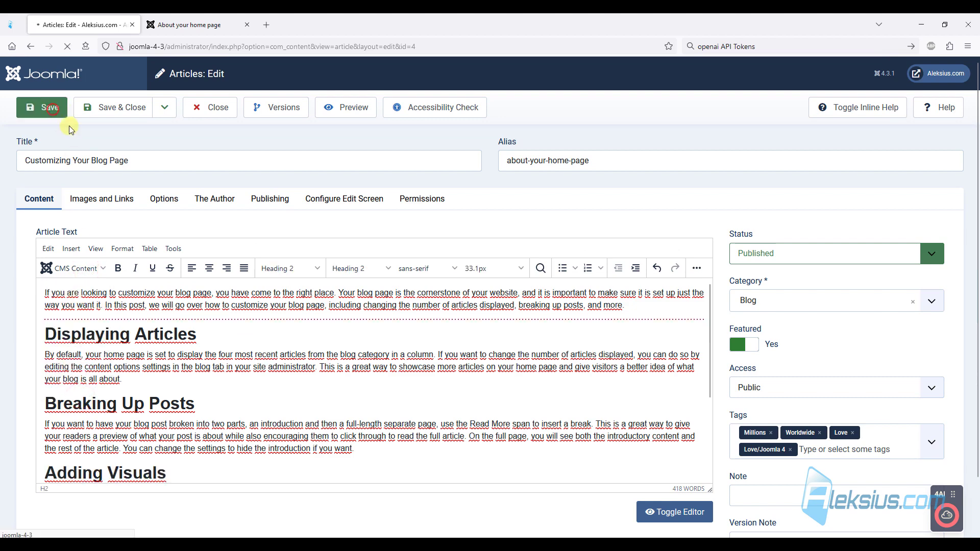
click(194, 17)
key(F5)
scroll(492, 265, down, 3)
scroll(493, 254, down, 5)
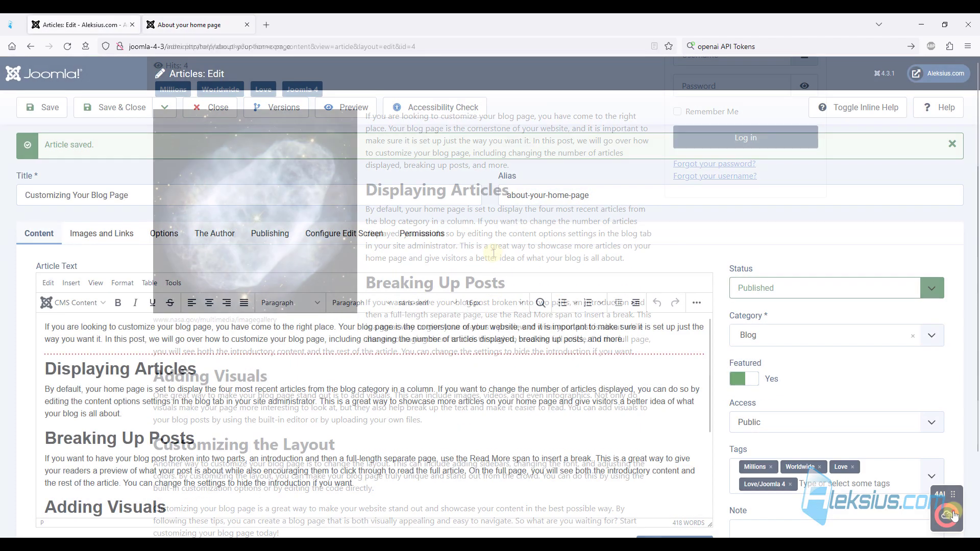
Step: Request a Change style rewrite of the article in the Formal style
click(952, 515)
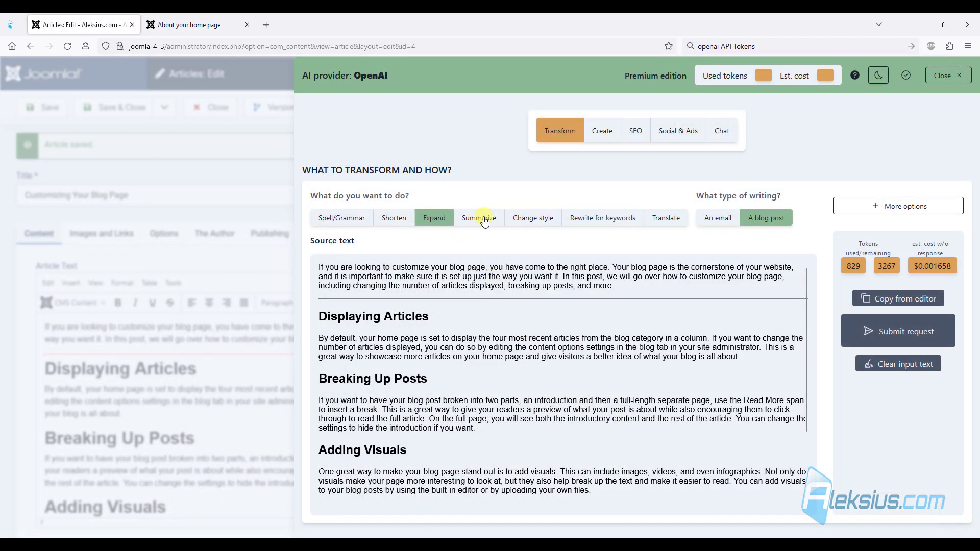
click(484, 220)
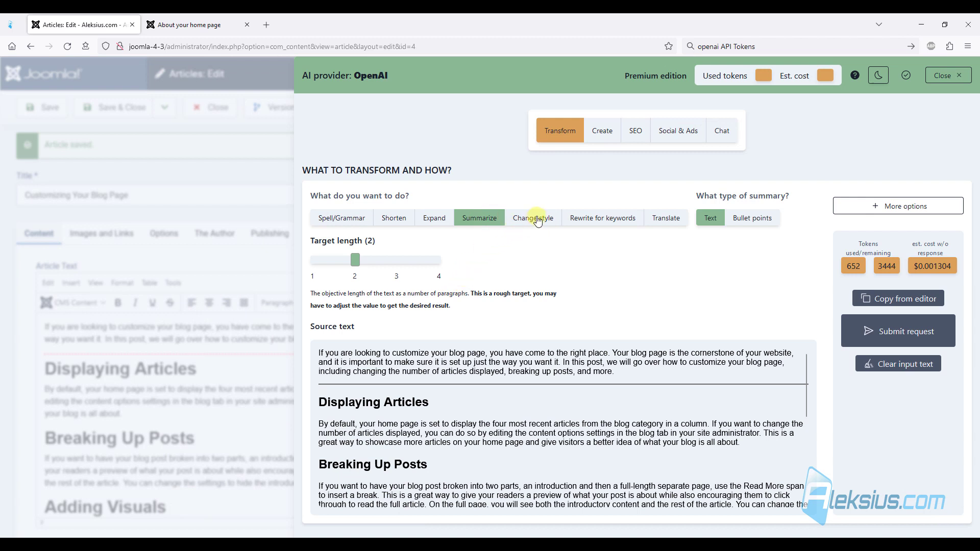
click(537, 218)
click(735, 218)
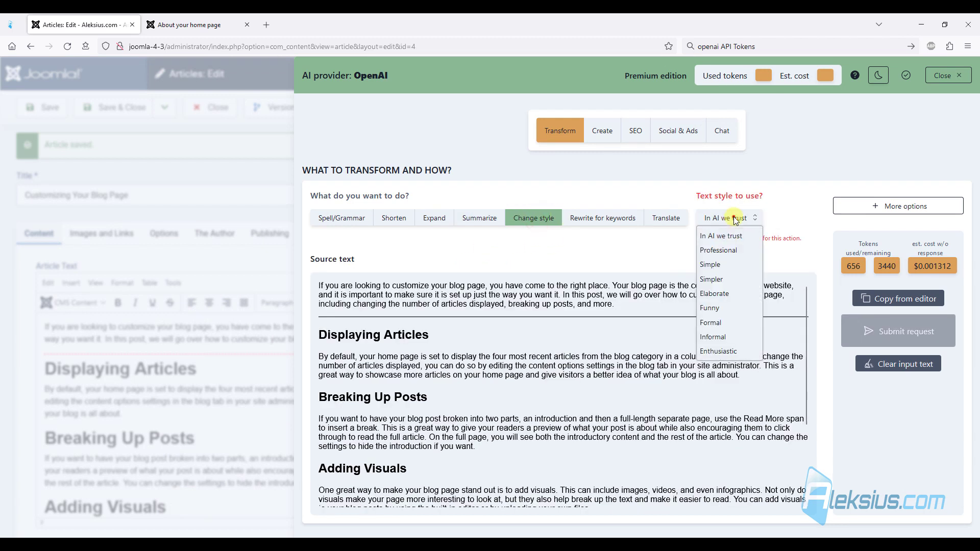
click(744, 323)
click(899, 344)
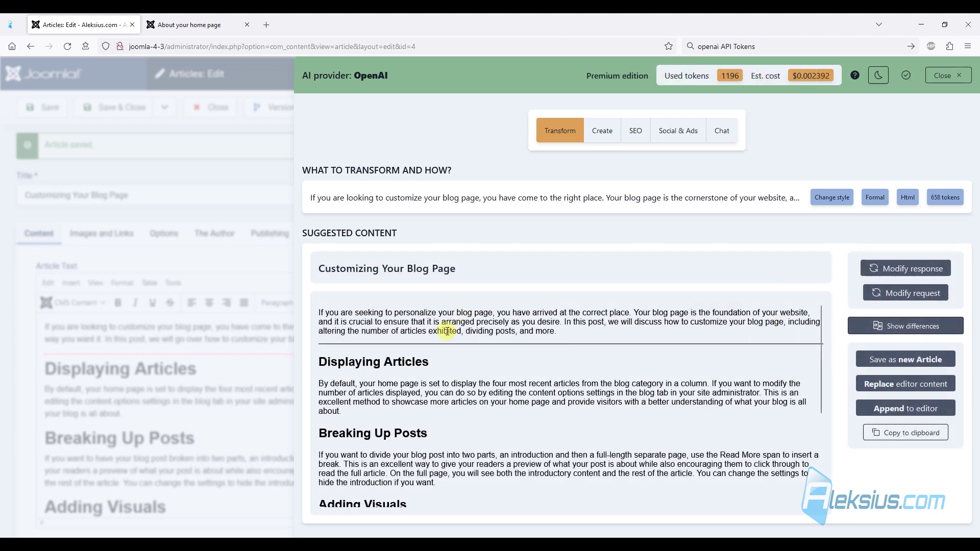
Step: Compare the formal rewrite with the original, then replace the editor content with it
click(916, 330)
scroll(602, 414, down, 6)
scroll(602, 414, down, 1)
scroll(601, 411, up, 7)
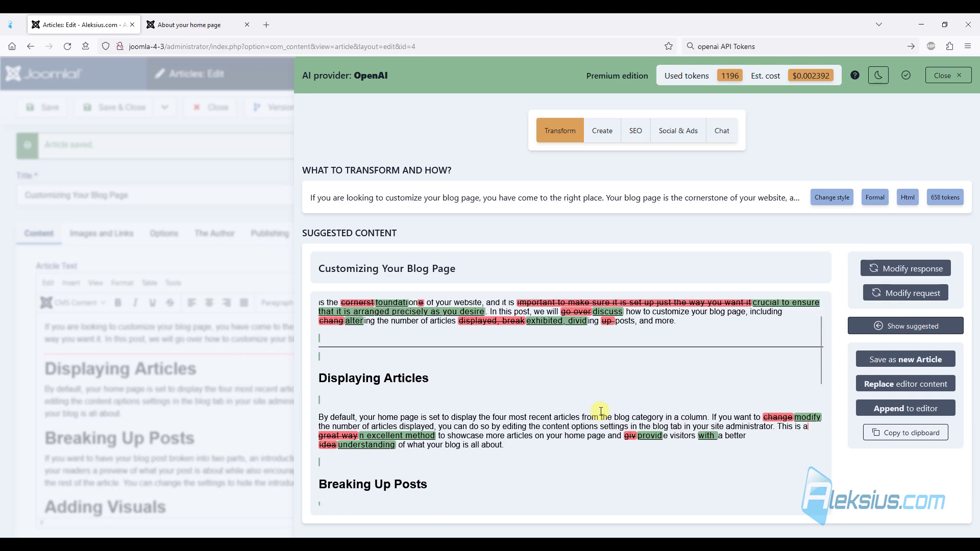
click(917, 327)
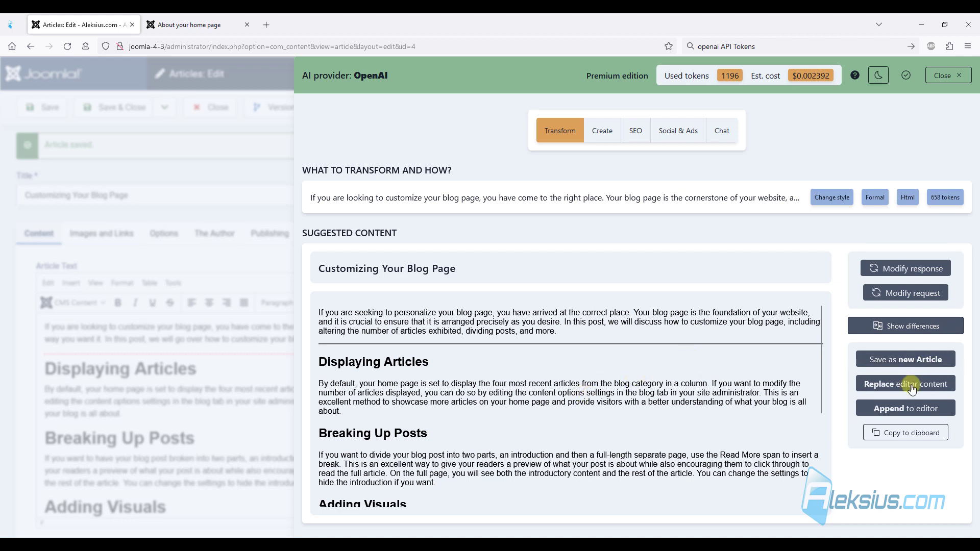
click(890, 386)
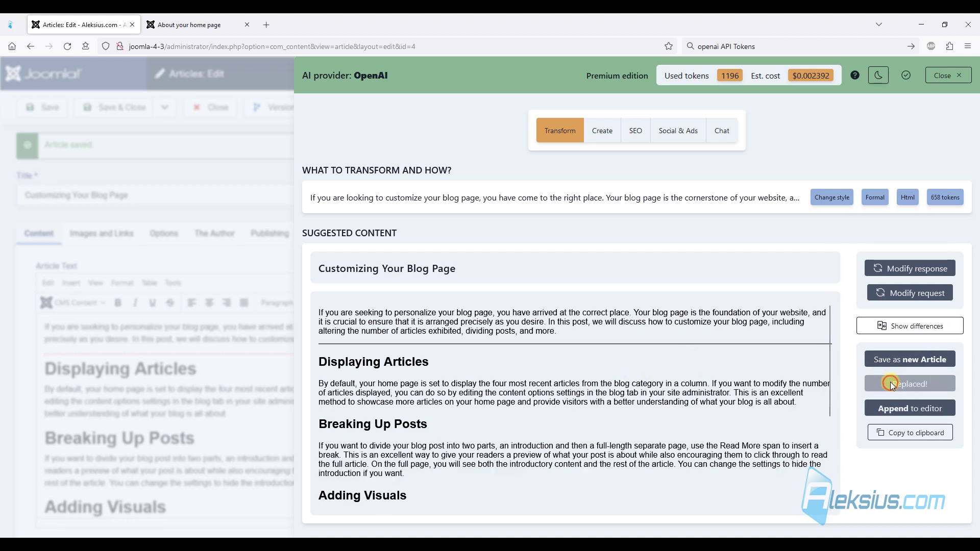
click(946, 75)
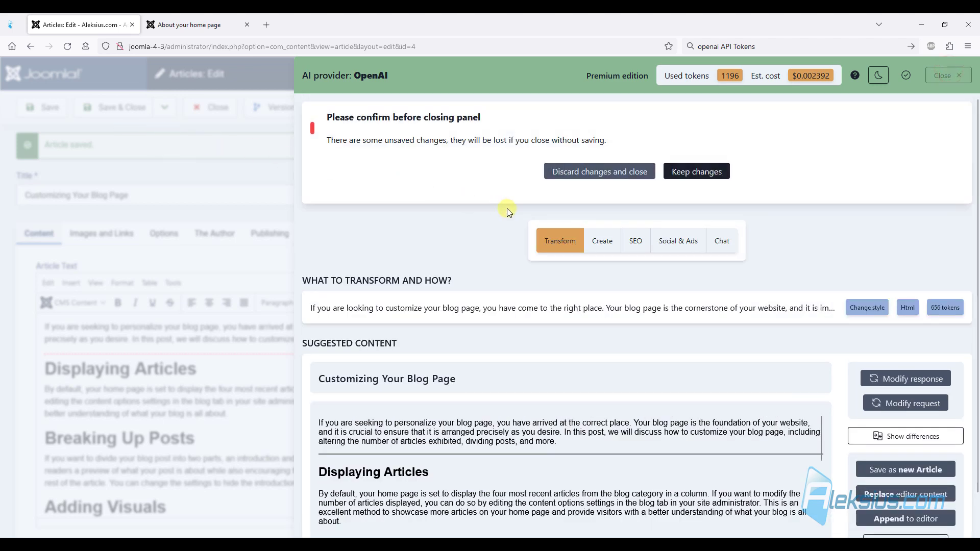
Step: Discard the panel's changes, save the formal article, and reload the front-end page to verify it
click(575, 171)
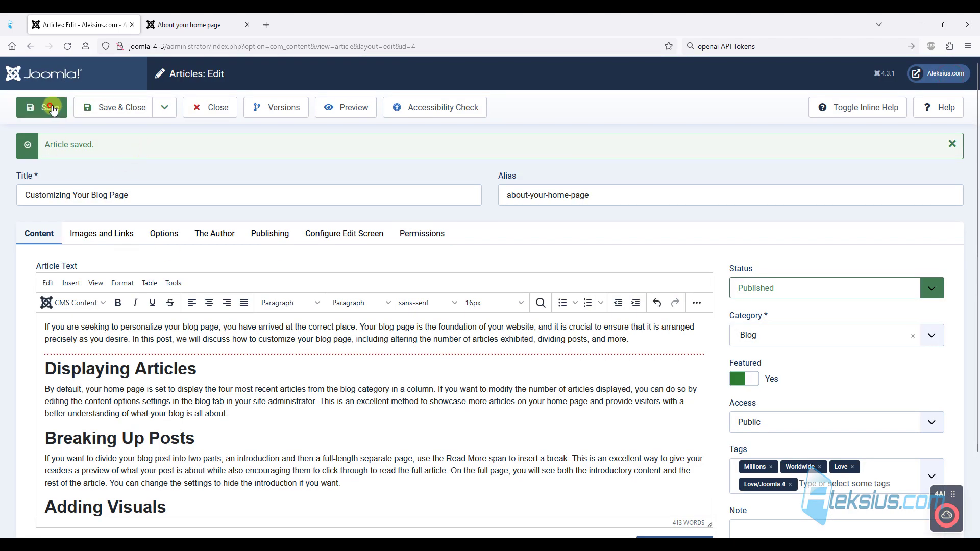
click(70, 112)
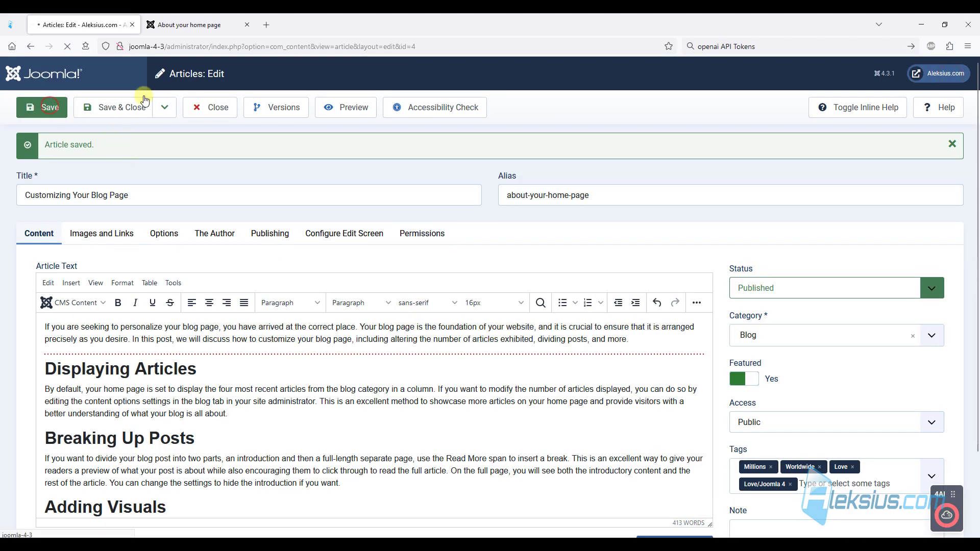
click(204, 20)
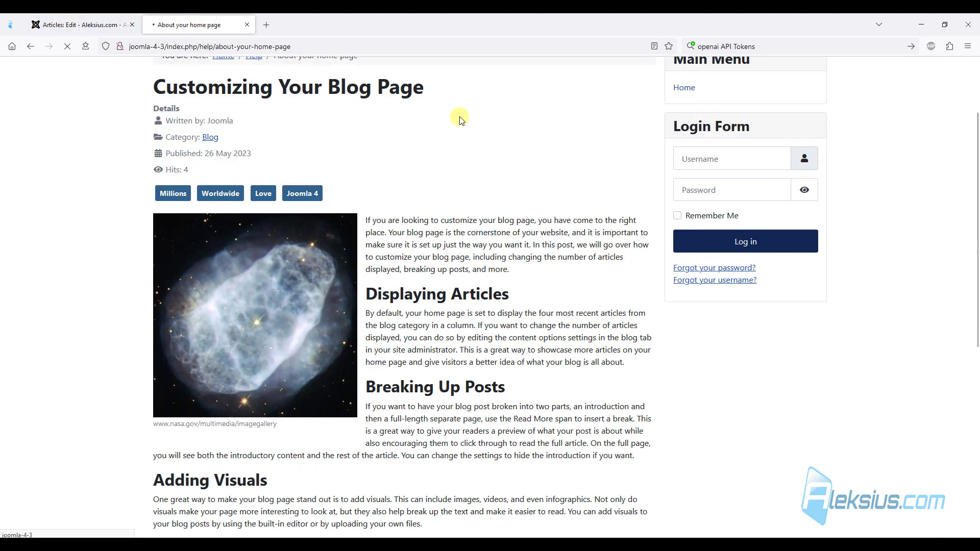
key(F5)
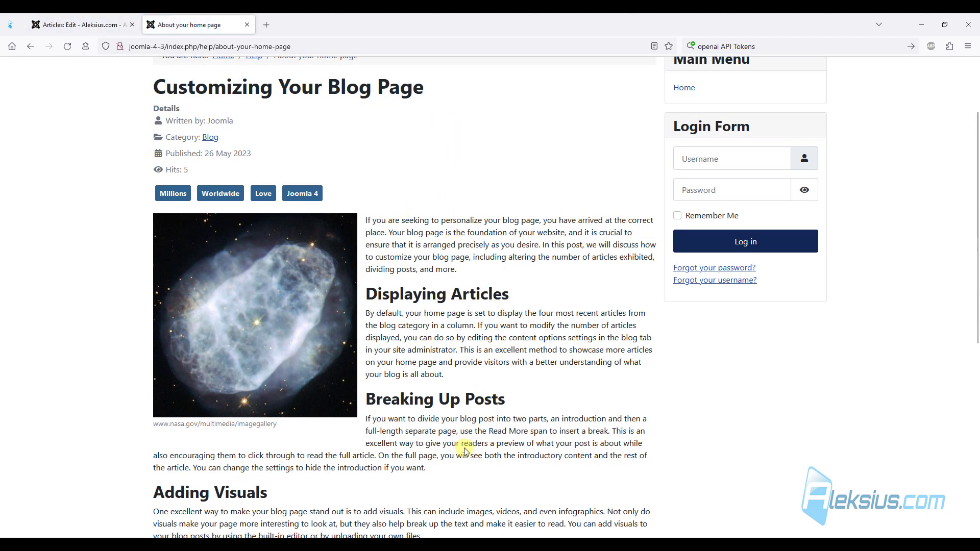
key(ctrl+Tab)
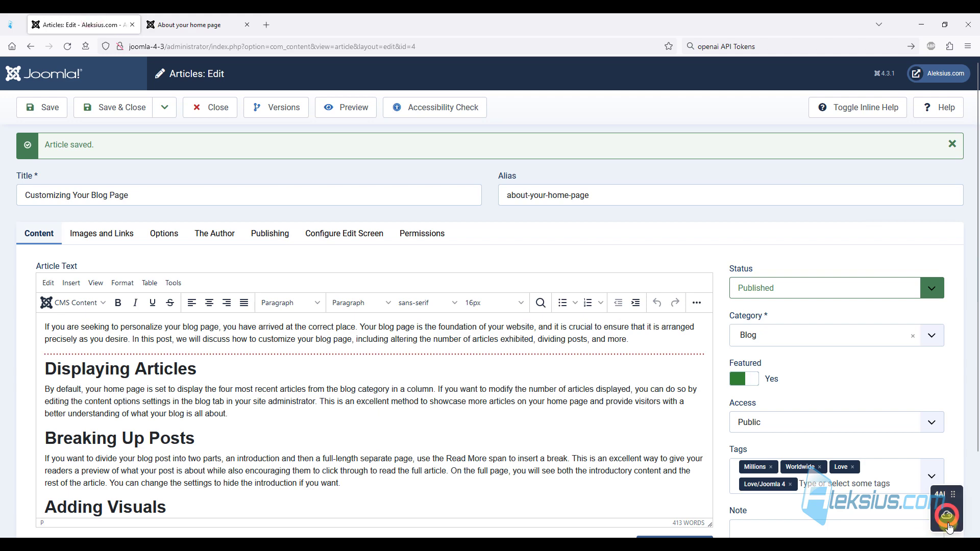
Step: Request a Rewrite for keywords of the article using the keyword 'Joomla 4'
click(947, 523)
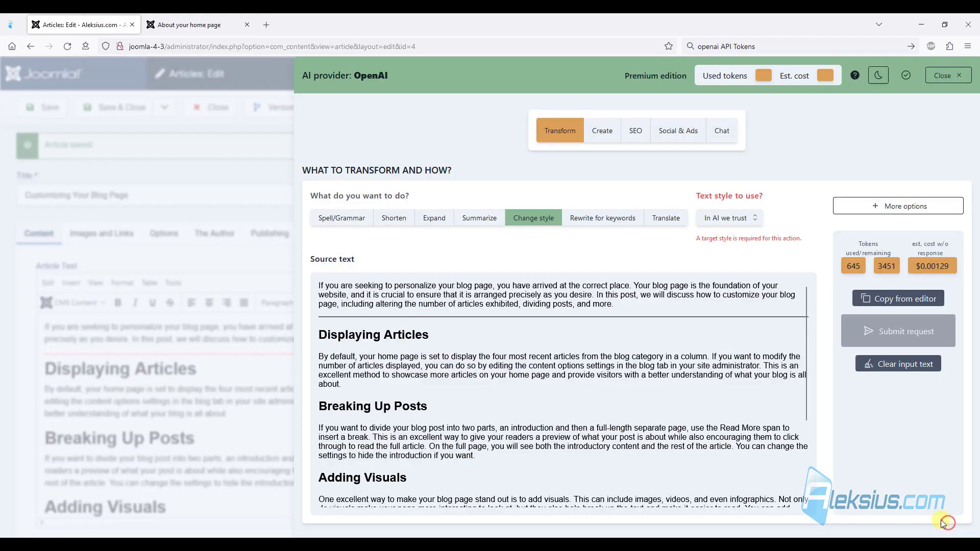
click(594, 222)
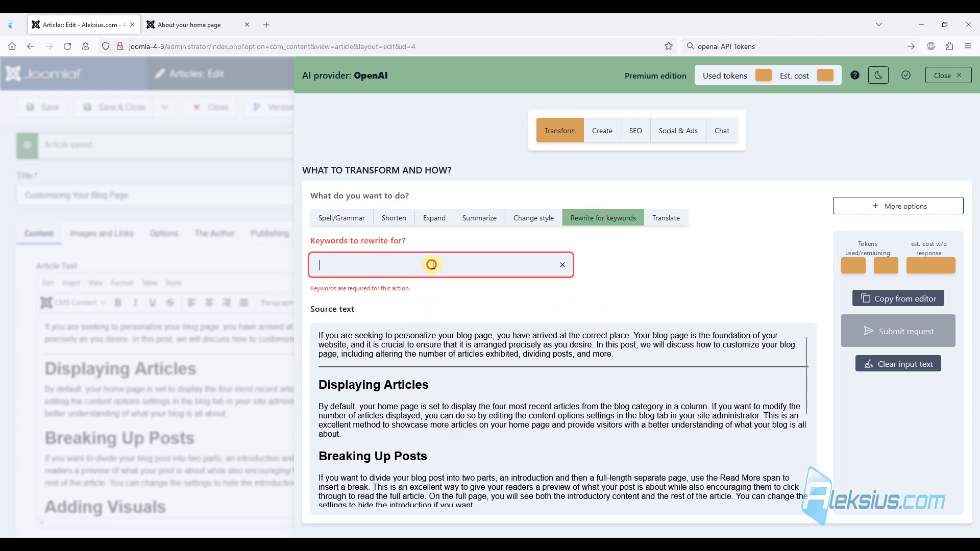
text(Joomla 4)
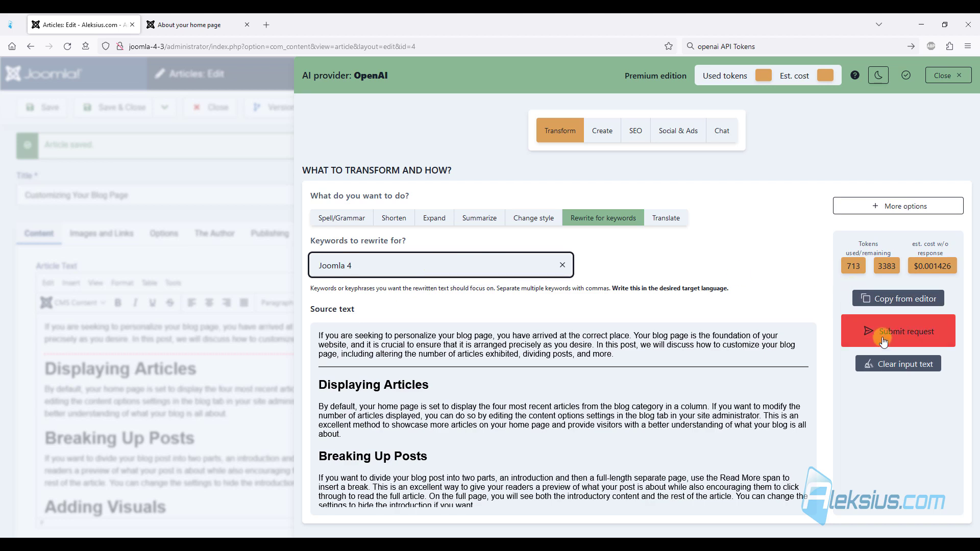
click(883, 334)
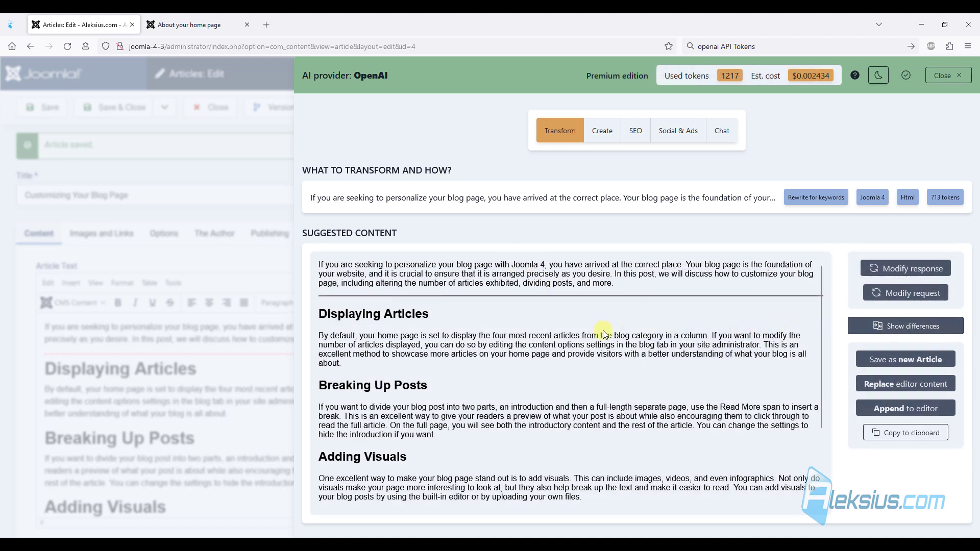
Step: Compare the keyword rewrite with the original, then replace the article body with it
click(905, 327)
scroll(514, 270, down, 3)
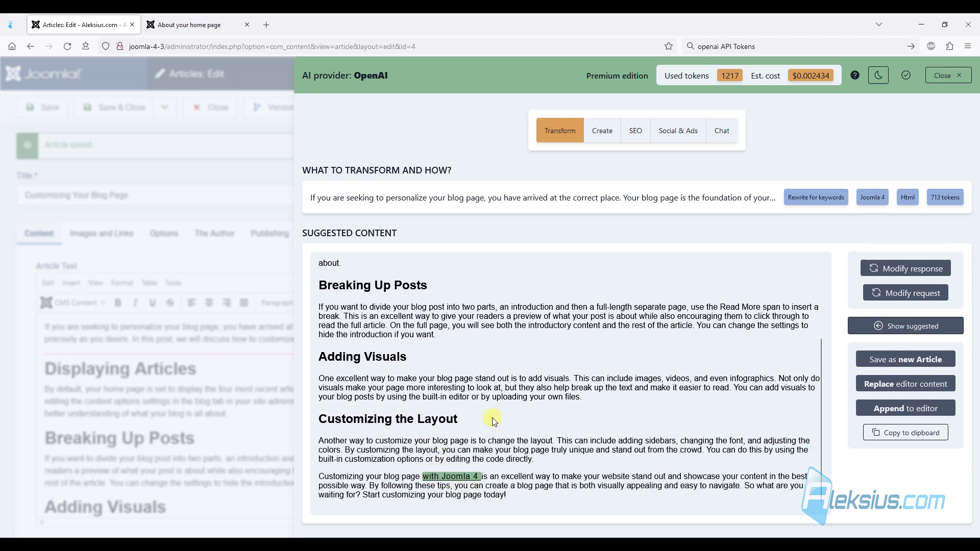
scroll(492, 418, up, 3)
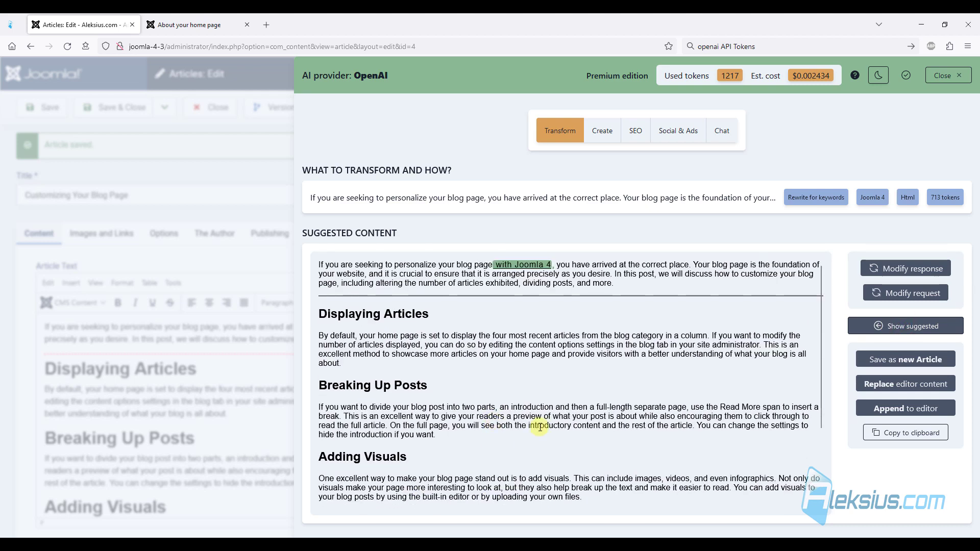
click(912, 326)
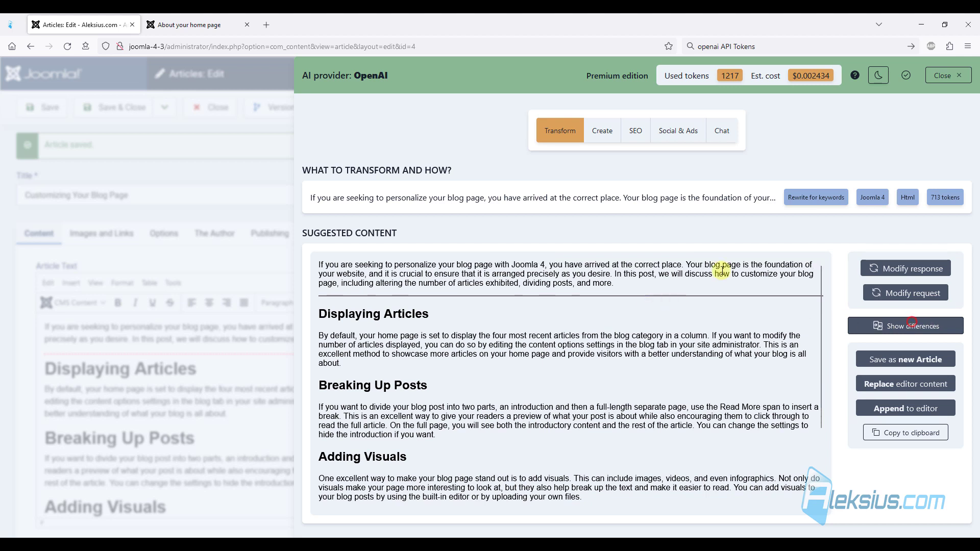
click(945, 75)
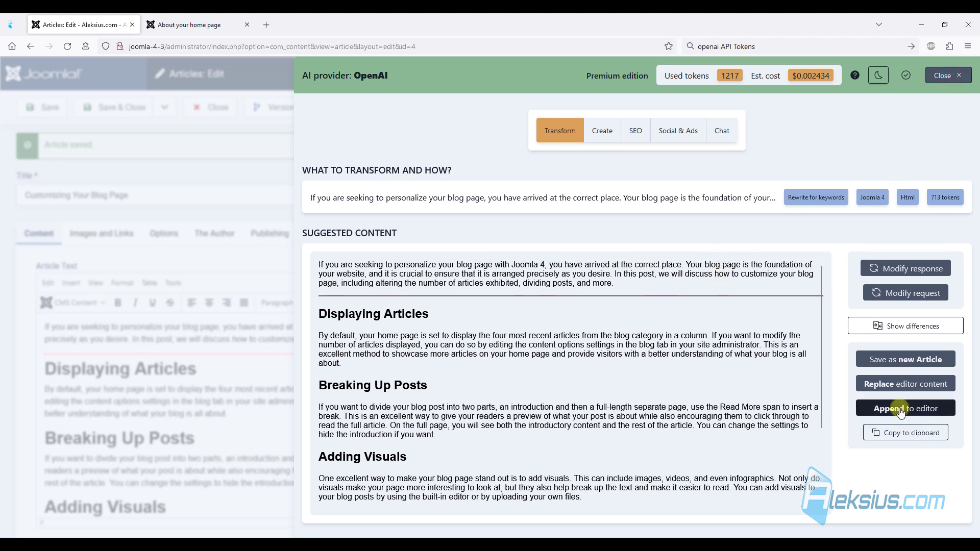
click(901, 390)
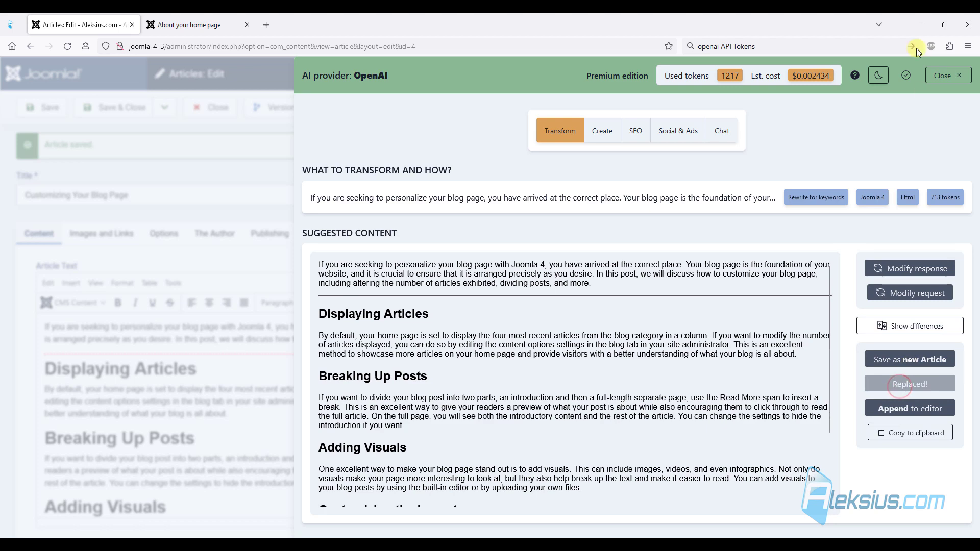
click(952, 77)
Step: Save the article, reload the front-end page to confirm the Joomla 4 wording, and return
click(58, 106)
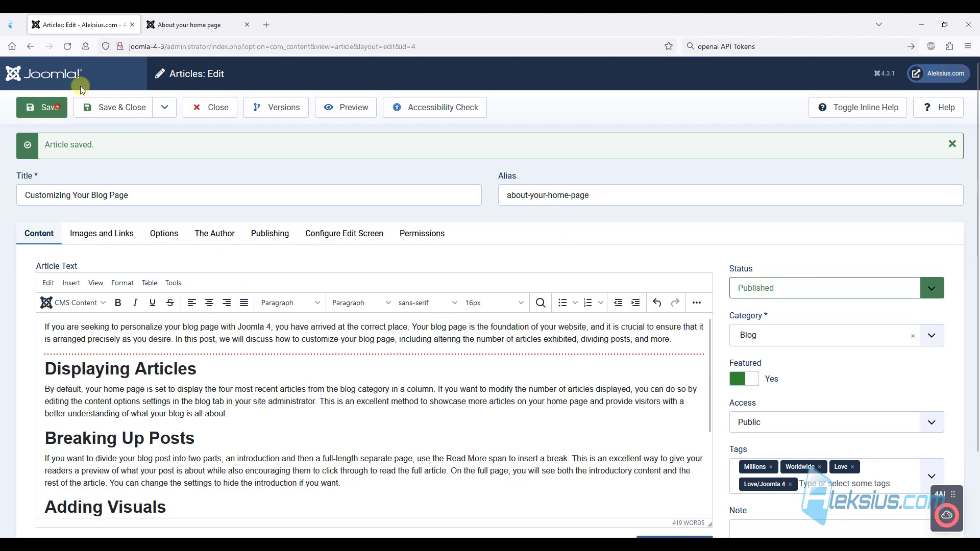
click(170, 25)
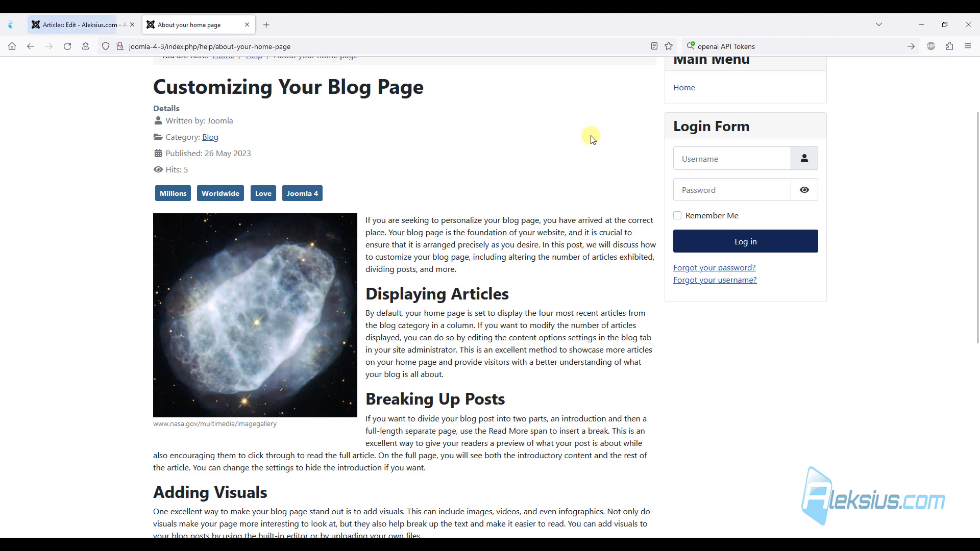
key(F5)
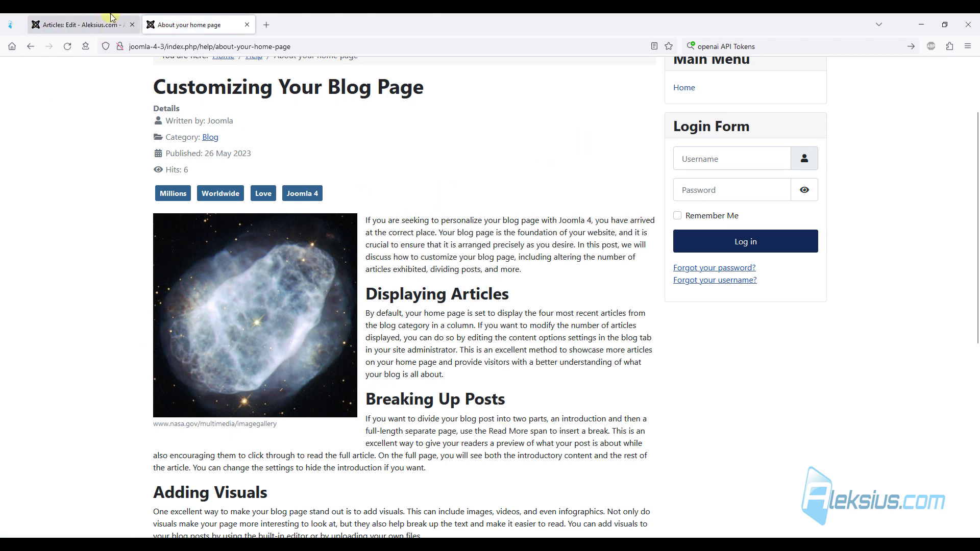
click(110, 18)
Step: Open 4AI on the article, choose Translate, and browse the target languages without picking one
click(946, 515)
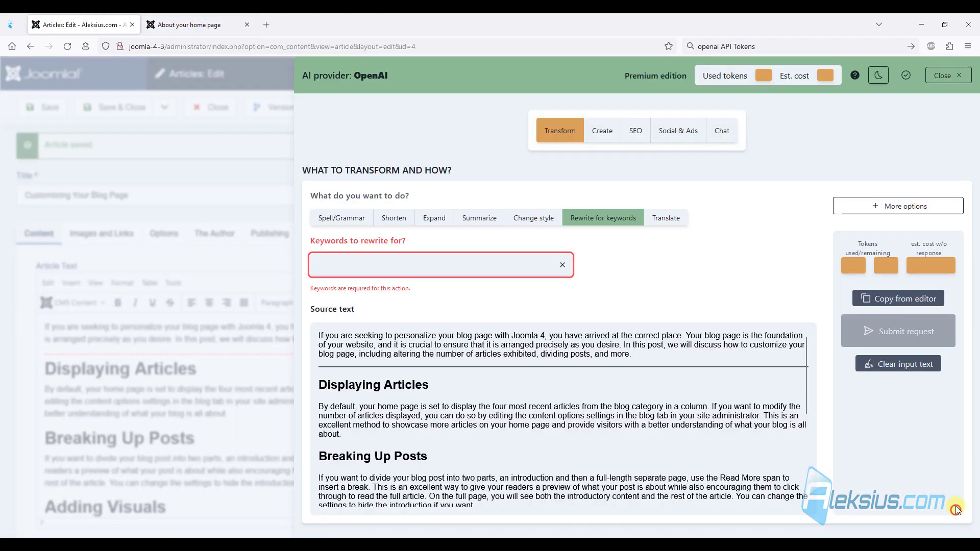
click(675, 223)
click(768, 215)
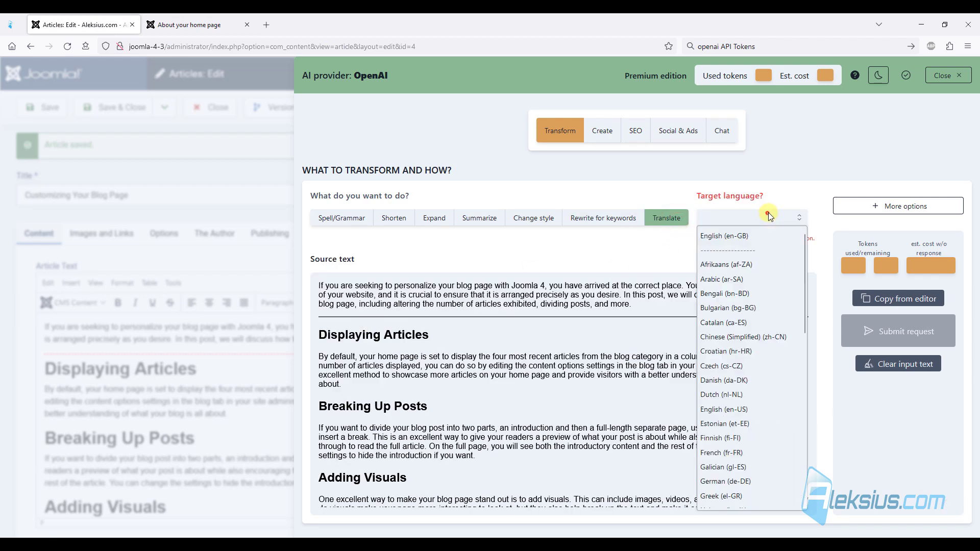
drag(804, 252, 798, 431)
click(810, 168)
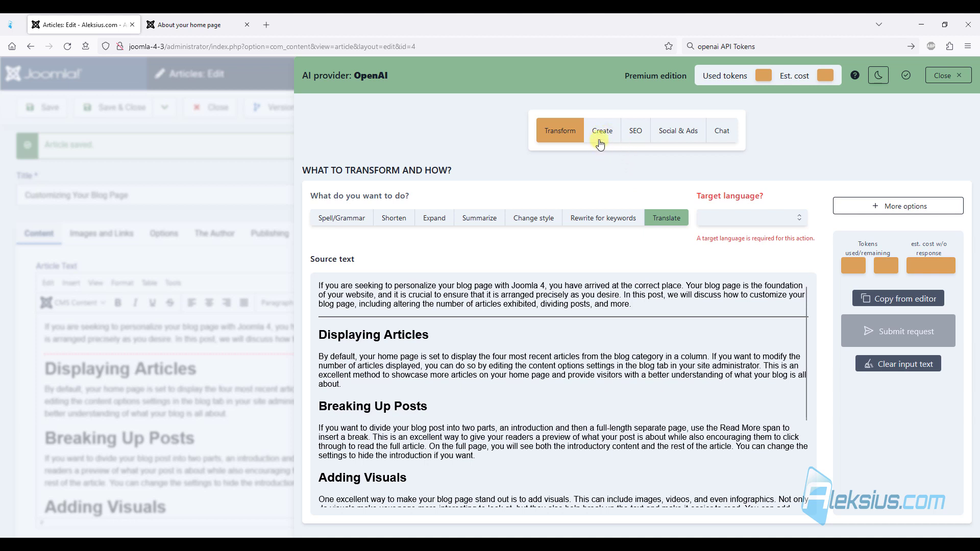
Step: Choose SEO > Page title, then close the 4AI panel discarding its changes
click(637, 134)
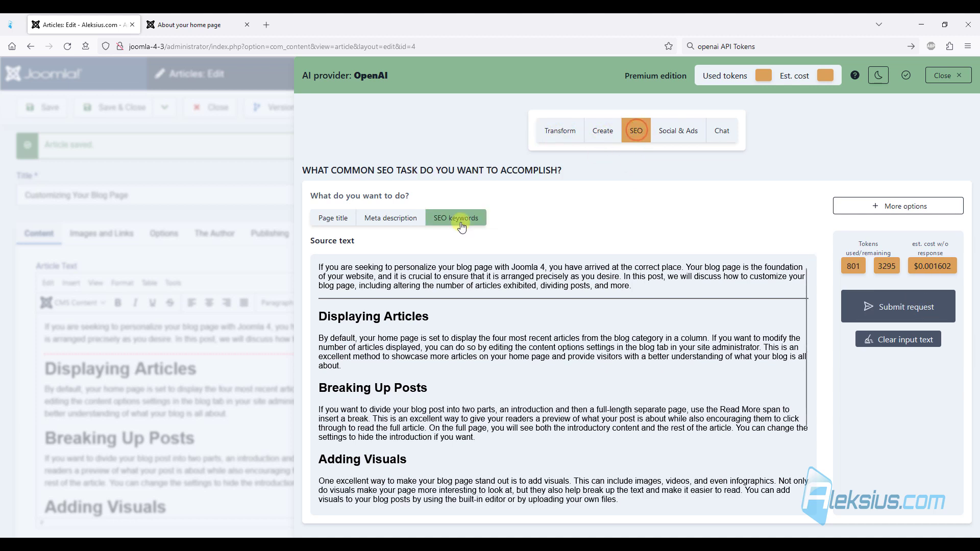
click(332, 218)
click(959, 76)
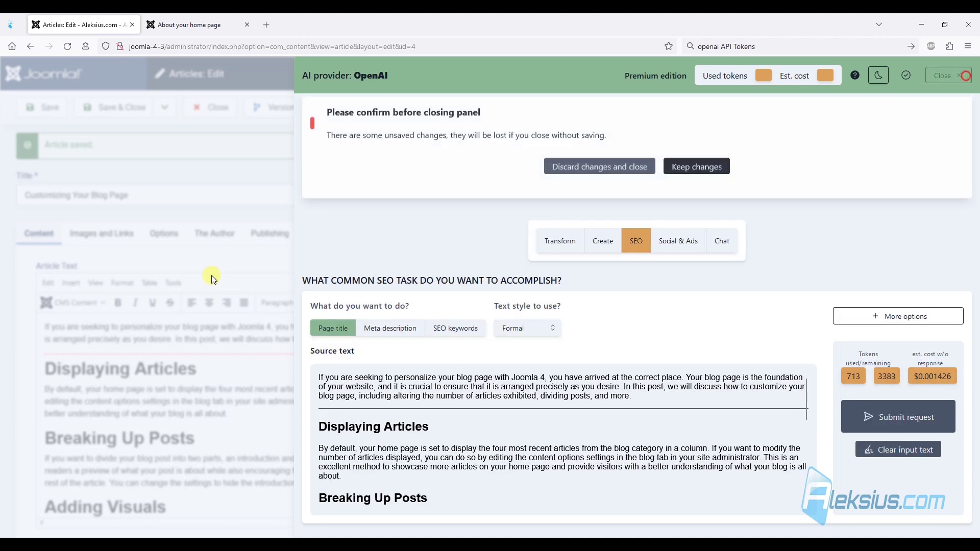
click(635, 172)
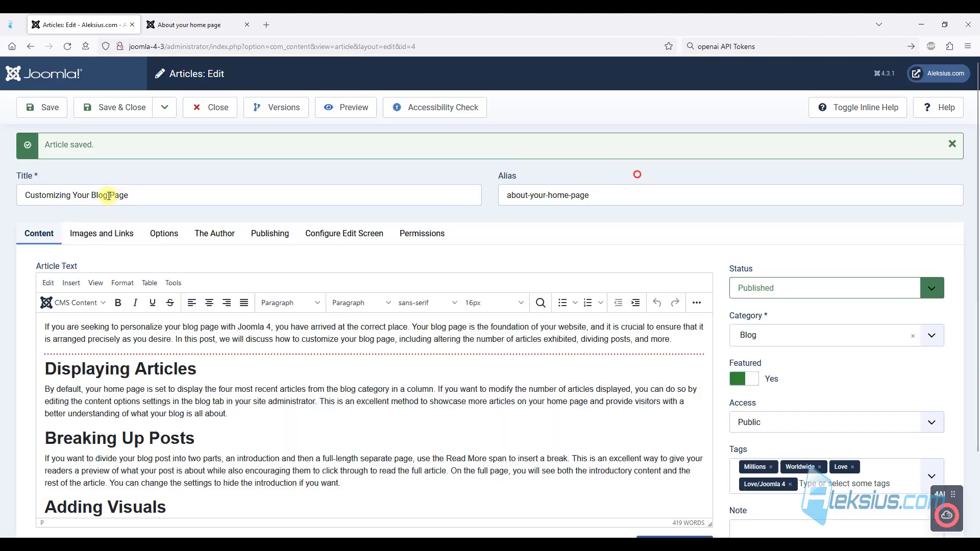
Step: Select the article title, check the meta description on the Publishing tab, and reopen 4AI
triple_click(162, 194)
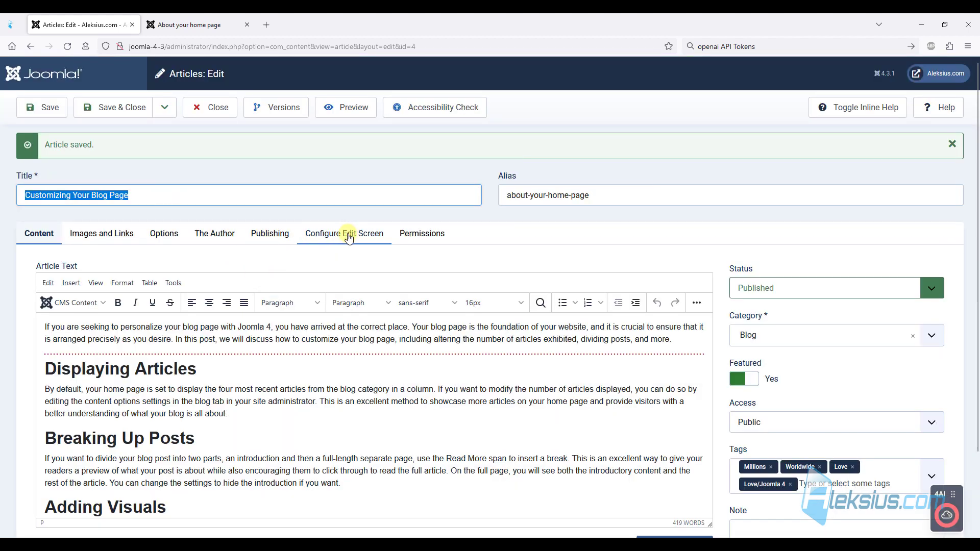
click(253, 226)
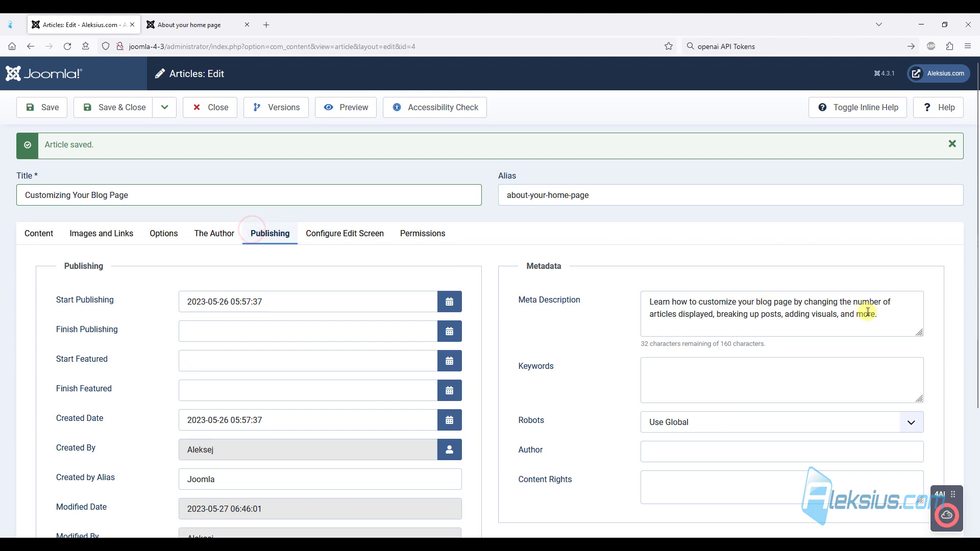
triple_click(886, 311)
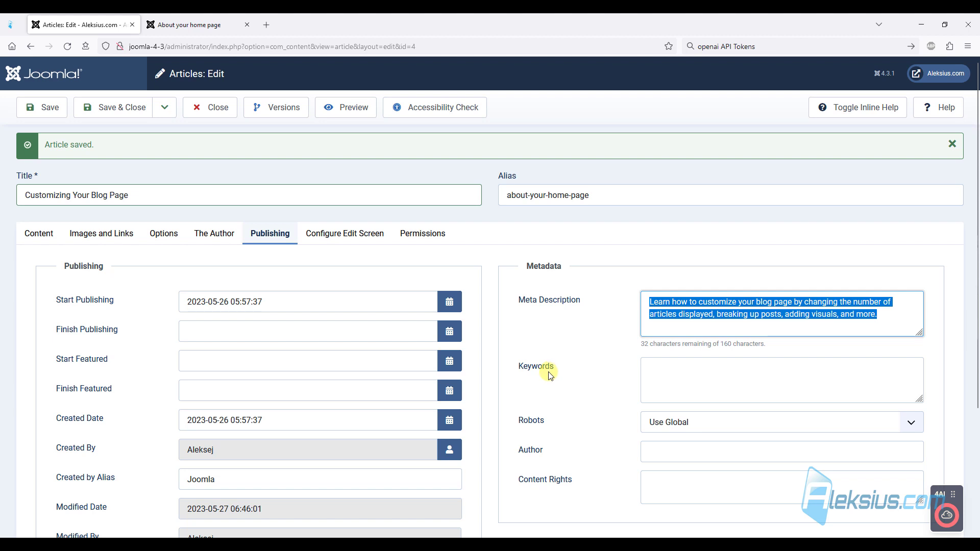
click(947, 515)
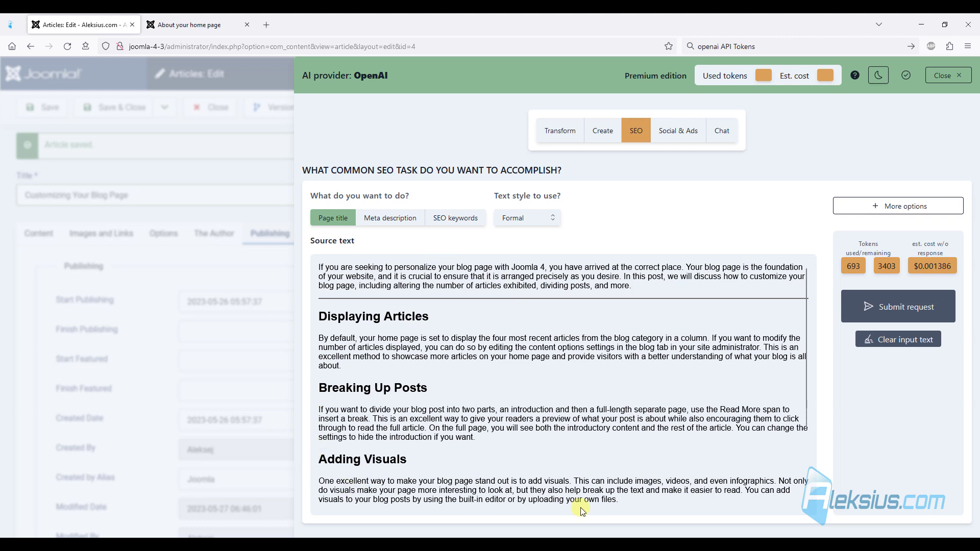
Step: Apply AI title 'Customize Your Blog Page with Joomla 4 | Tips and Tricks', save, and view it on the site
click(907, 313)
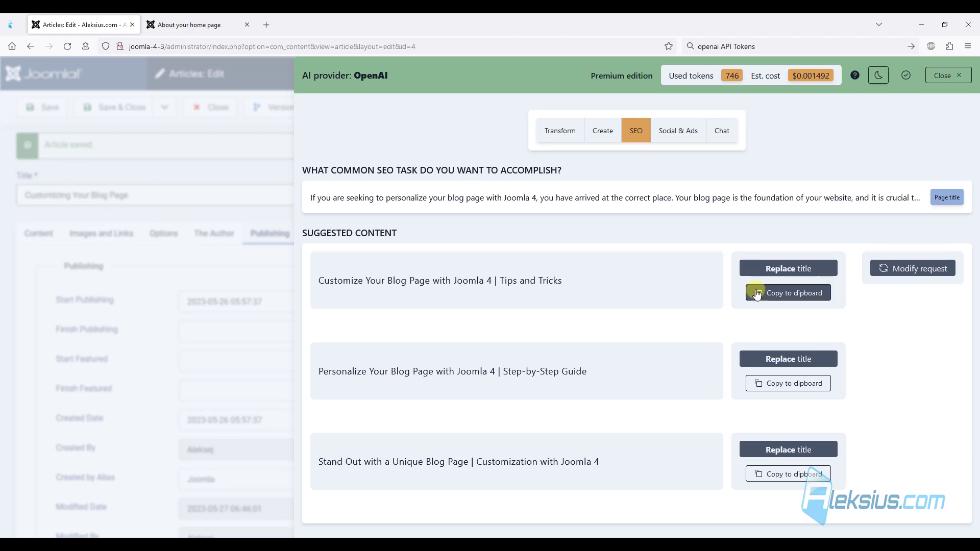
click(768, 268)
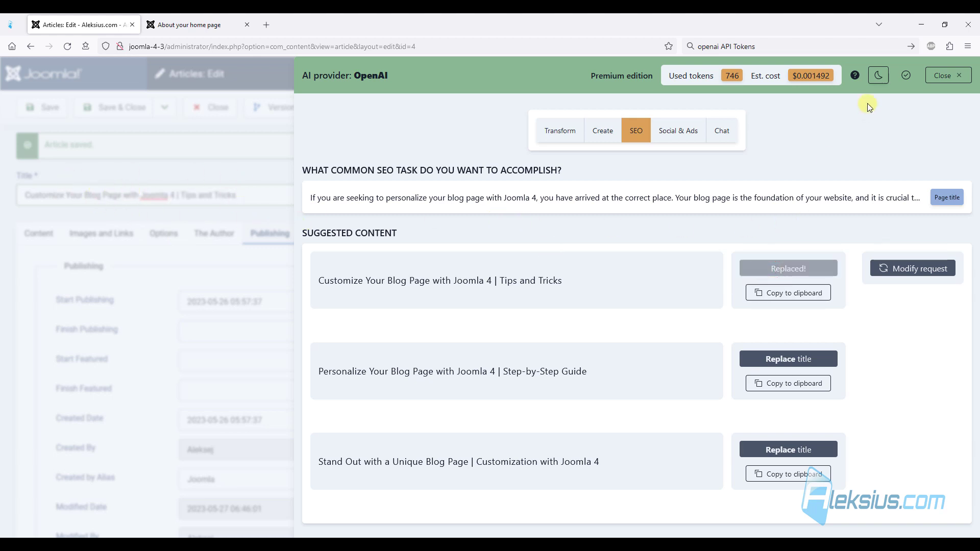
click(947, 75)
click(51, 106)
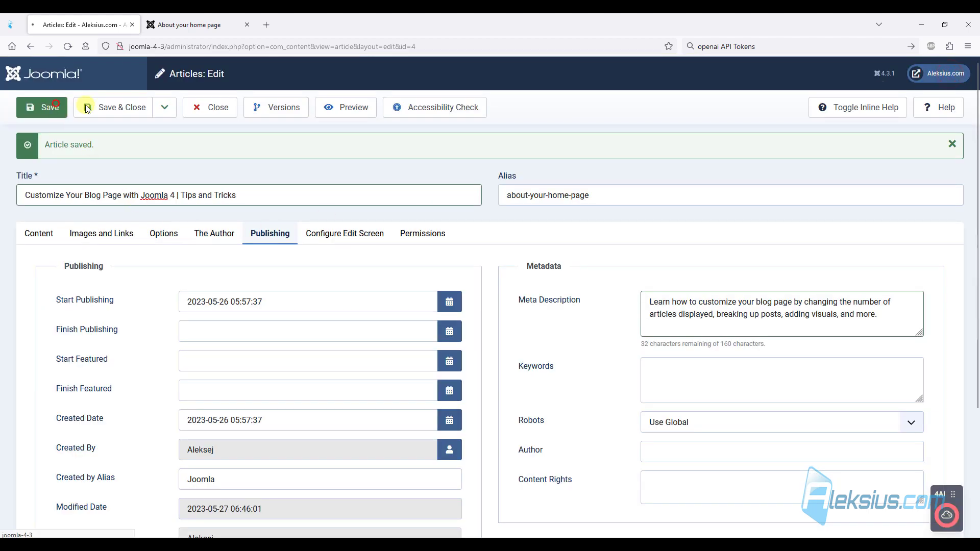
click(195, 24)
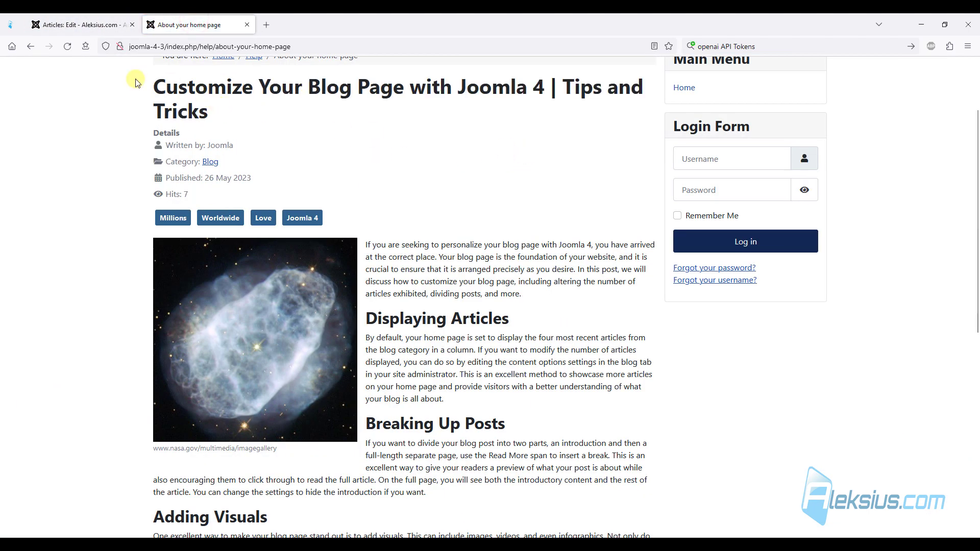
Step: Generate 4AI meta descriptions and apply the first, 'Learn how to customize your Joomla 4 blog page…'
click(79, 24)
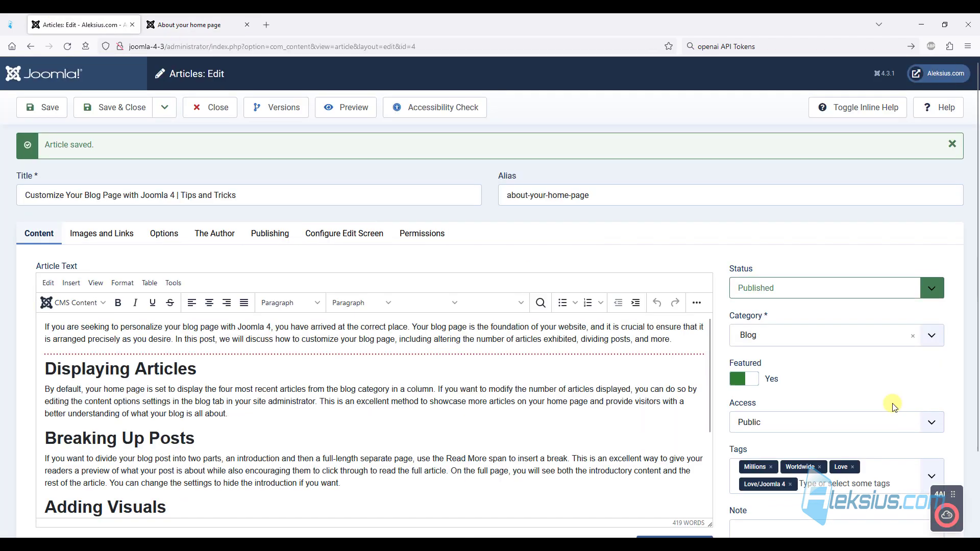
click(946, 516)
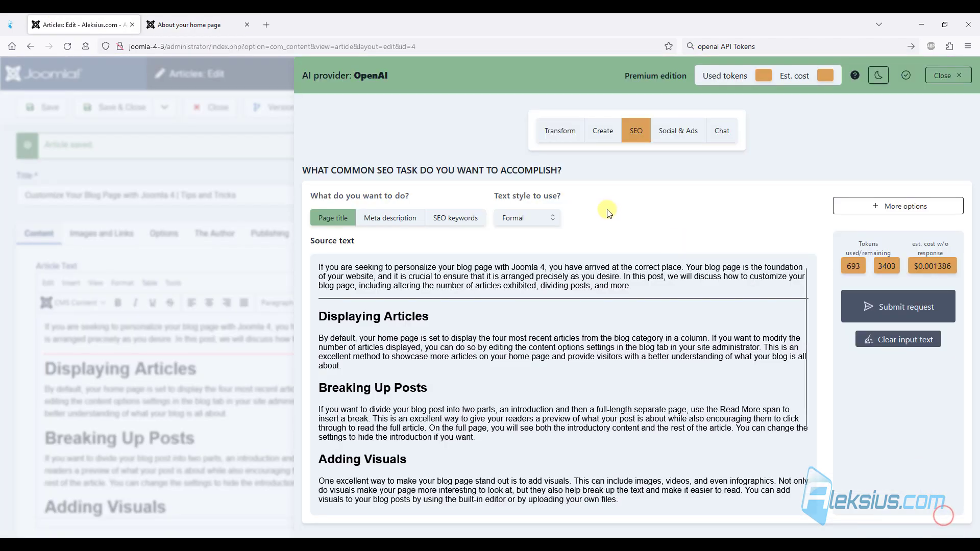
click(404, 220)
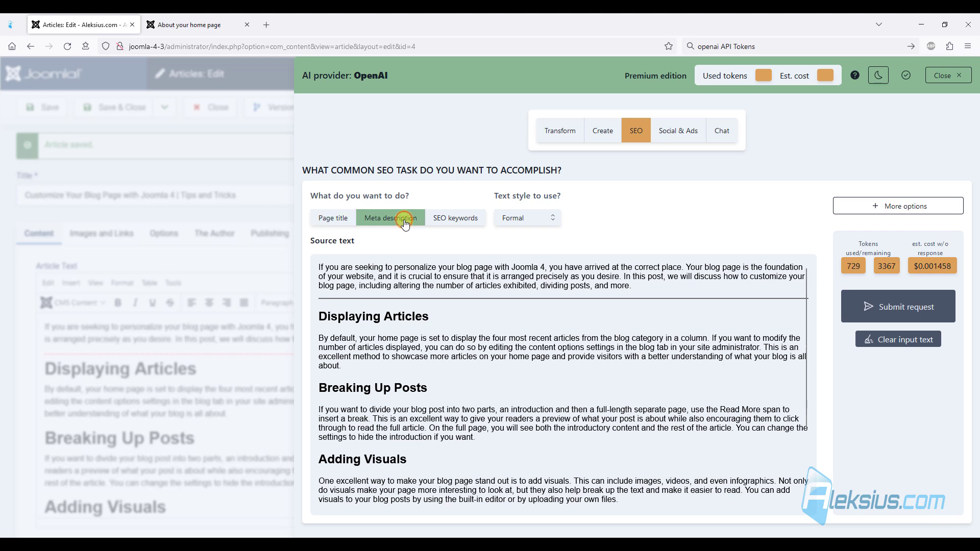
click(899, 307)
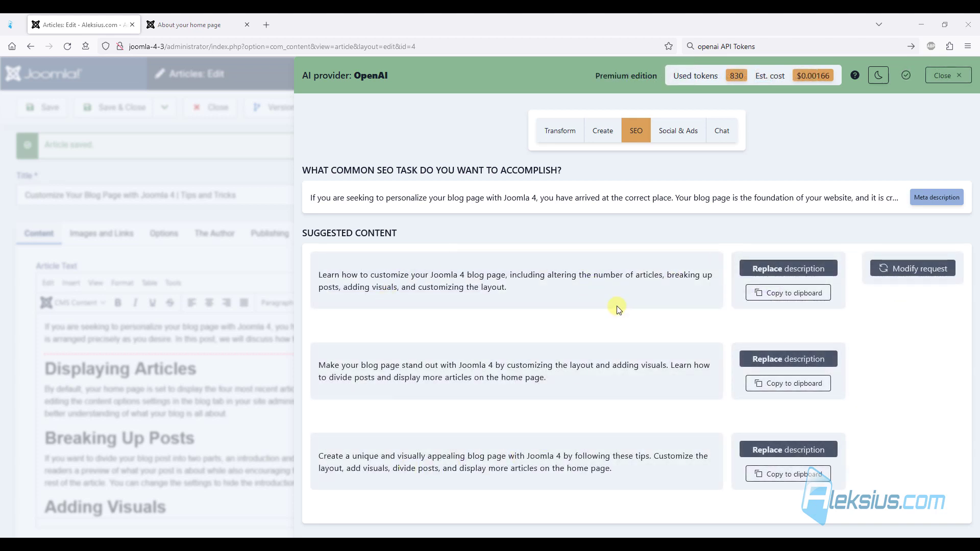
click(805, 271)
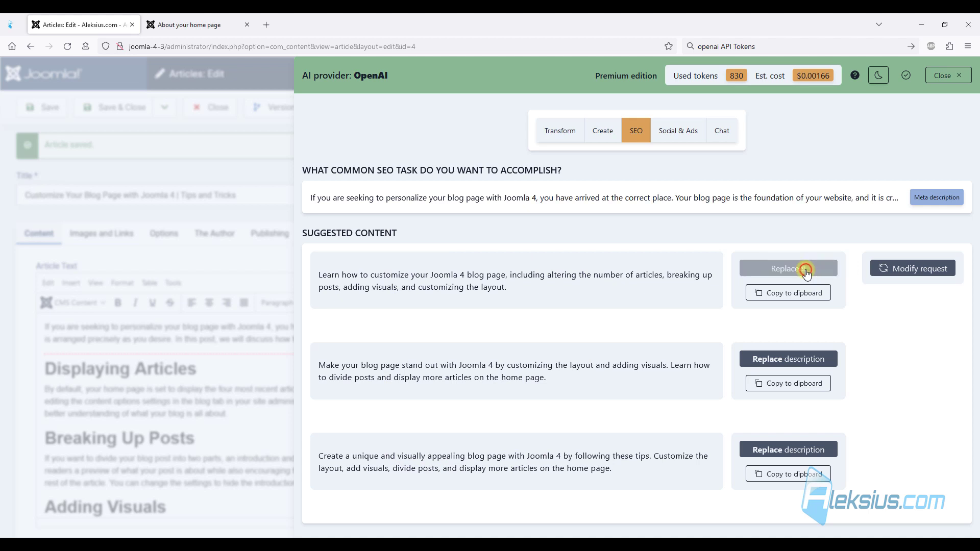
click(948, 76)
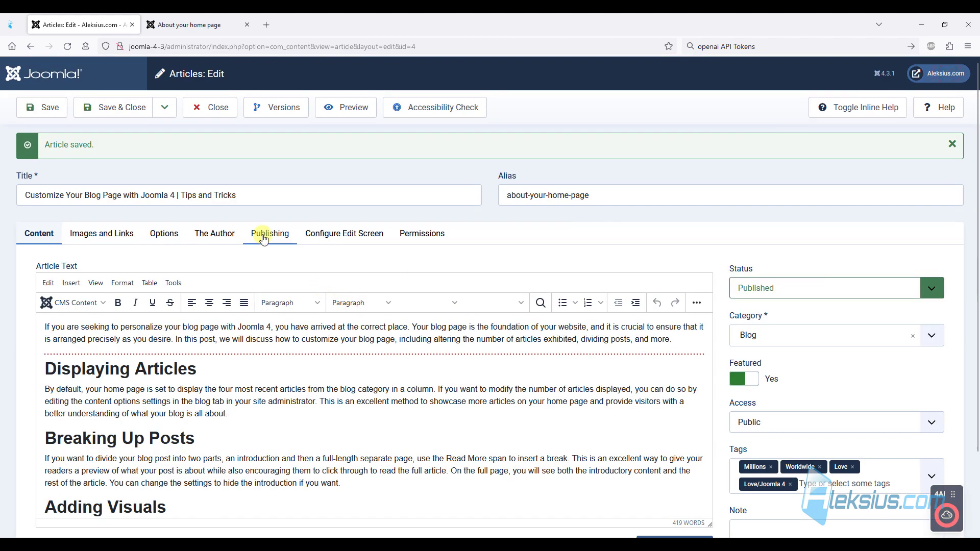
click(283, 247)
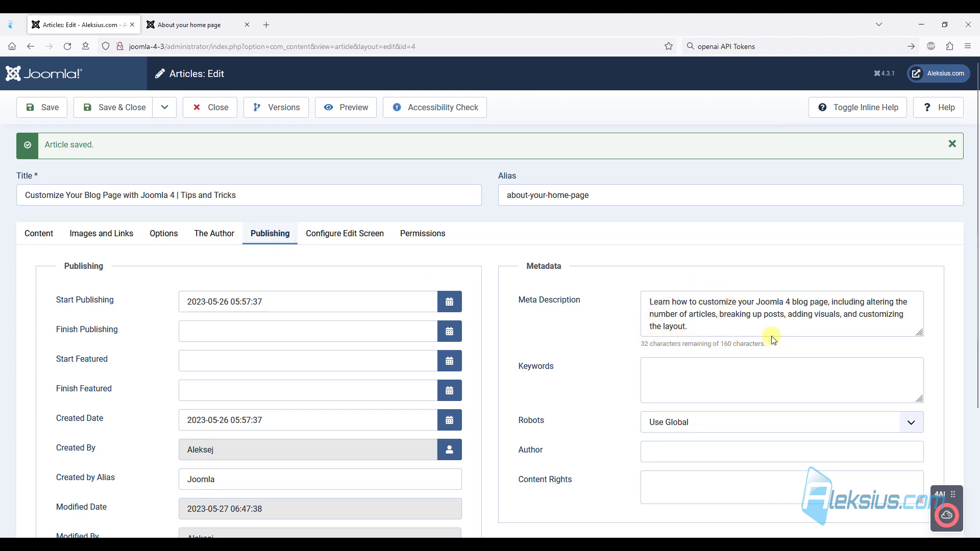
Step: Save the article and inspect the published page's source code, enlarged for reading
click(63, 108)
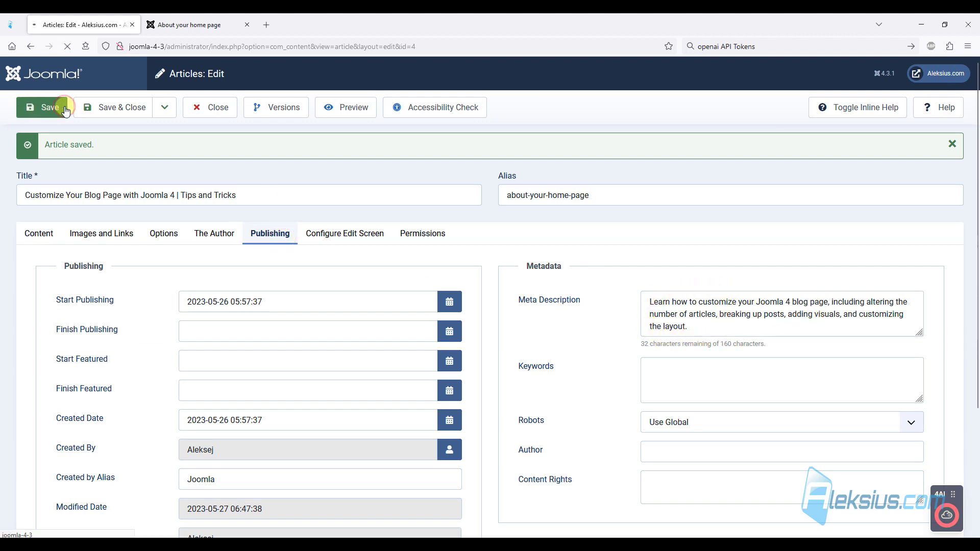
click(196, 21)
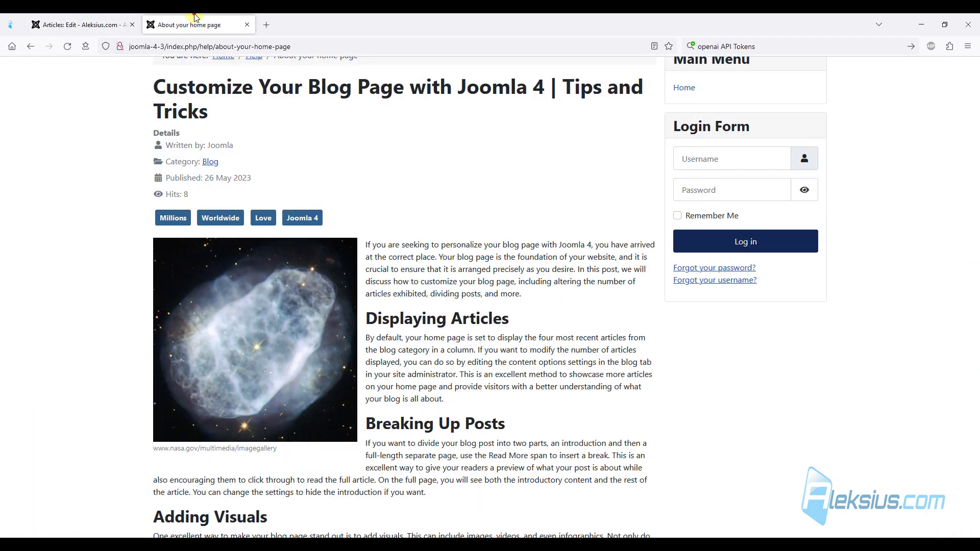
key(ctrl+u)
key(ctrl+plus)
key(ctrl+plus)
key(ctrl+plus)
key(ctrl+plus)
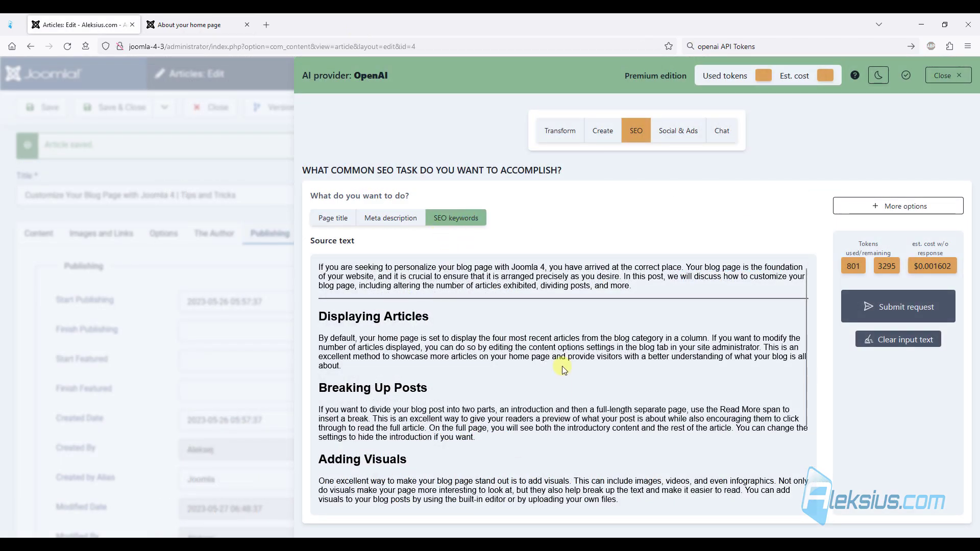
Step: Request SEO keyword suggestions such as Joomla 4, customize and blog page from the article text
click(901, 309)
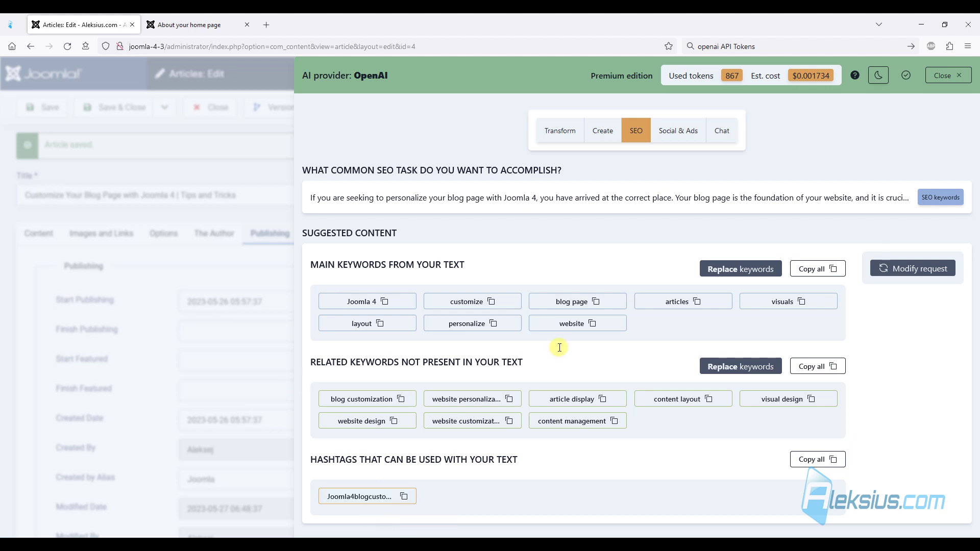
Step: Create a Facebook post ending with a question under Social & Ads, and copy it to the clipboard
click(678, 139)
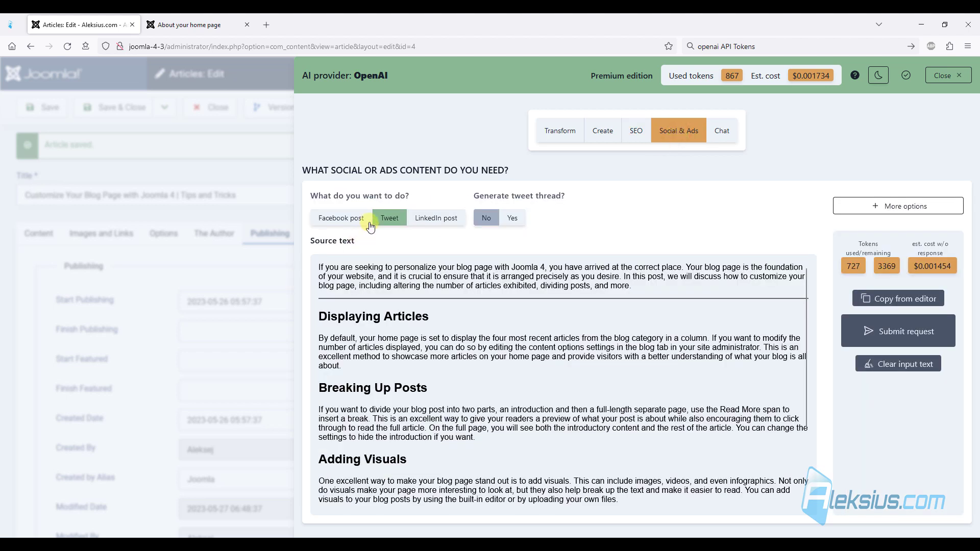
click(345, 220)
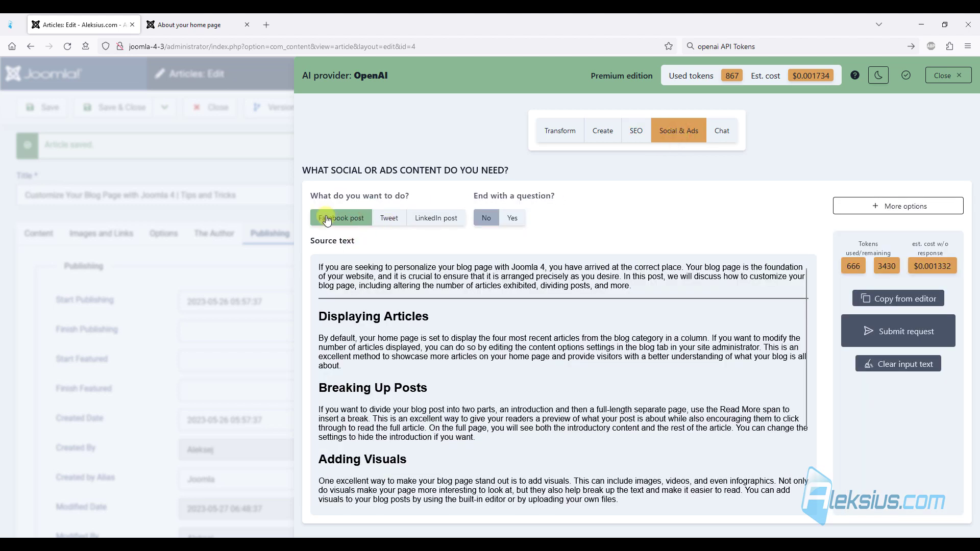
click(388, 219)
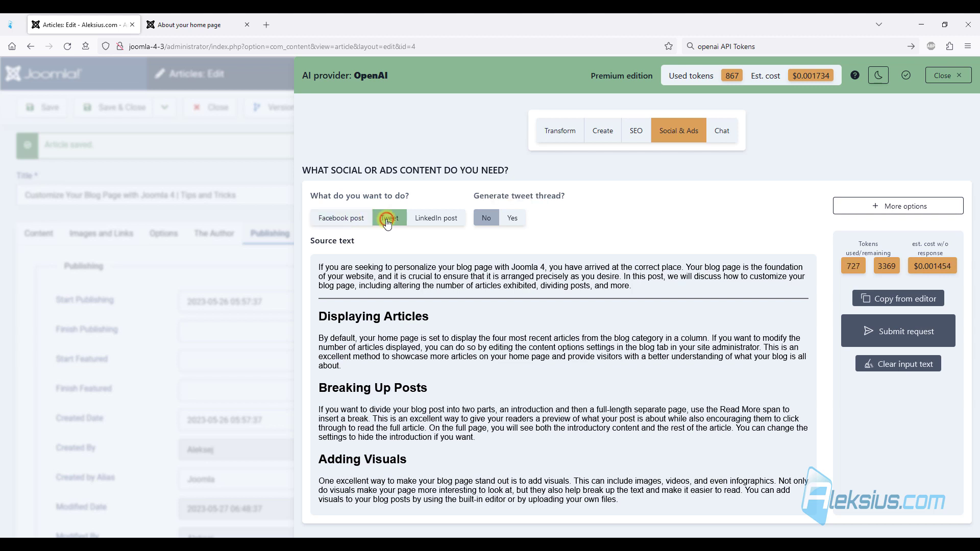
click(341, 218)
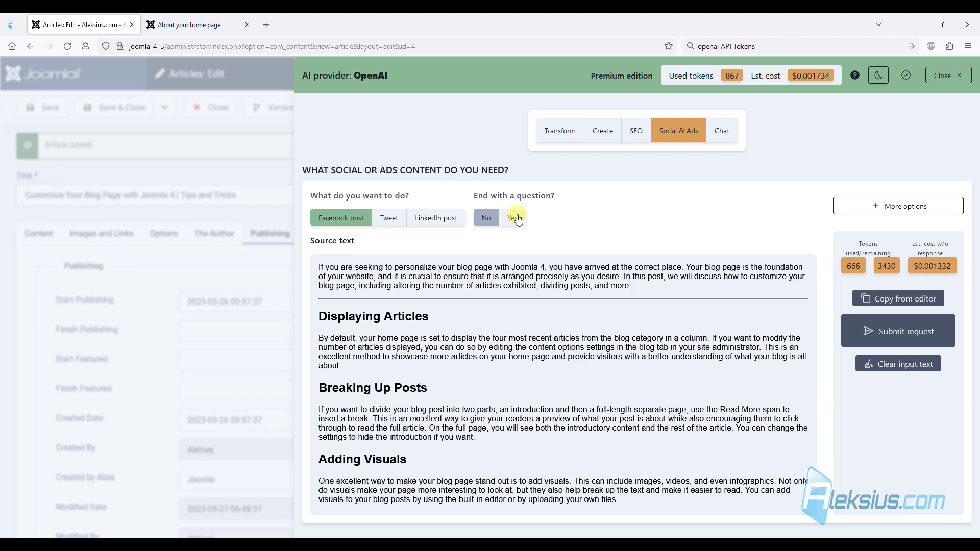
click(512, 220)
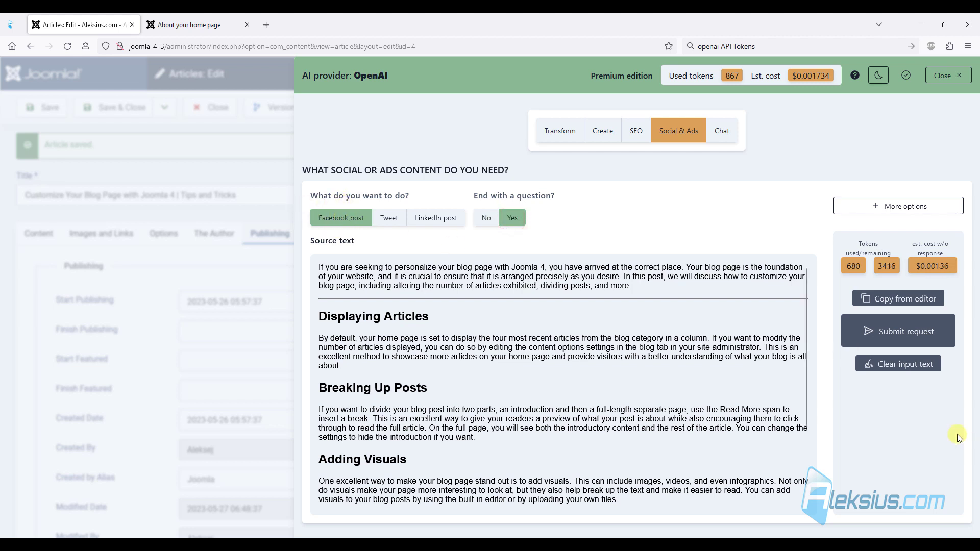
click(911, 345)
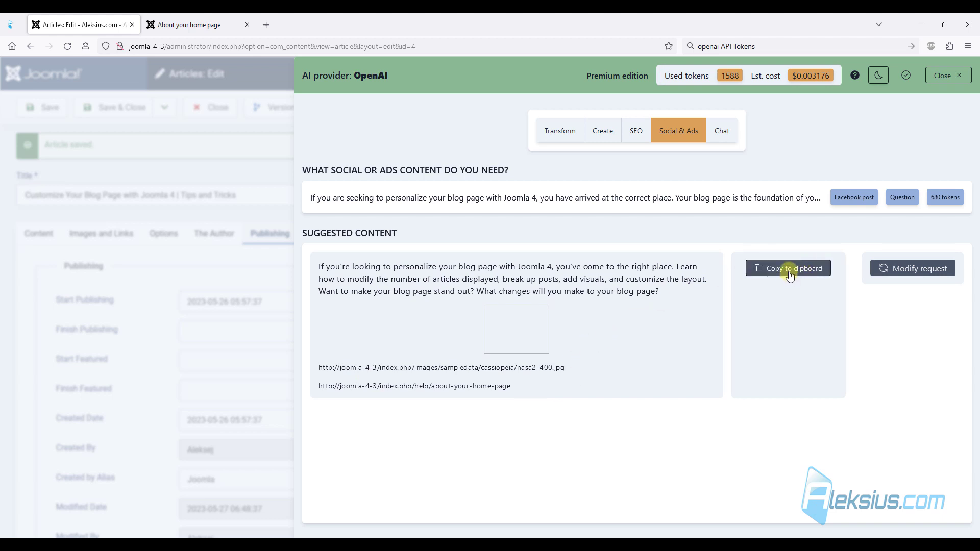
click(898, 280)
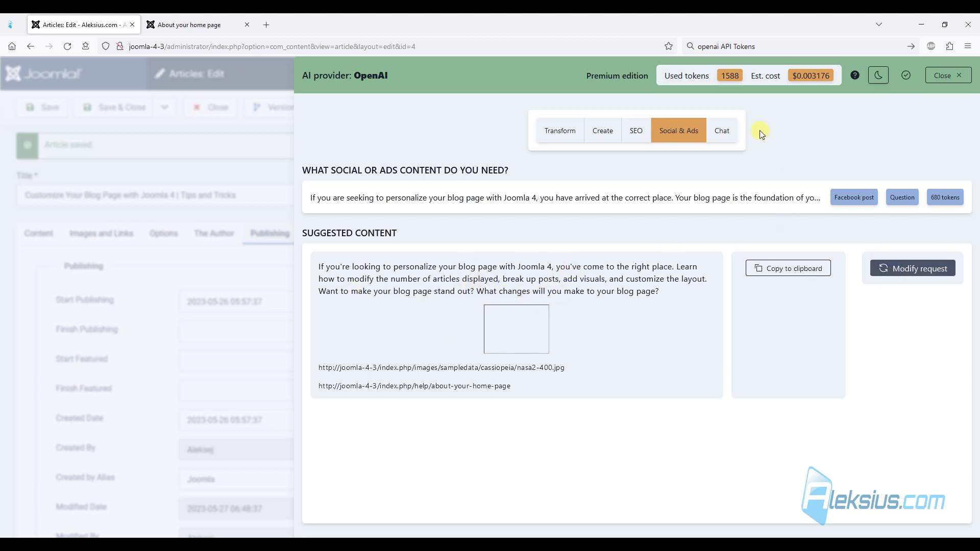
Step: Ask the 4AI chat 'What is Joomla?' and get its answer
click(732, 141)
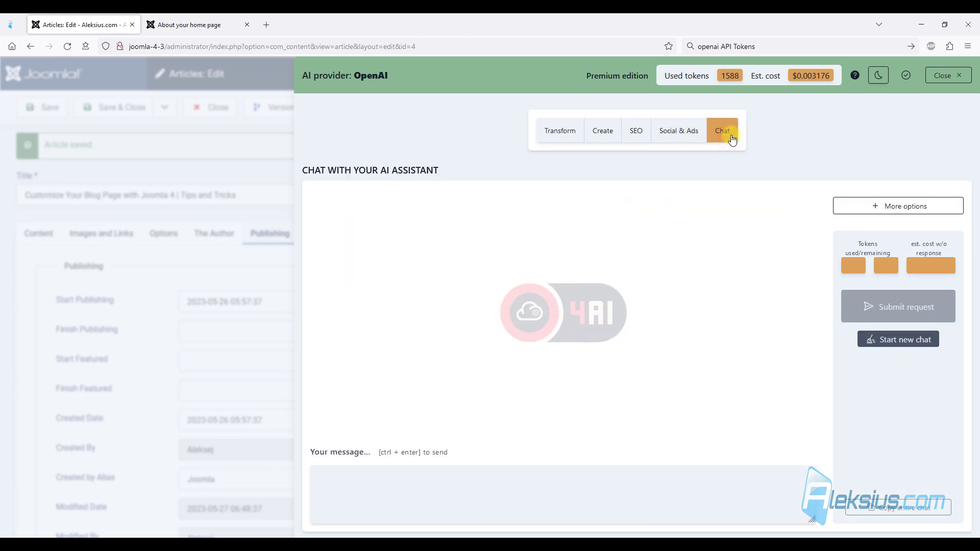
click(390, 480)
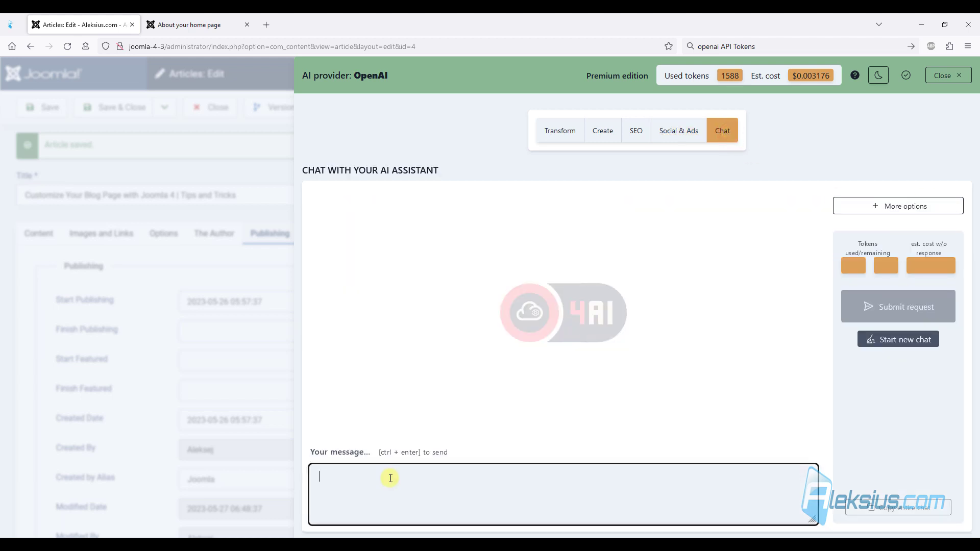
key(ctrl+v)
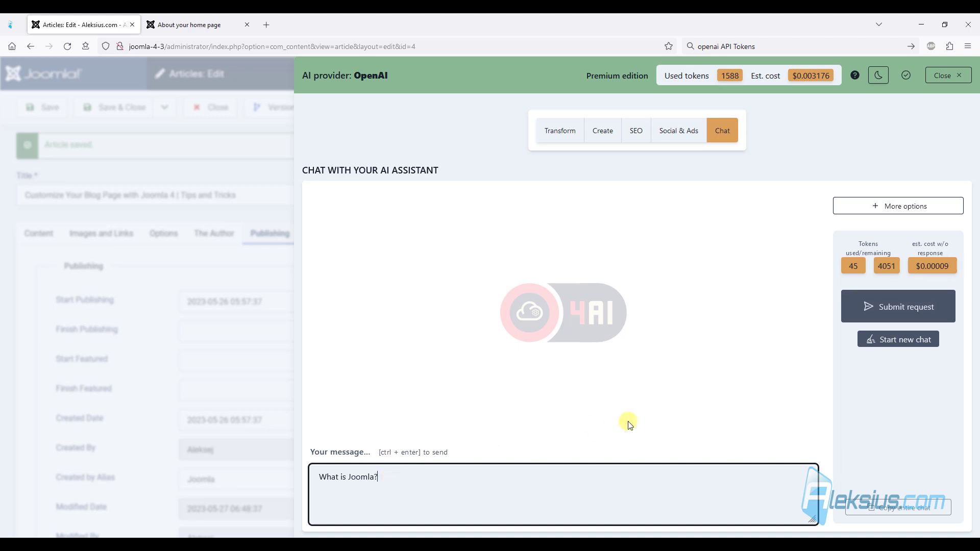
click(923, 301)
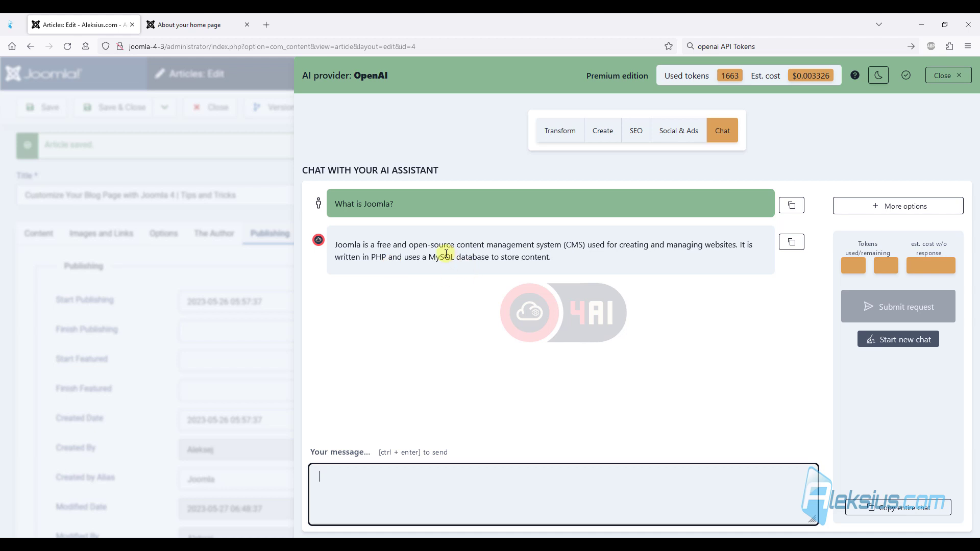
Step: Discard the chat, save and close the current article, and start a new article
click(949, 75)
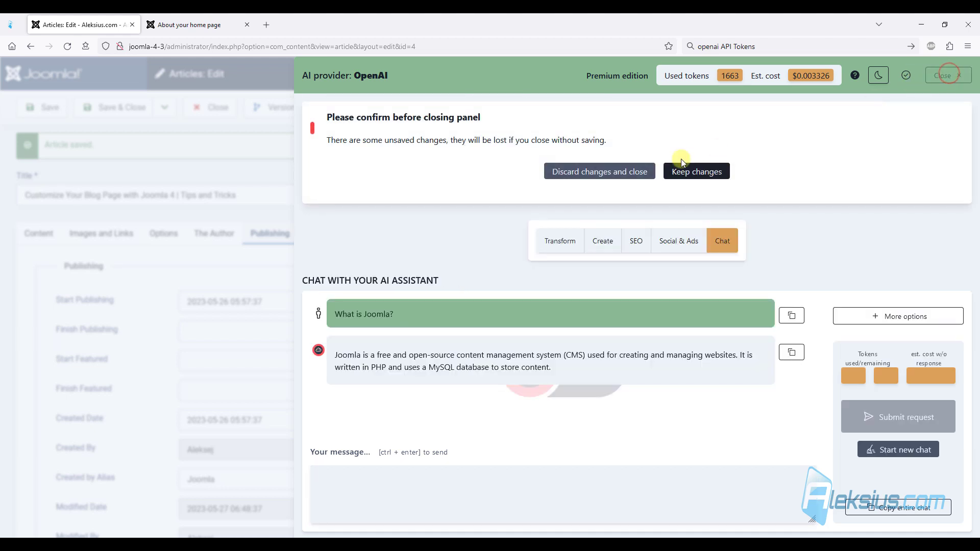
click(616, 173)
click(113, 101)
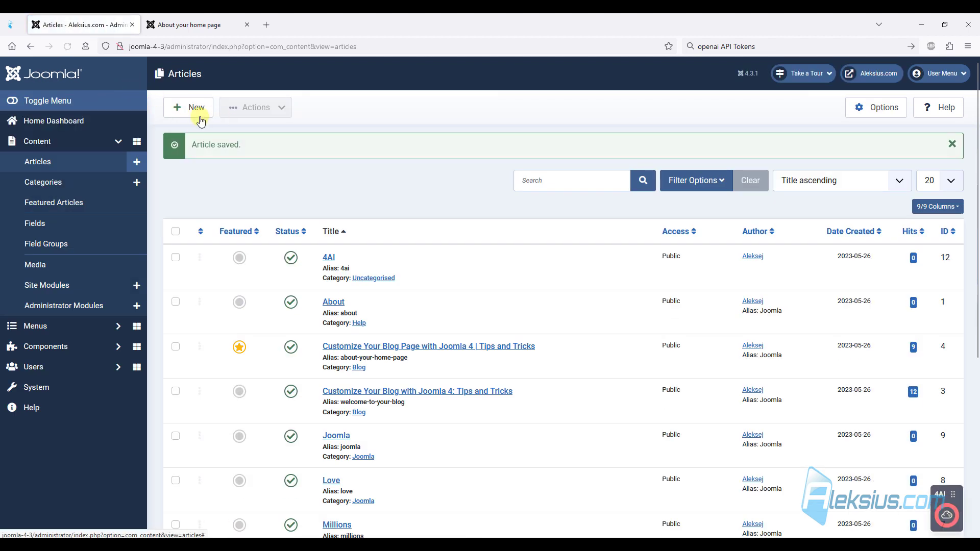
click(194, 107)
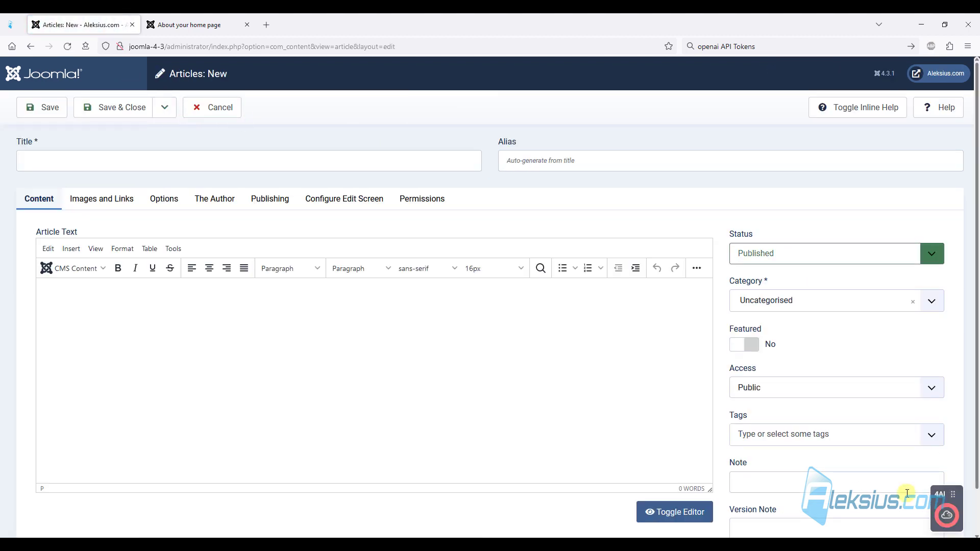
Step: Set 4AI's Create task to write a blog post in English (en-GB)
click(929, 500)
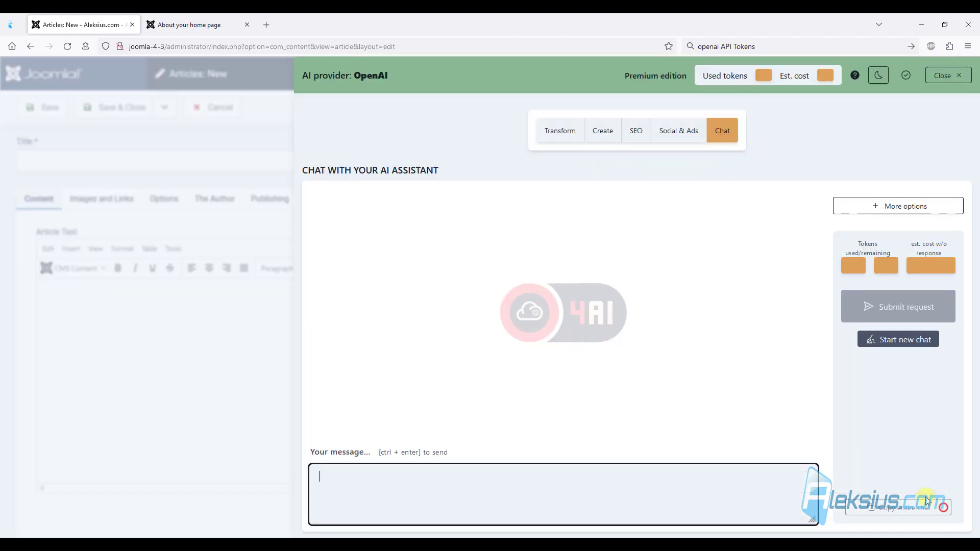
click(604, 131)
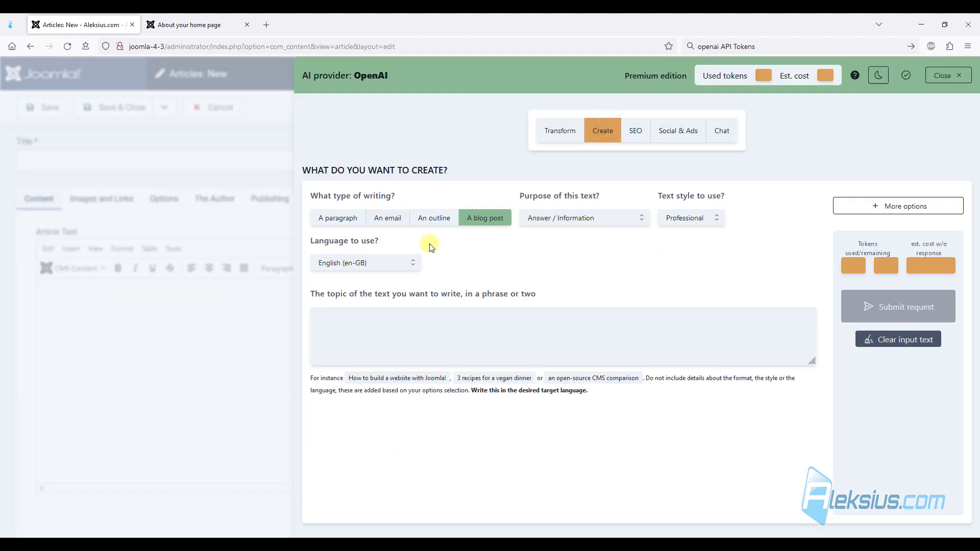
click(341, 219)
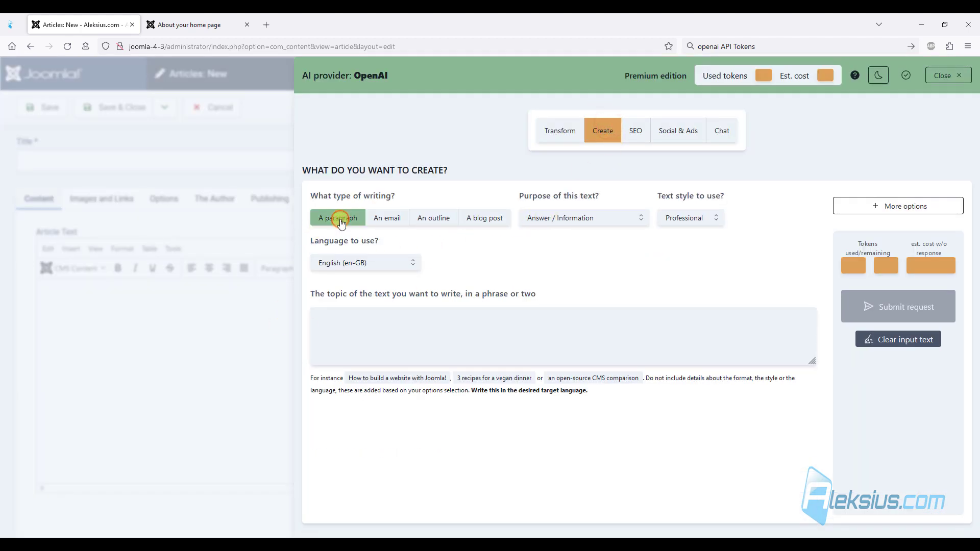
click(397, 223)
click(443, 219)
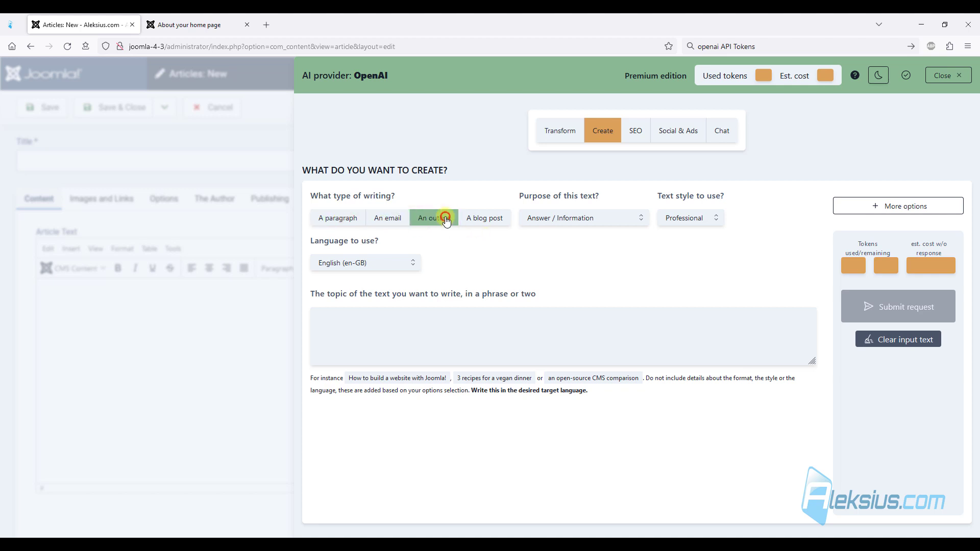
click(488, 223)
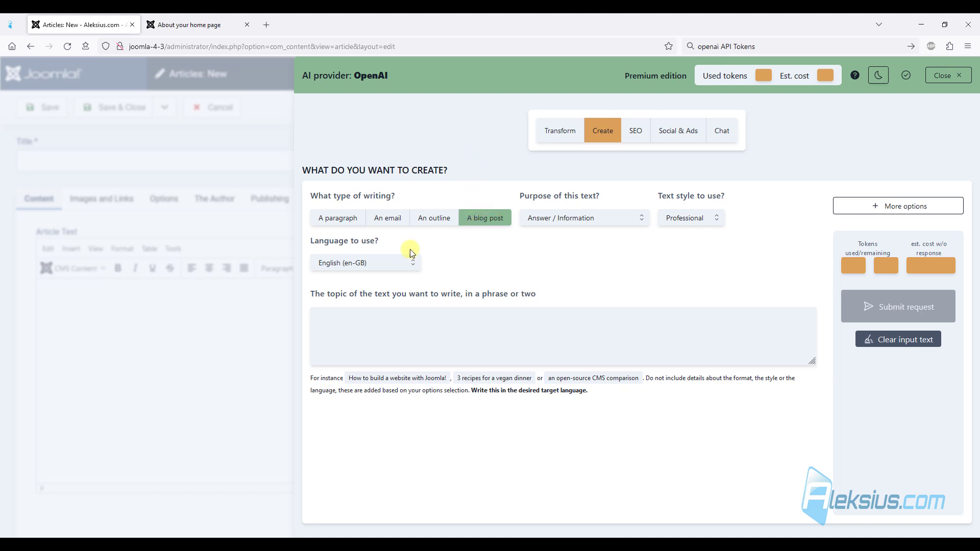
click(341, 262)
drag(418, 290, 422, 338)
click(589, 274)
Step: Keep Answer / Information as the purpose and set the text style to Formal
click(607, 220)
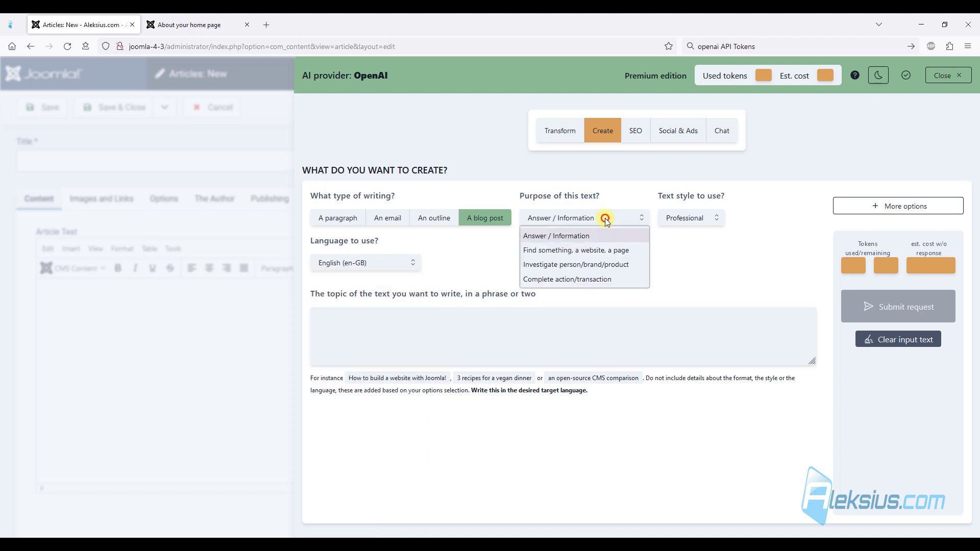
click(605, 218)
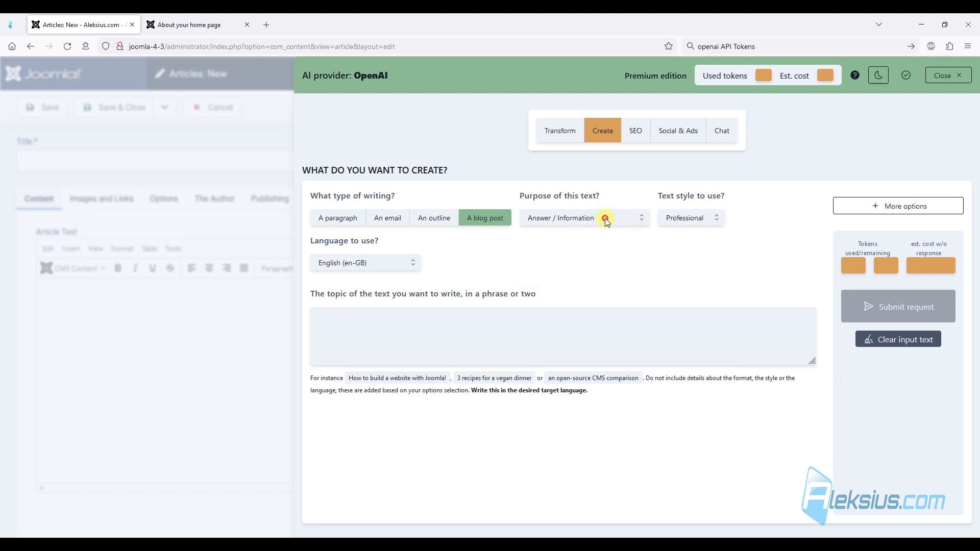
click(690, 221)
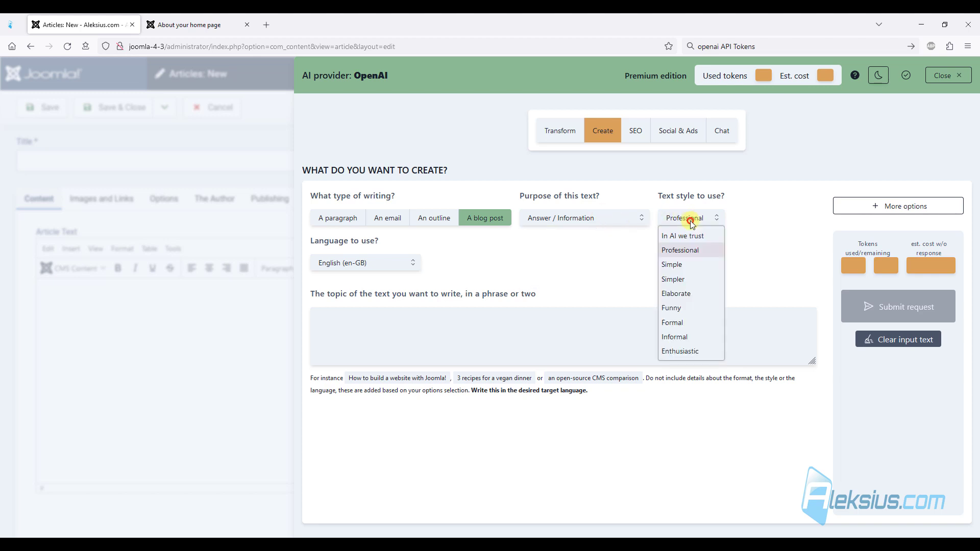
click(692, 323)
click(368, 327)
Step: Generate the 'What is Joomla?' blog post, review it, and load it into the article
key(ctrl+v)
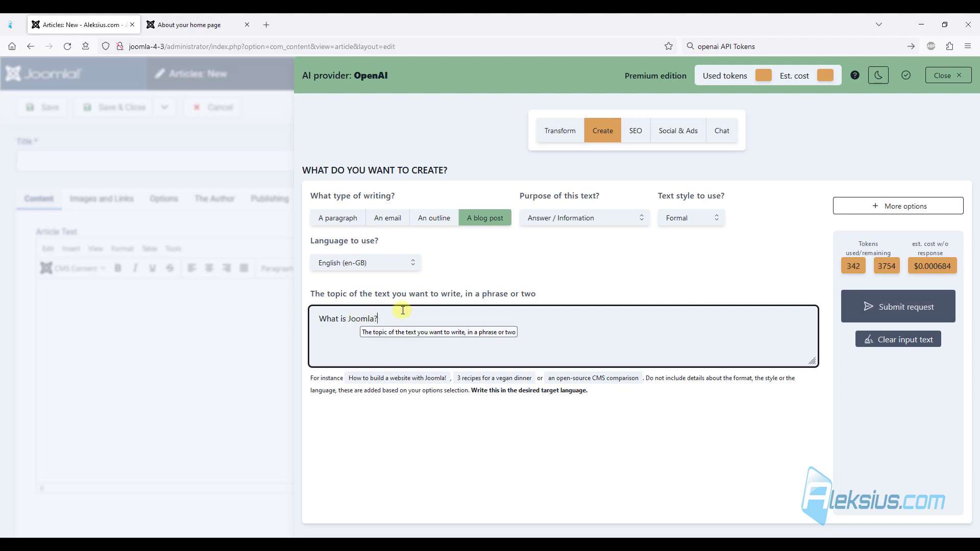
click(858, 317)
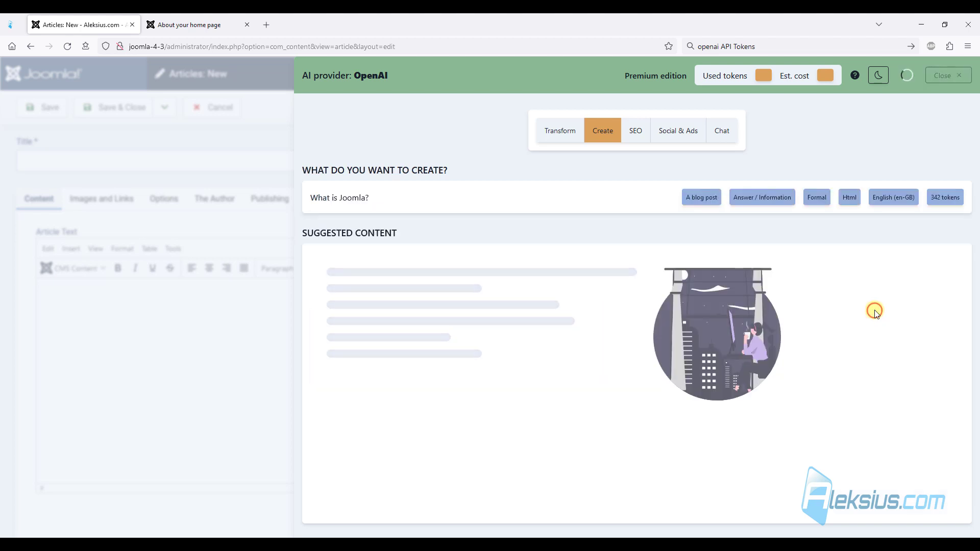
scroll(690, 329, down, 10)
scroll(691, 333, down, 3)
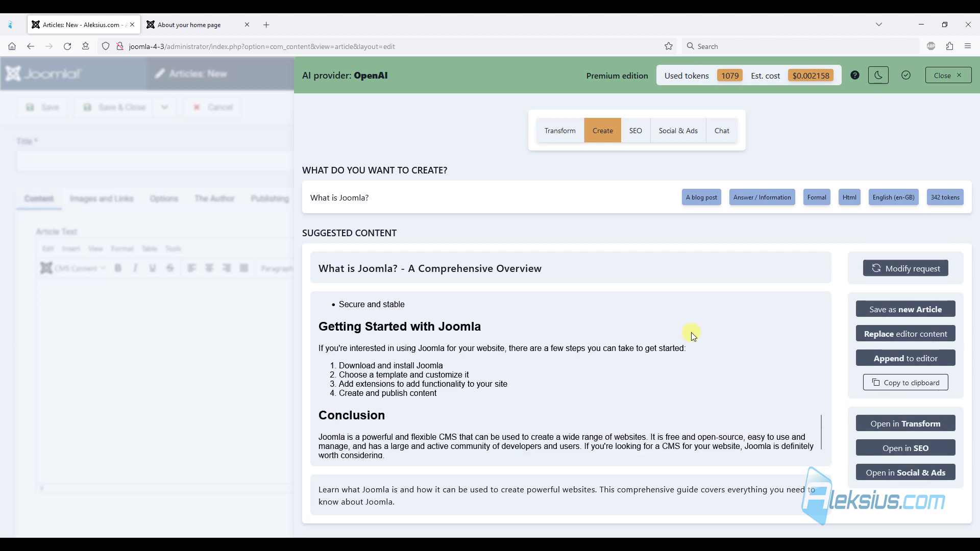
scroll(691, 332, up, 12)
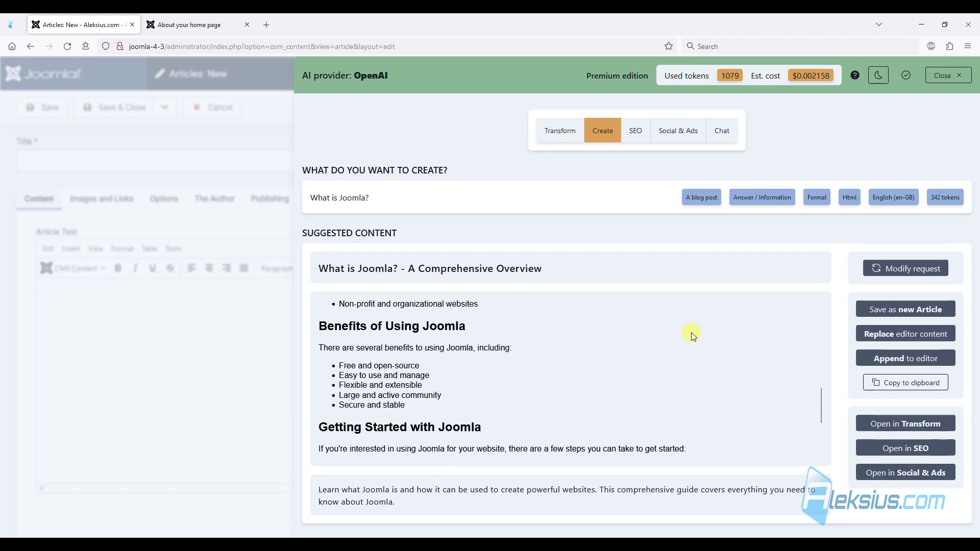
scroll(692, 332, up, 2)
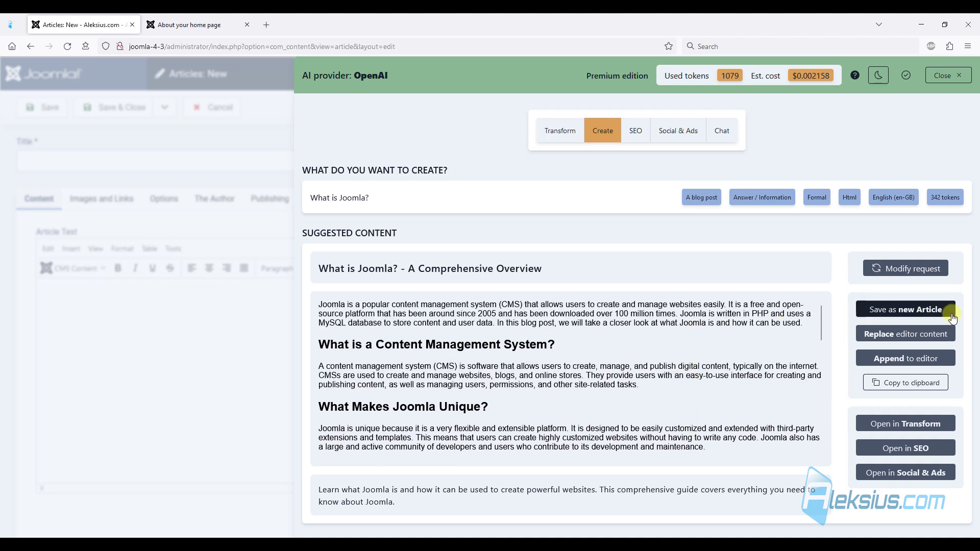
click(918, 340)
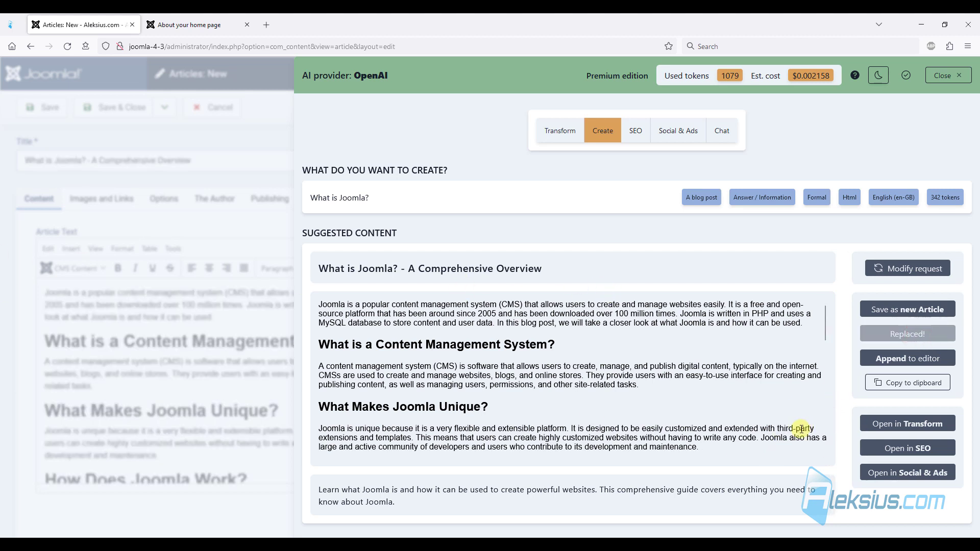
Step: Send the new article text to SEO, generate meta descriptions, and apply the first suggestion
click(914, 449)
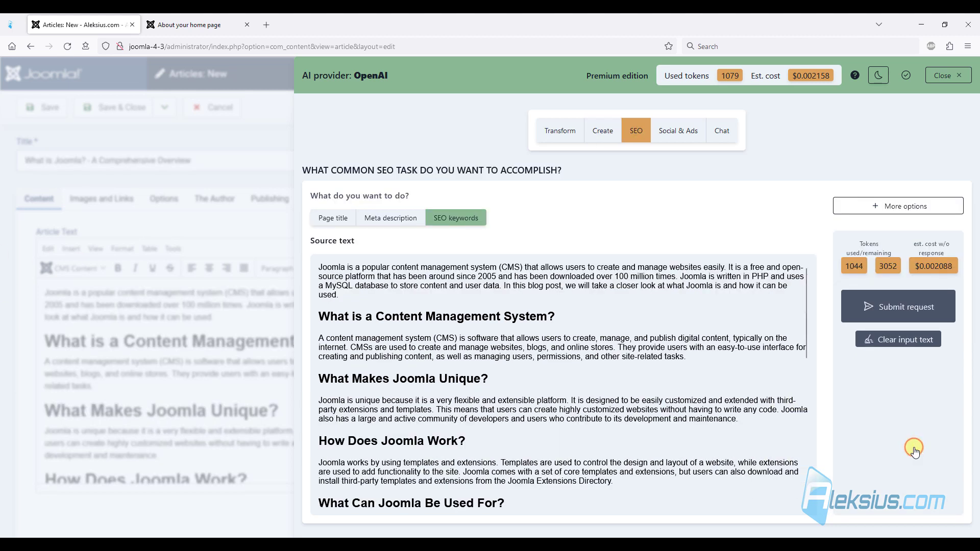
click(307, 219)
click(390, 220)
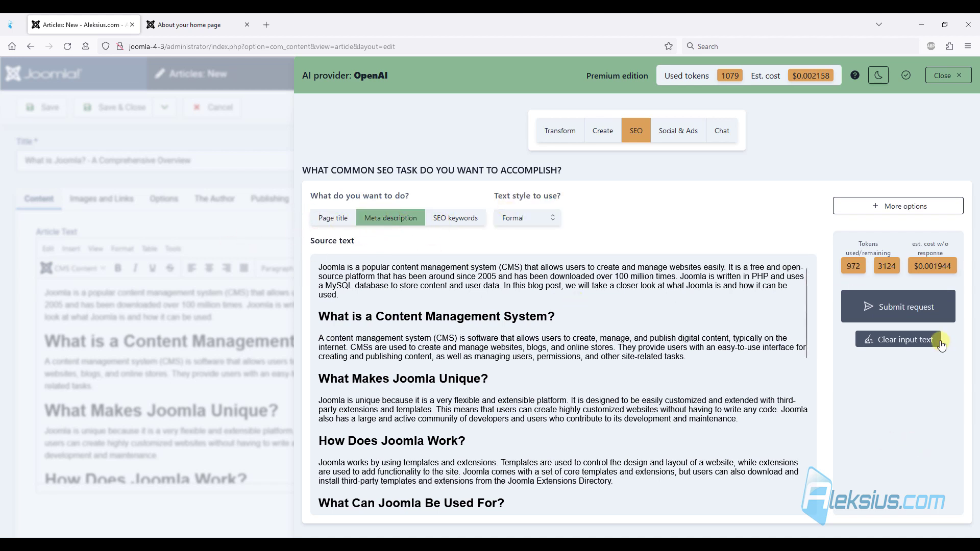
click(895, 306)
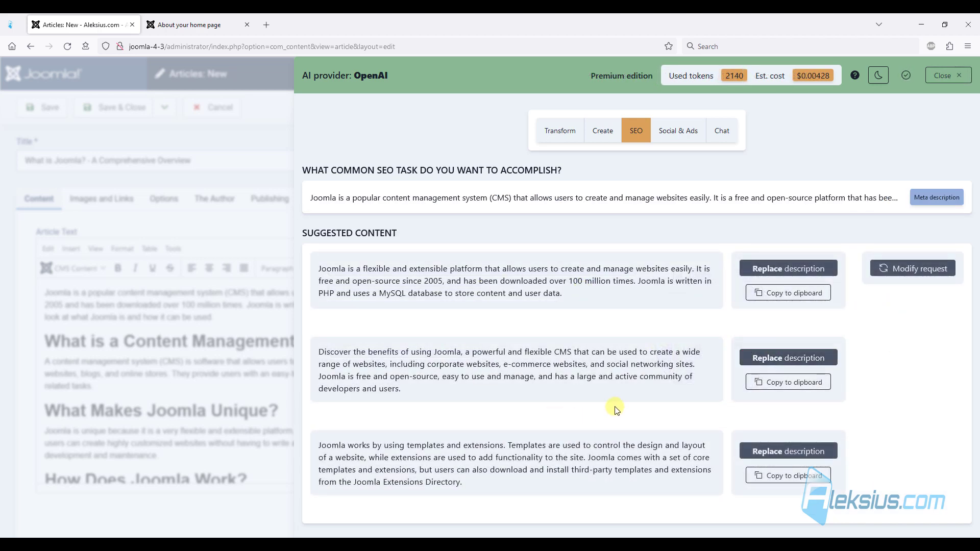
click(771, 270)
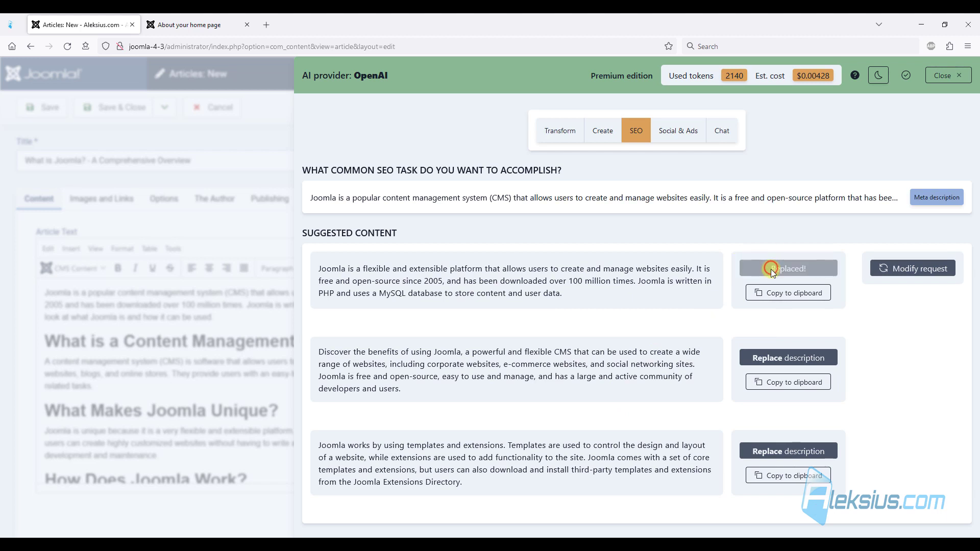
click(932, 76)
Step: File the article under Blog, insert a Read More break after the intro paragraph, and save
click(769, 302)
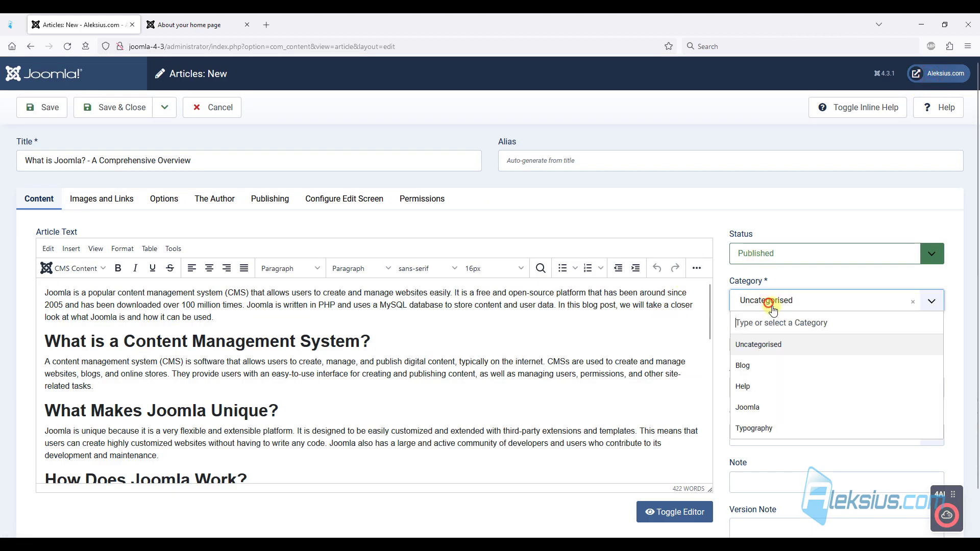
click(767, 368)
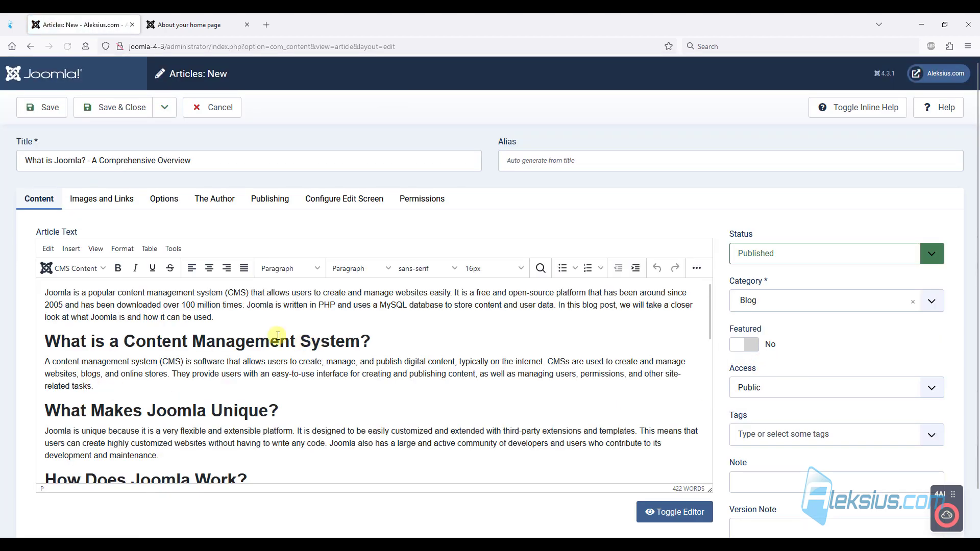
click(247, 320)
key(Return)
click(73, 267)
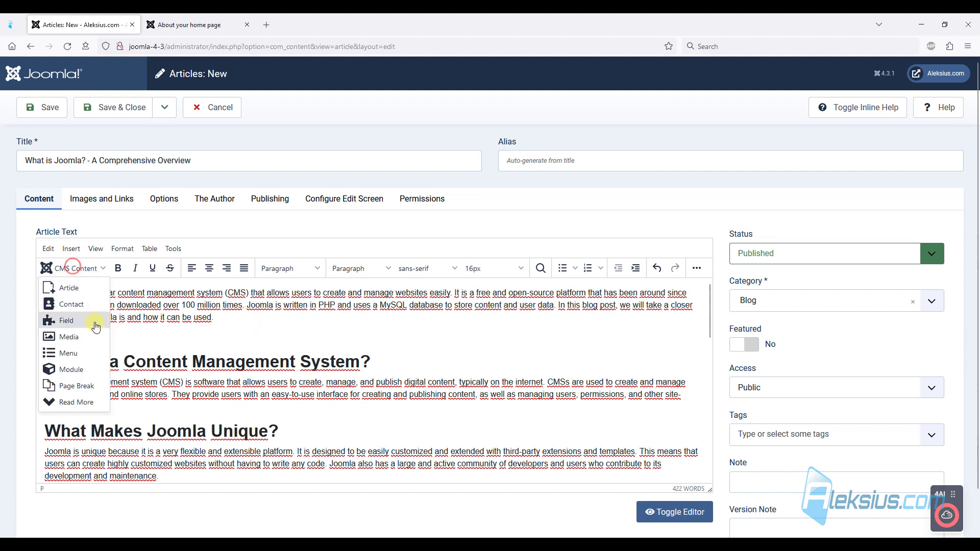
click(92, 403)
click(43, 111)
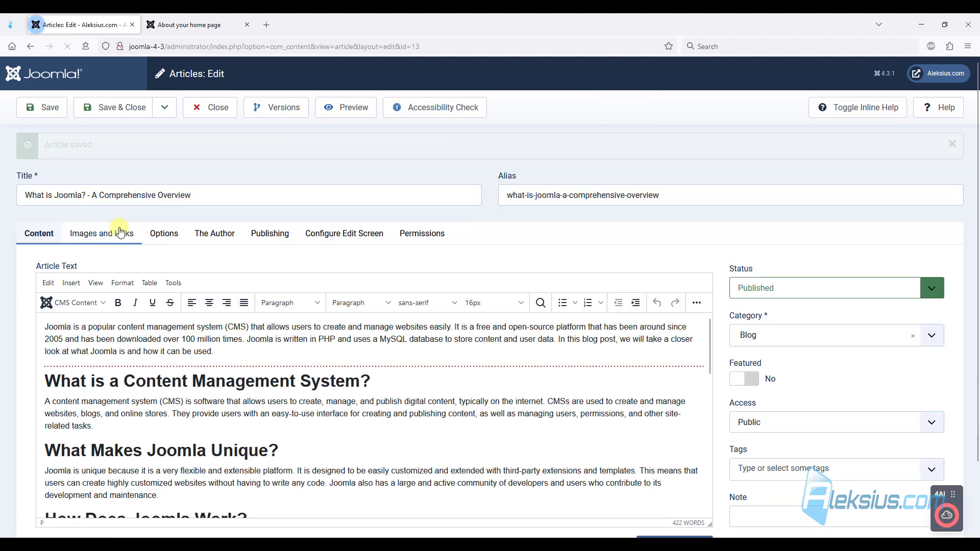
Step: Set sampledata/cassiopeia/nasa1-1200.jpg as the article's intro image
click(108, 239)
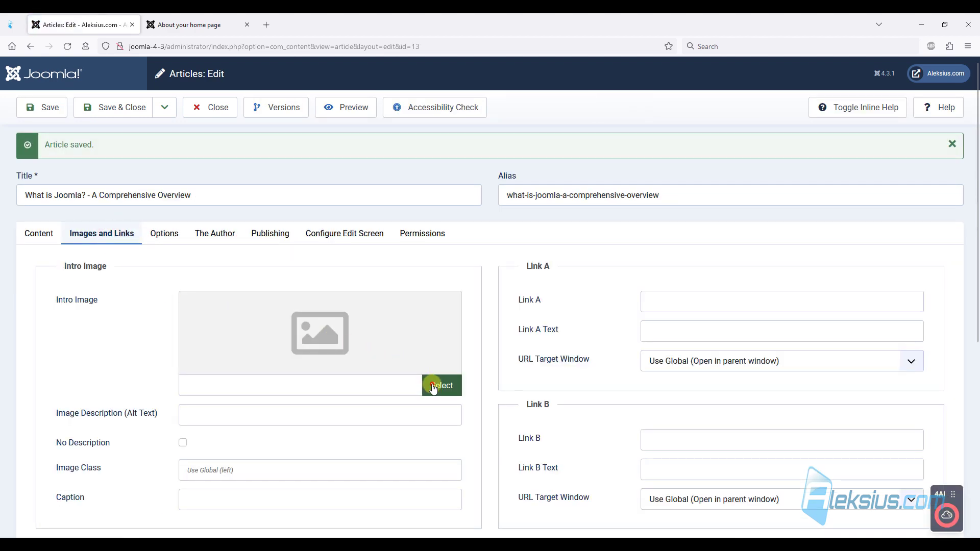
click(433, 387)
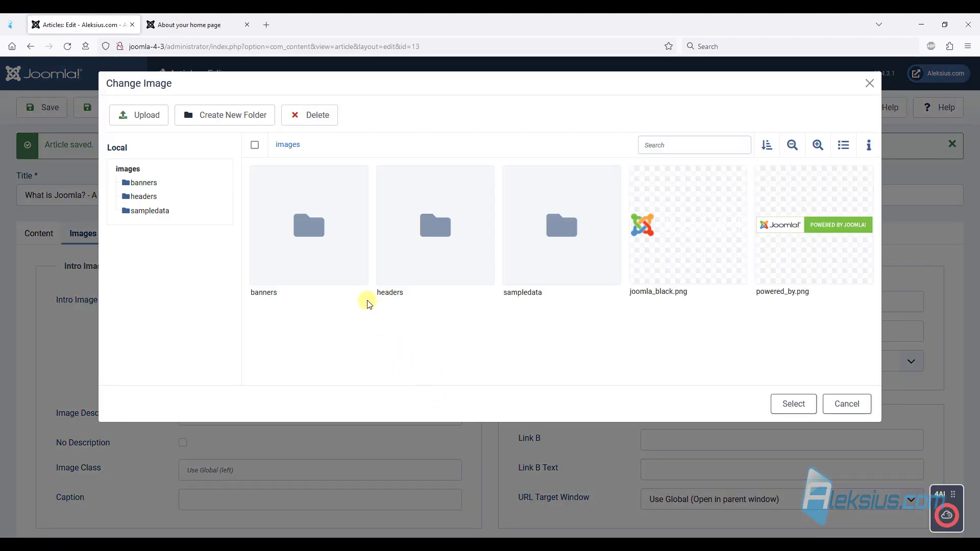
double_click(542, 238)
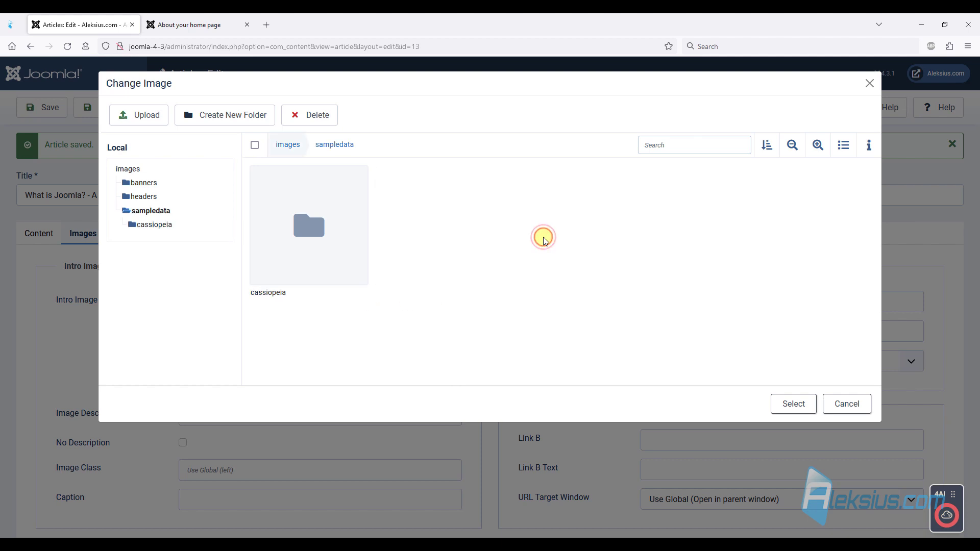
double_click(289, 252)
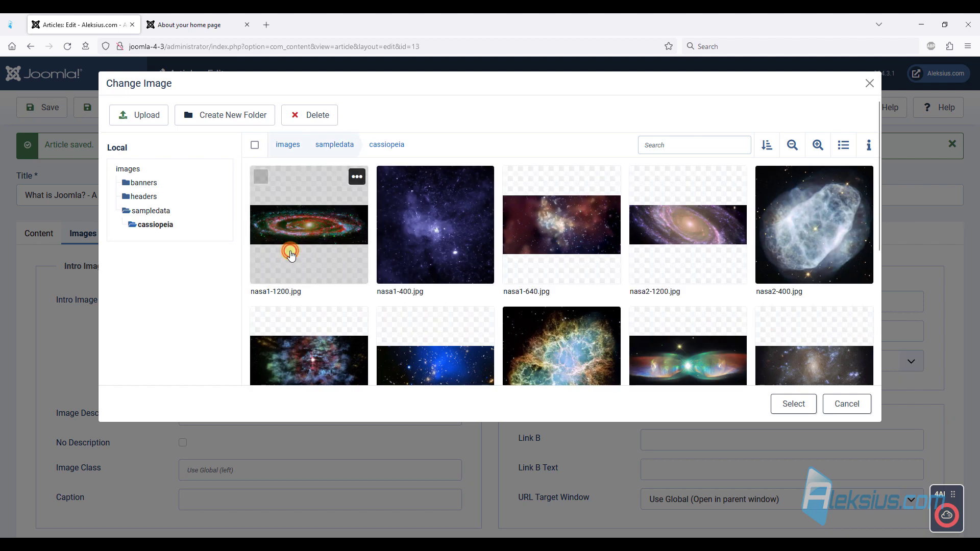
click(312, 219)
click(789, 405)
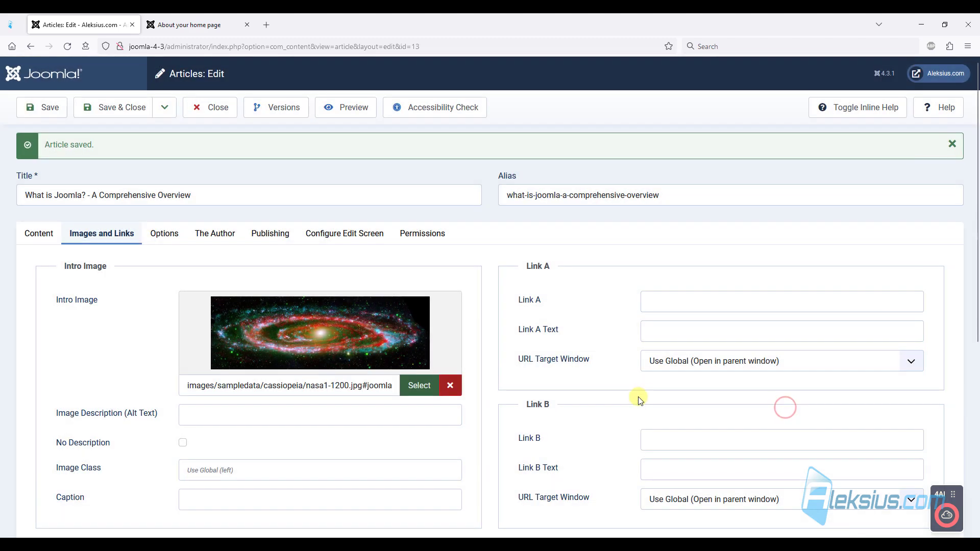
Step: Review the Publishing settings, save the article, and go to the front-end site tab
click(289, 237)
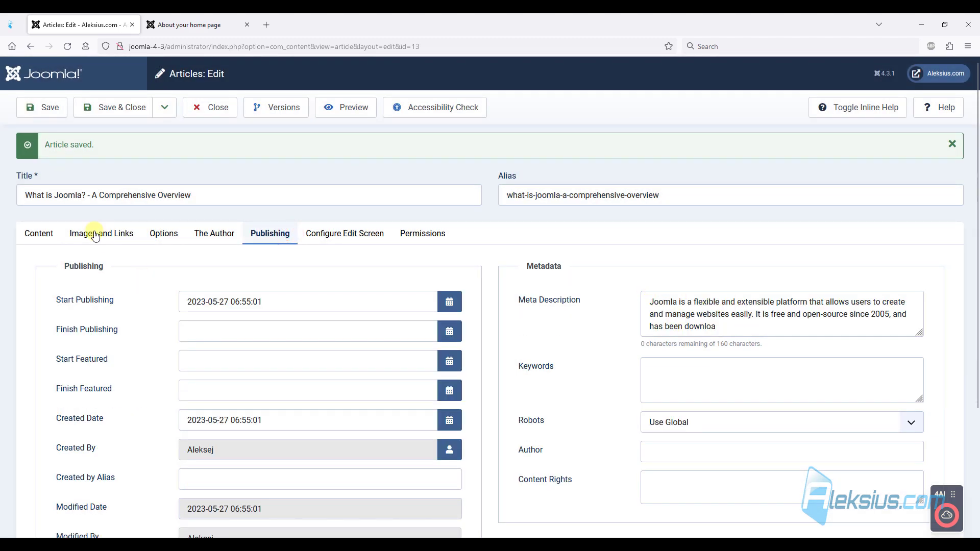
click(31, 108)
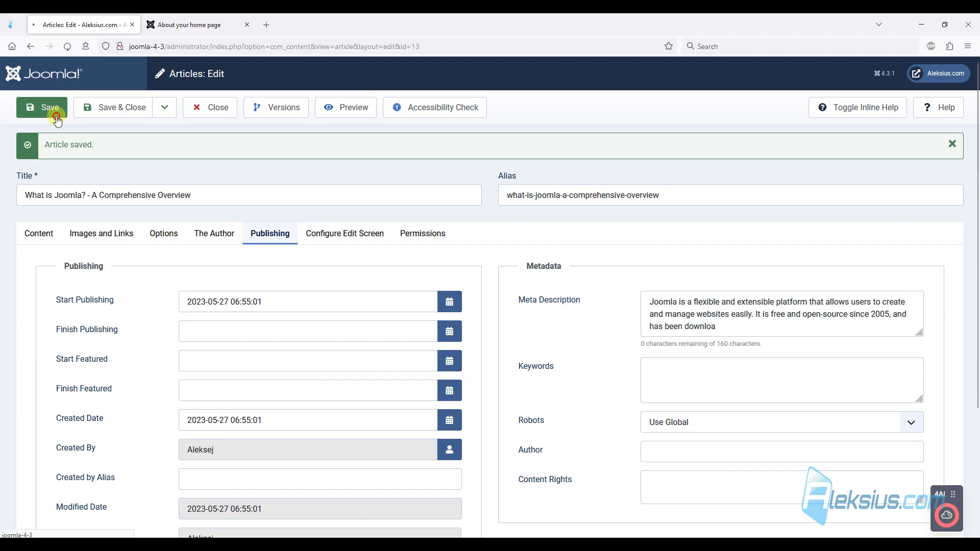
click(170, 20)
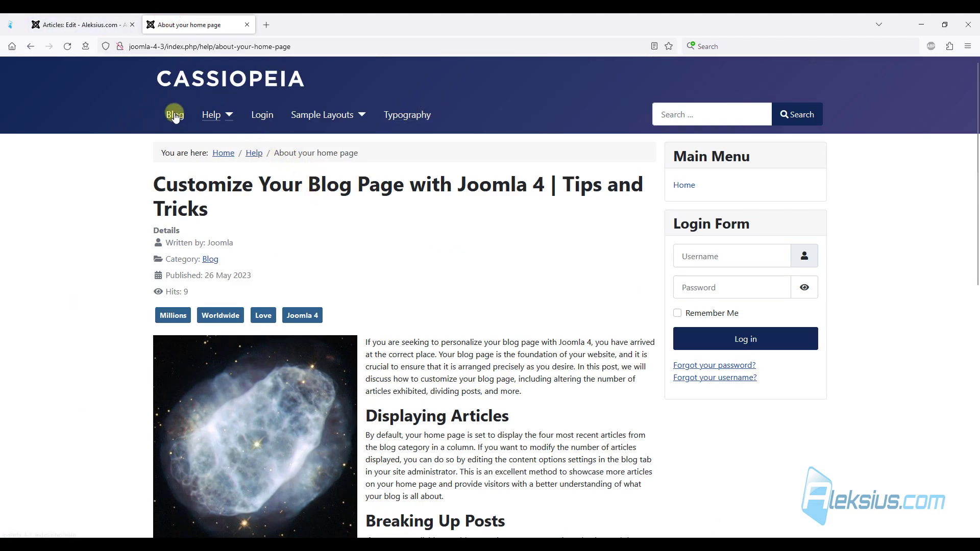
Step: Open the 'What is Joomla? - A Comprehensive Overview' blog post and highlight its meta description in the source
click(174, 115)
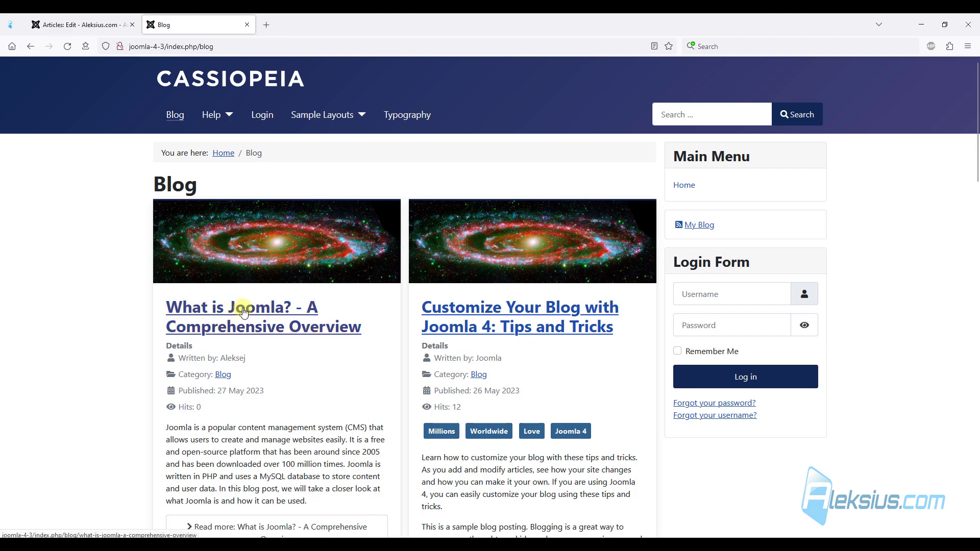
click(243, 315)
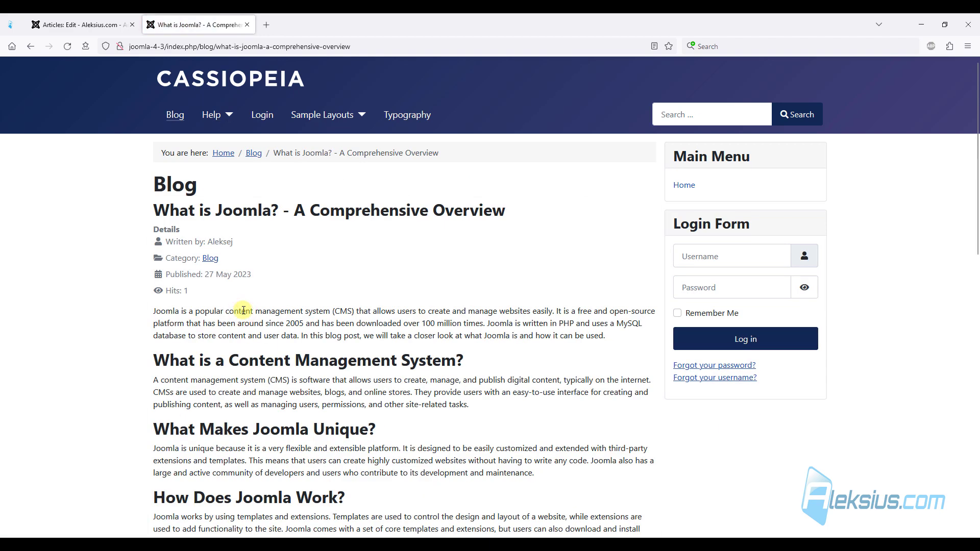
scroll(230, 247, down, 2)
scroll(229, 246, down, 10)
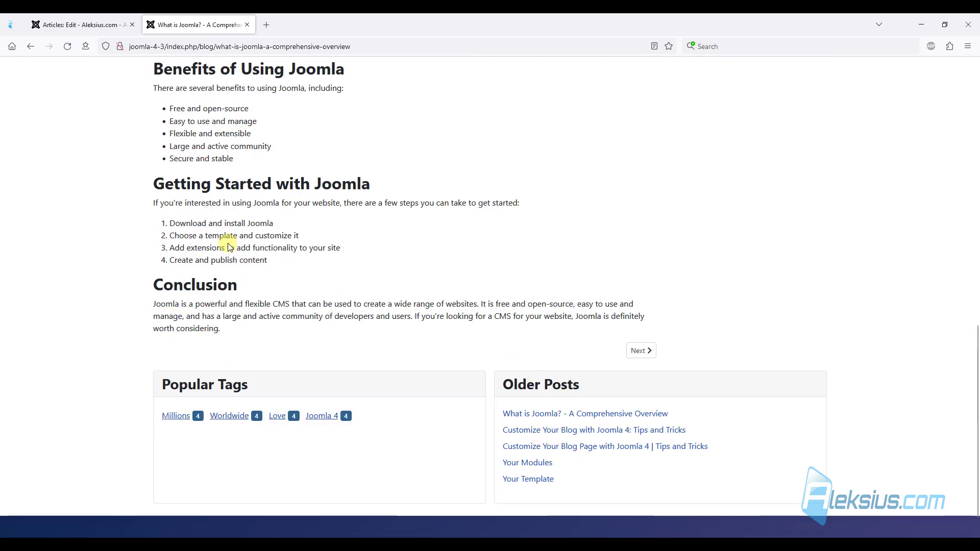
scroll(229, 244, up, 12)
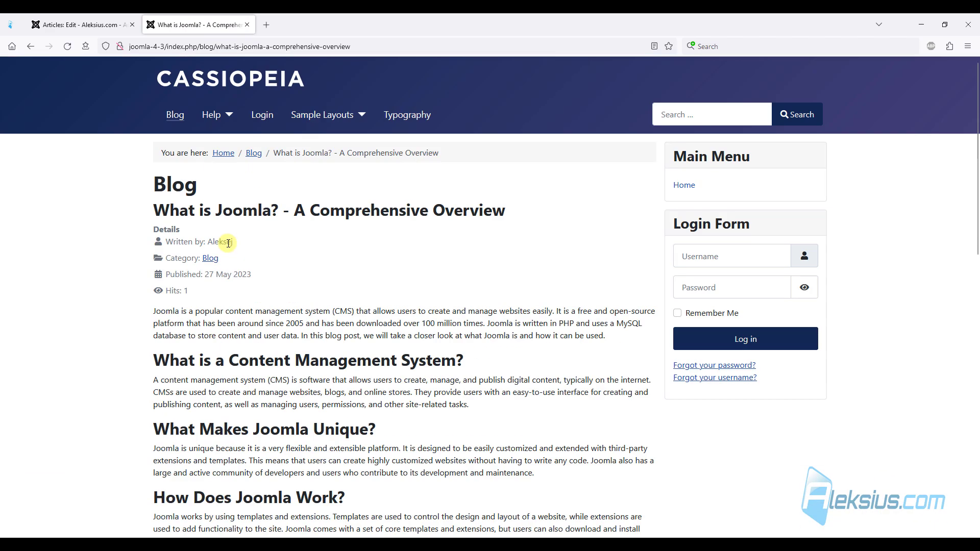
key(ctrl+u)
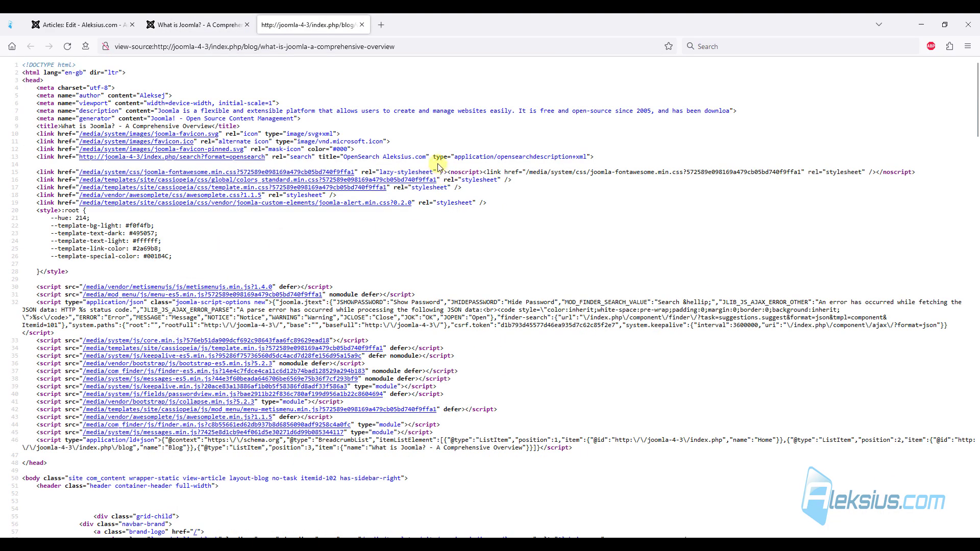
triple_click(333, 111)
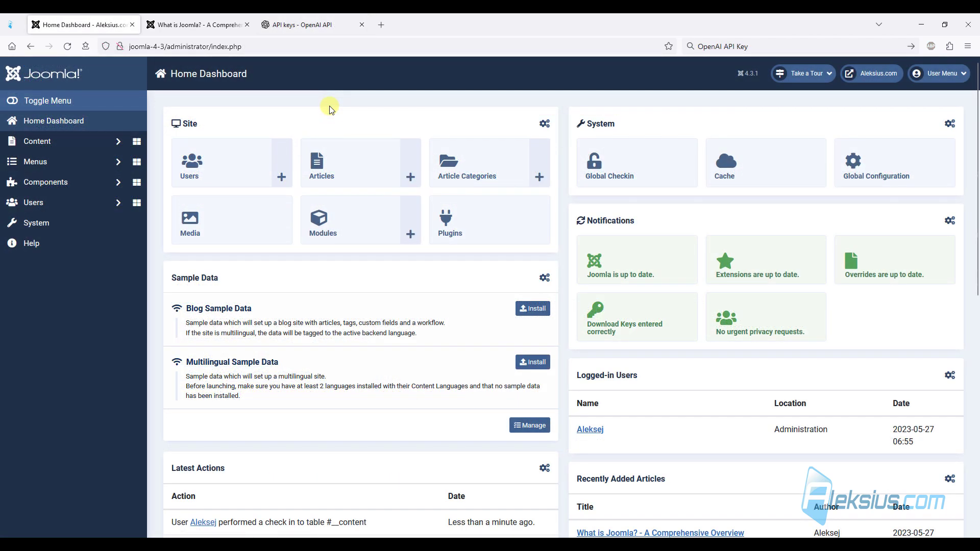
Step: Go to the 4AI component's API providers configuration
click(111, 183)
click(46, 210)
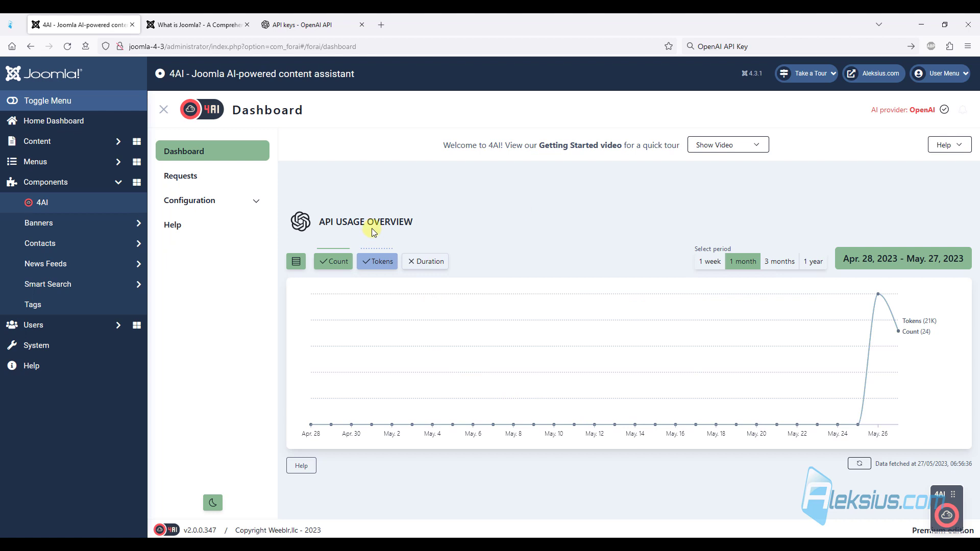
click(240, 202)
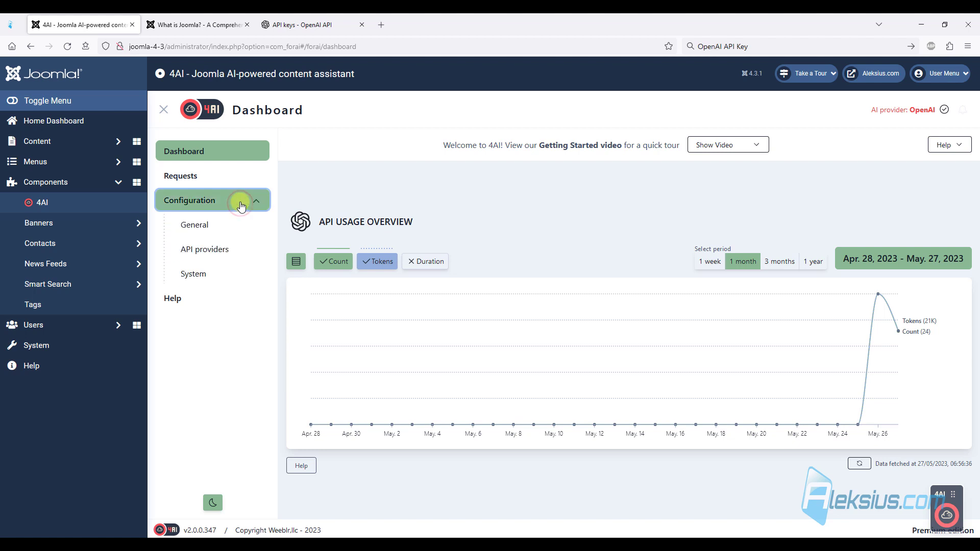
click(223, 256)
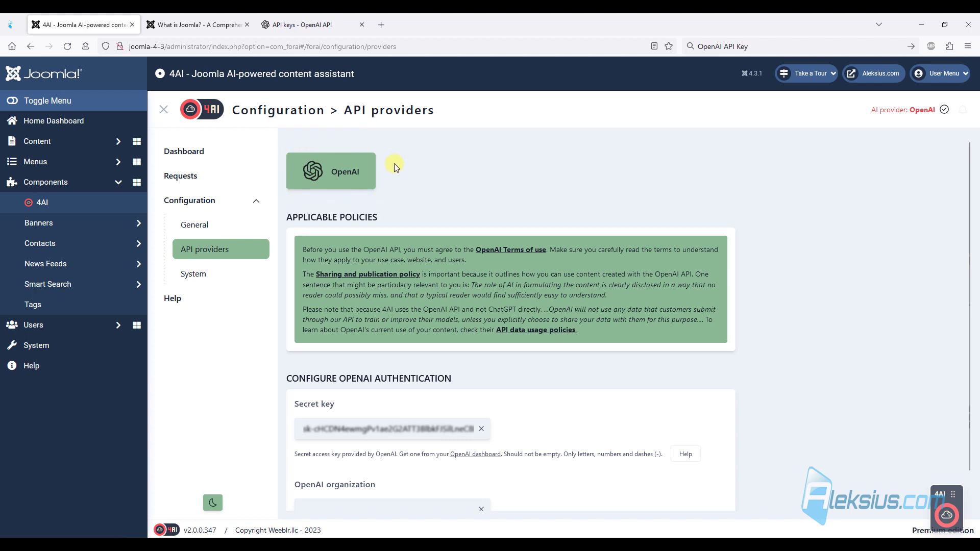
scroll(393, 159, down, 1)
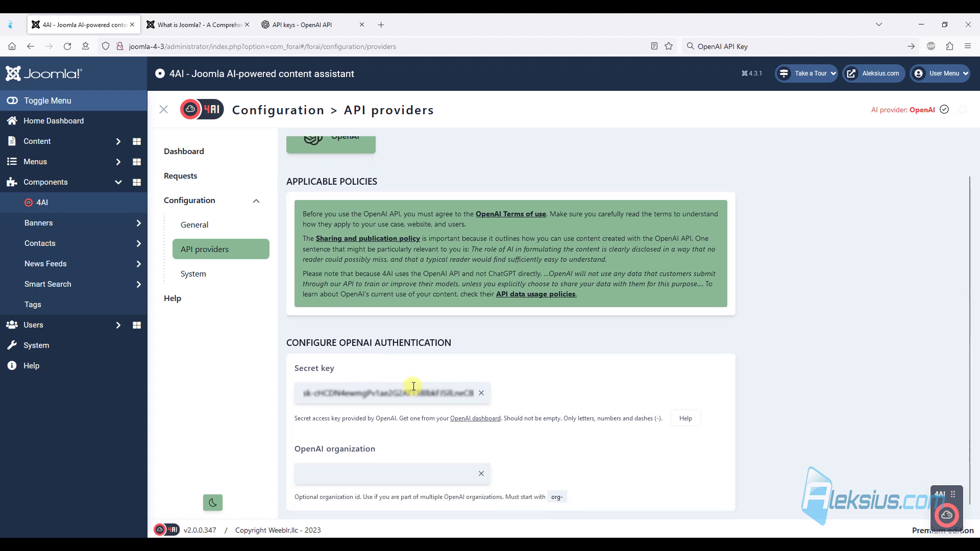
Step: Open the 'OpenAI dashboard' link in a new tab and switch to it
right_click(462, 421)
click(501, 231)
click(220, 19)
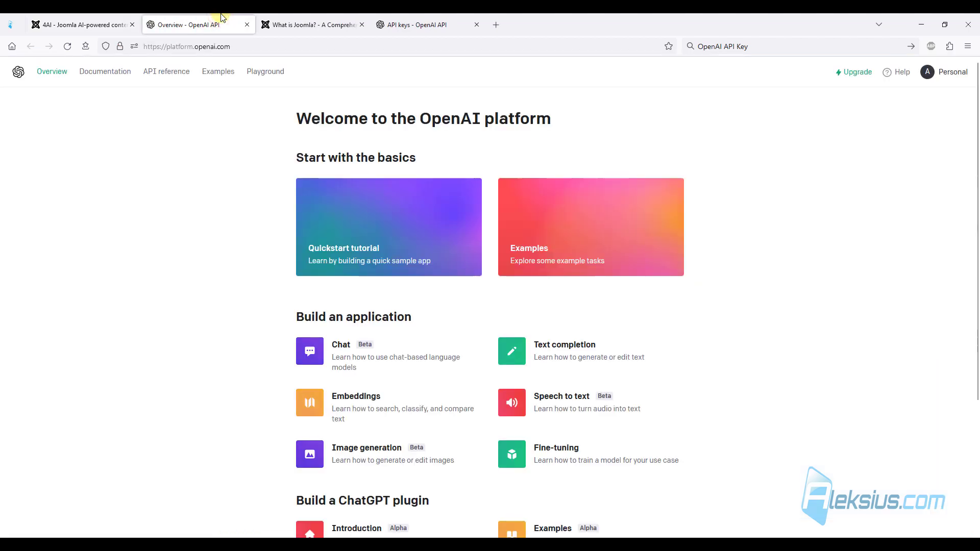
Step: View the OpenAI account's API keys, start a new secret key, then return to the 4AI tab
click(947, 71)
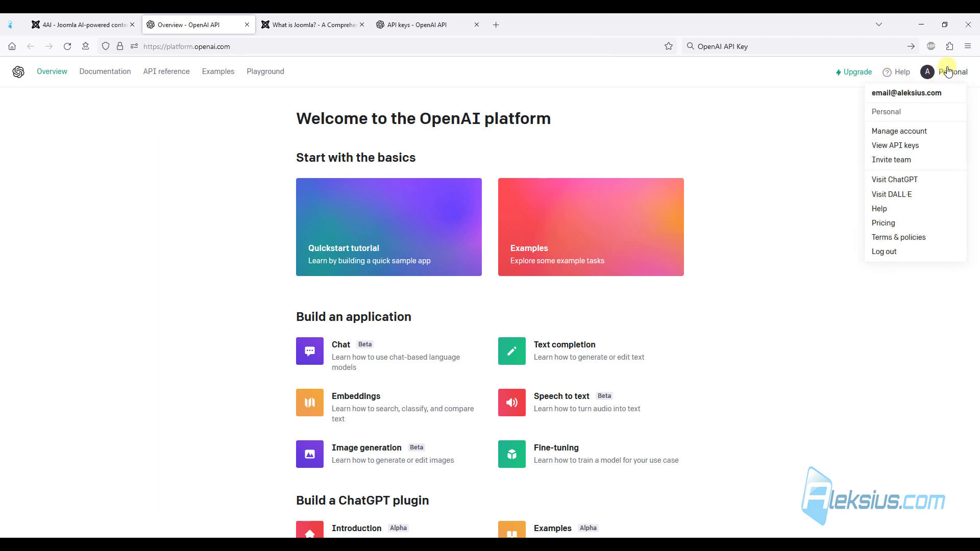
click(913, 145)
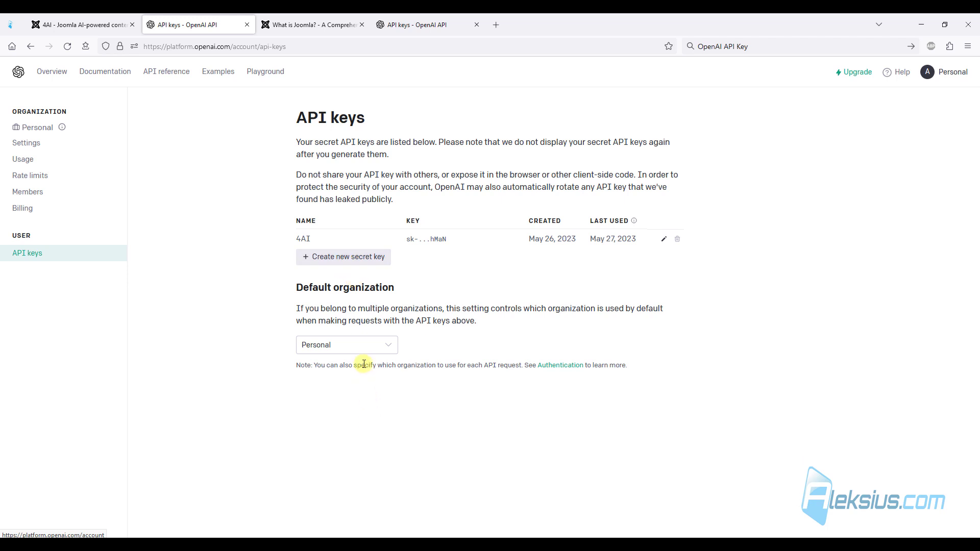
click(366, 347)
click(359, 263)
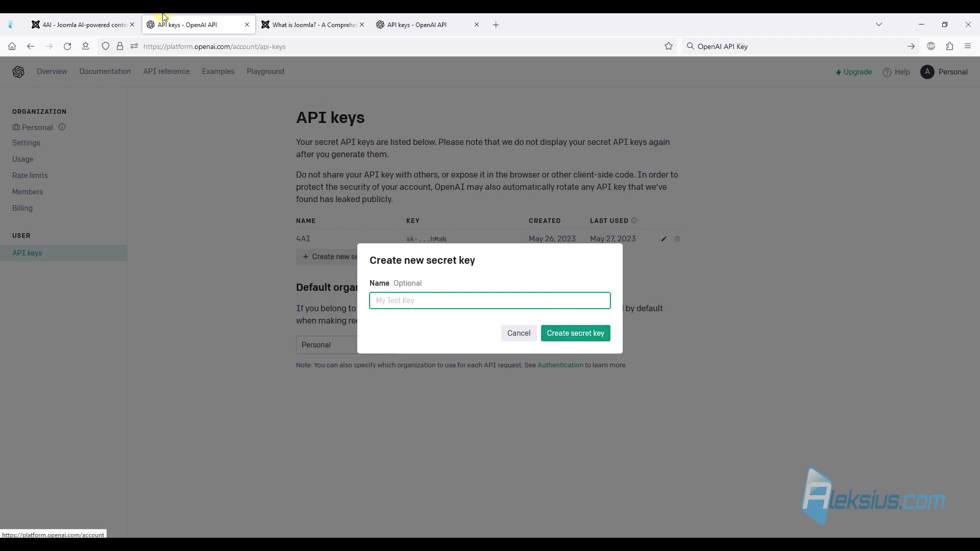
click(98, 21)
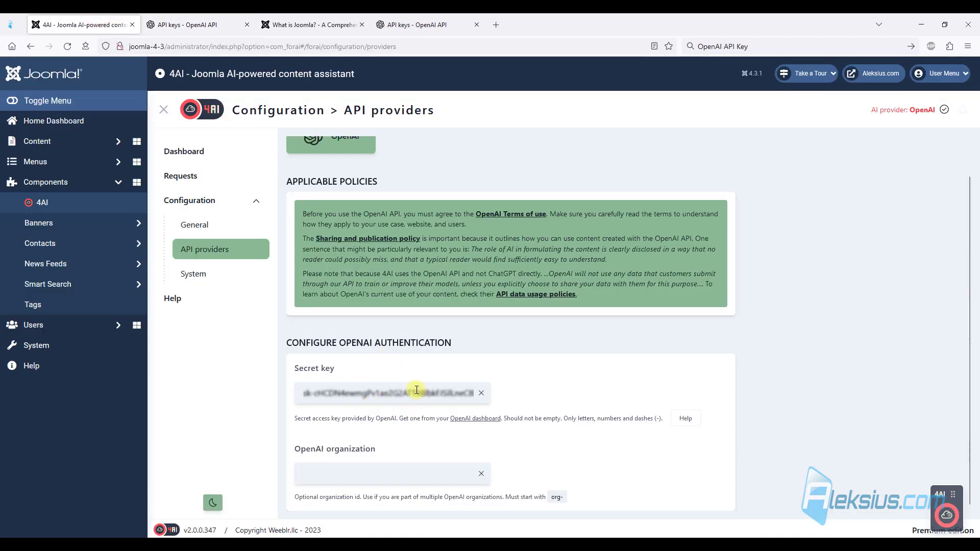
Step: Look over the 4AI Dashboard and Requests log, then open Configuration > General
scroll(383, 407, up, 1)
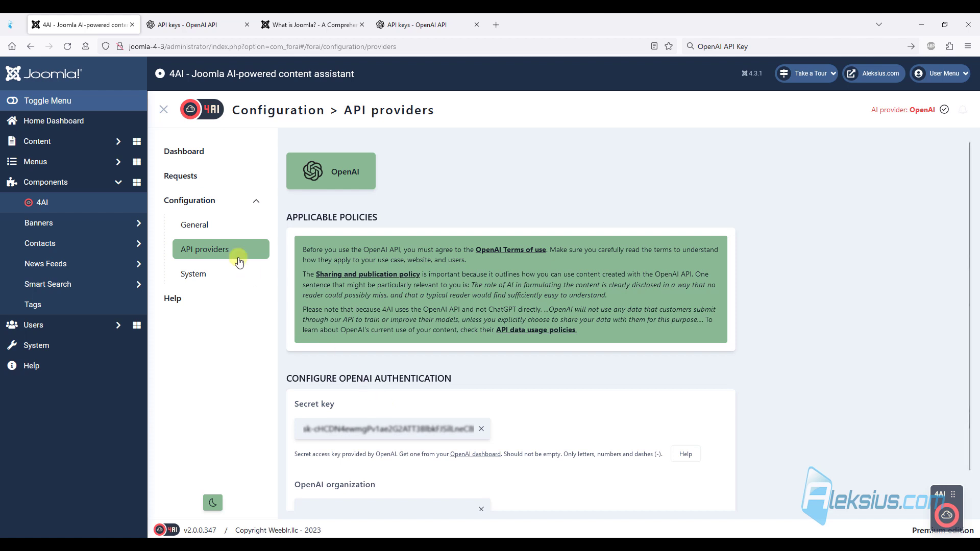
click(212, 156)
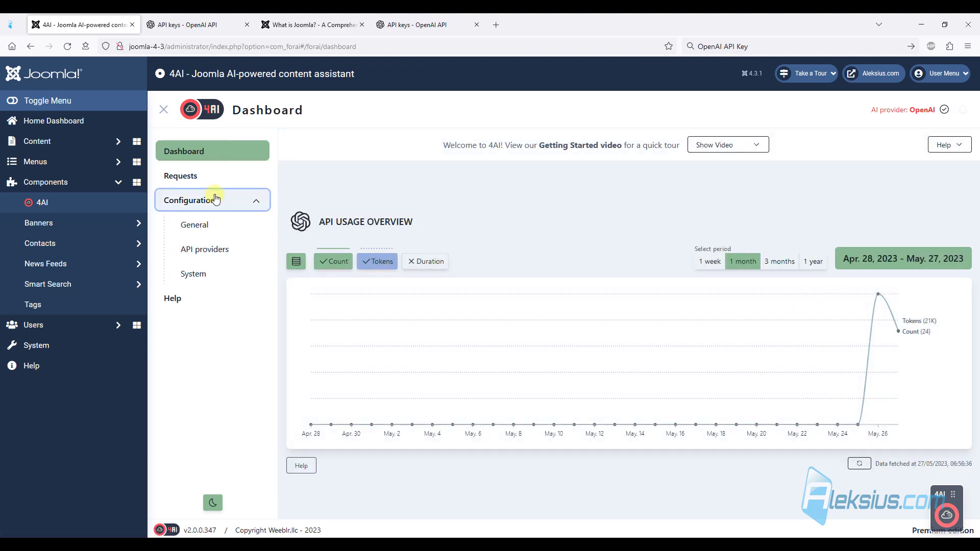
click(192, 175)
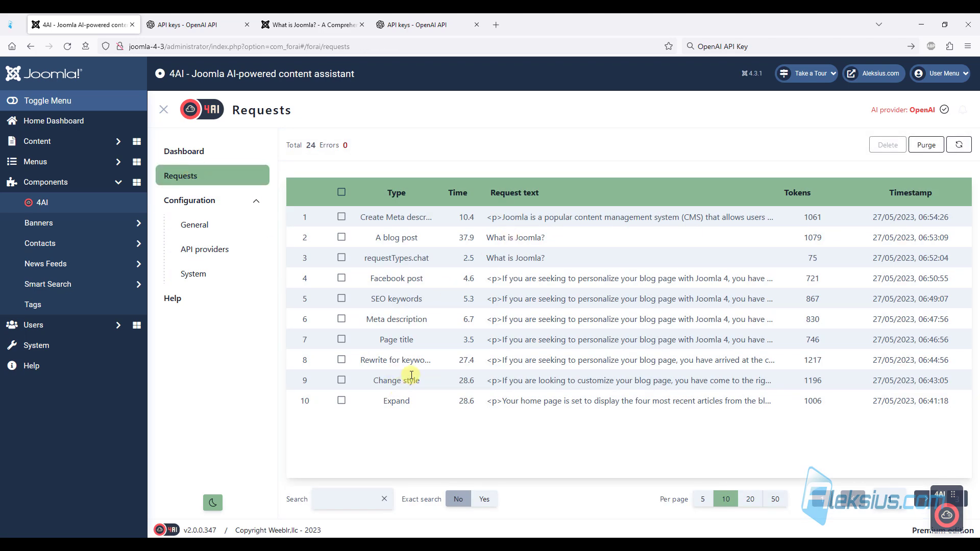
click(207, 231)
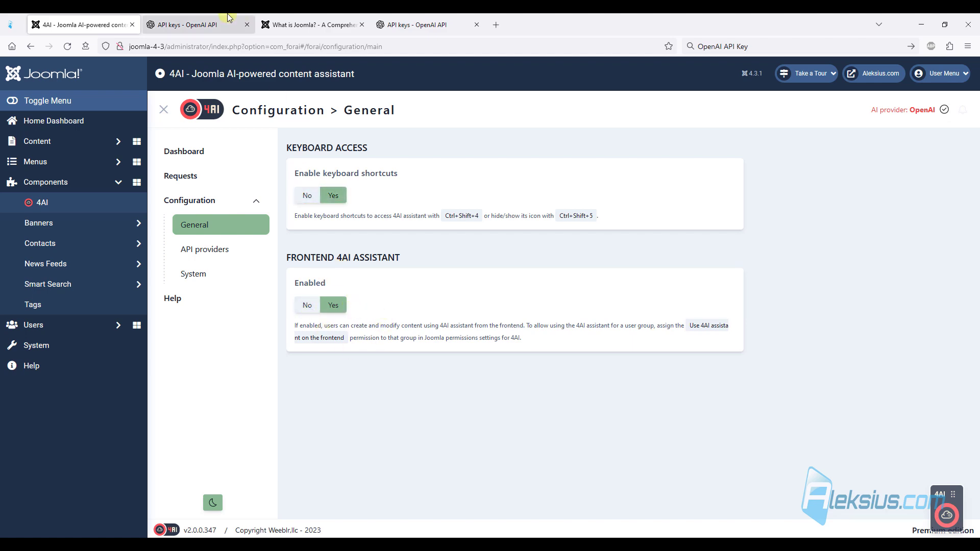
Step: Log in to the site with the saved credentials and edit the What is Joomla? article
click(734, 250)
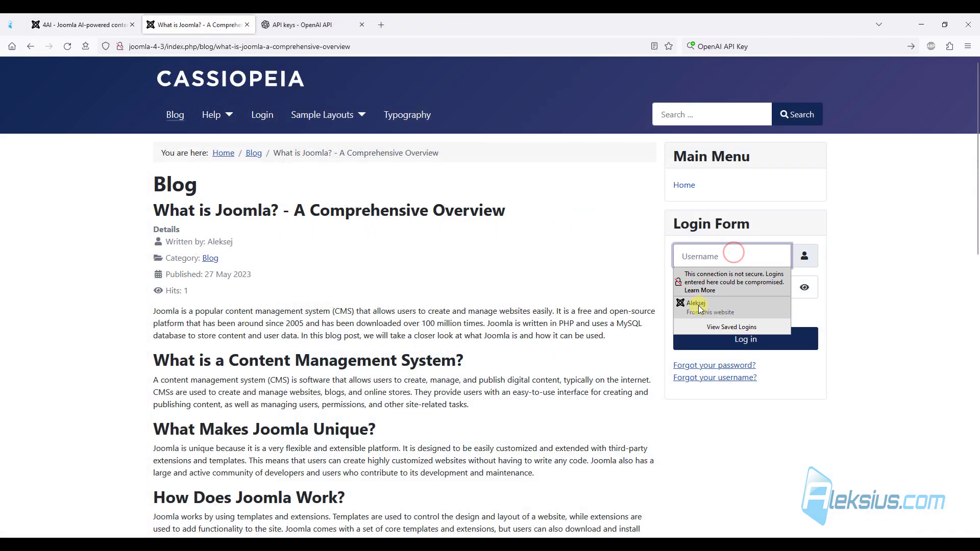
click(697, 305)
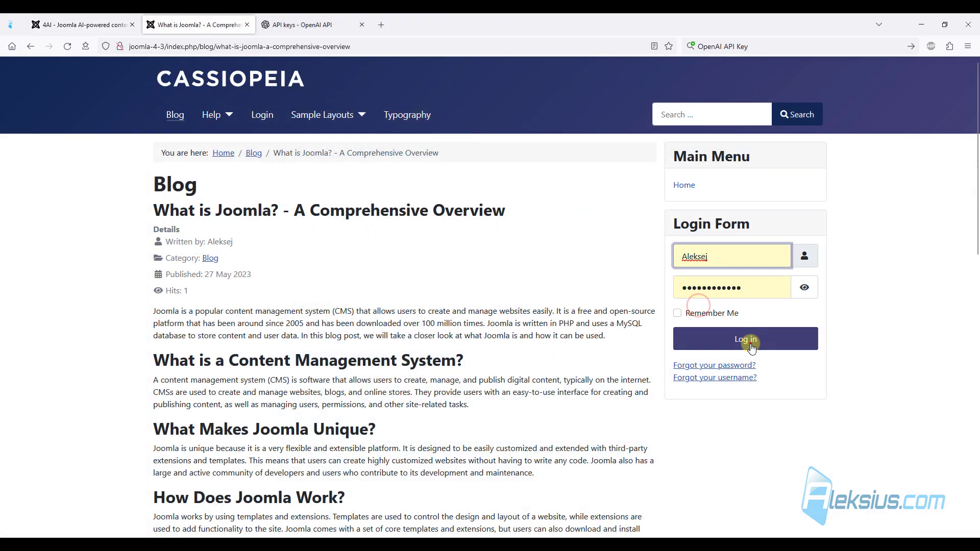
click(750, 346)
click(651, 232)
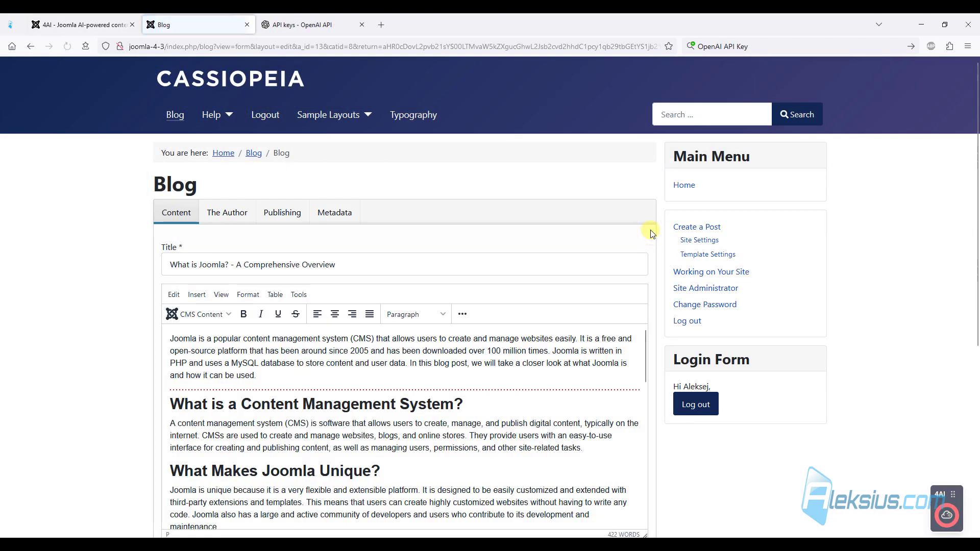
Step: Browse the 4AI assistant's SEO, Create, Social & Ads, Chat and Transform sections, then return to admin
click(944, 516)
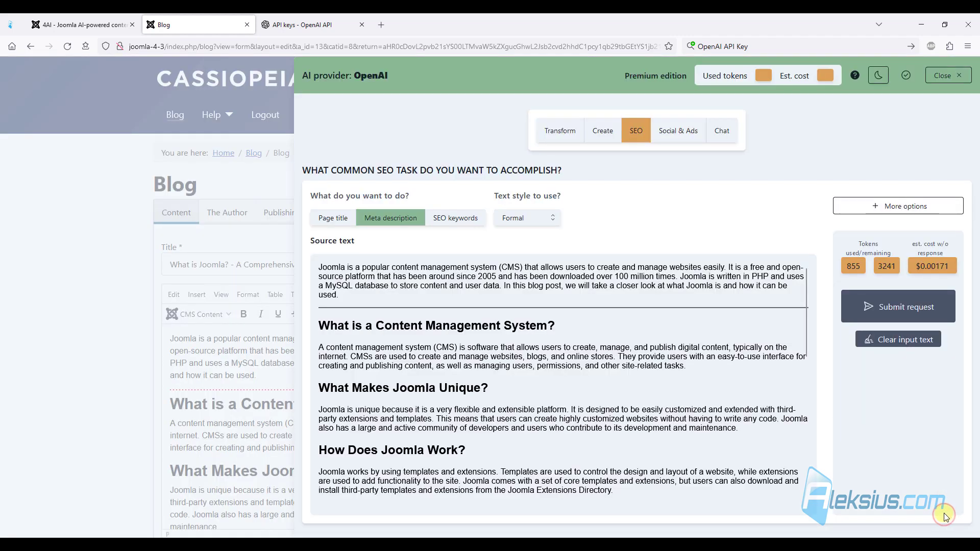
click(332, 219)
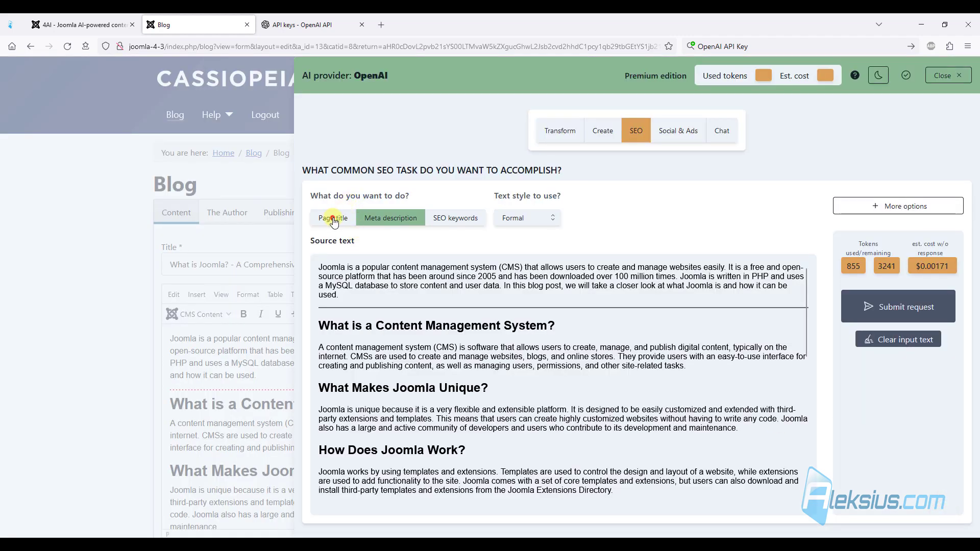
click(458, 219)
click(606, 127)
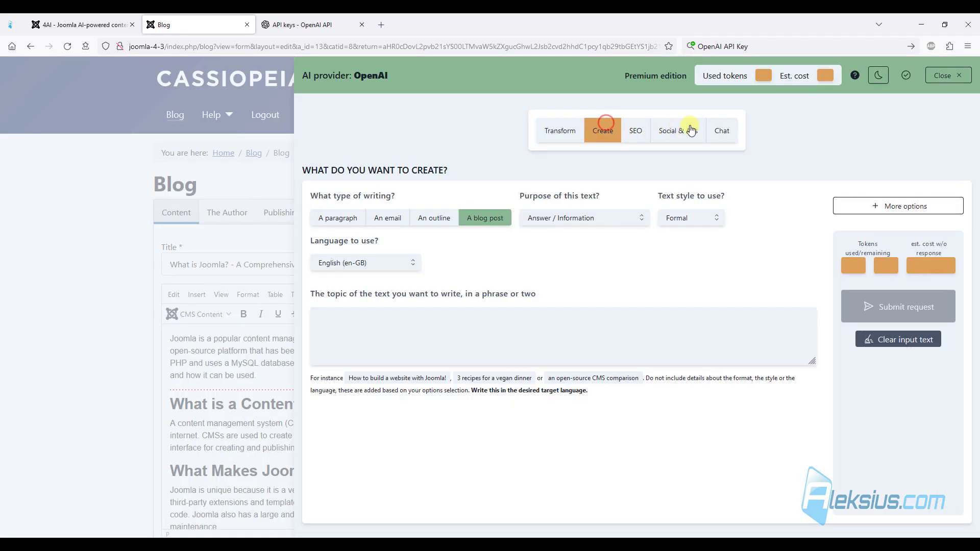
click(683, 131)
click(729, 131)
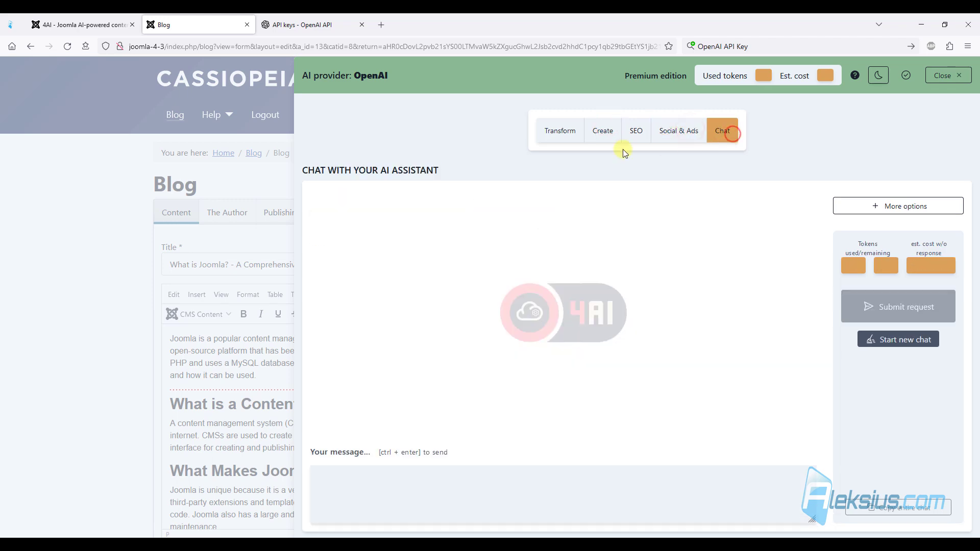
click(560, 133)
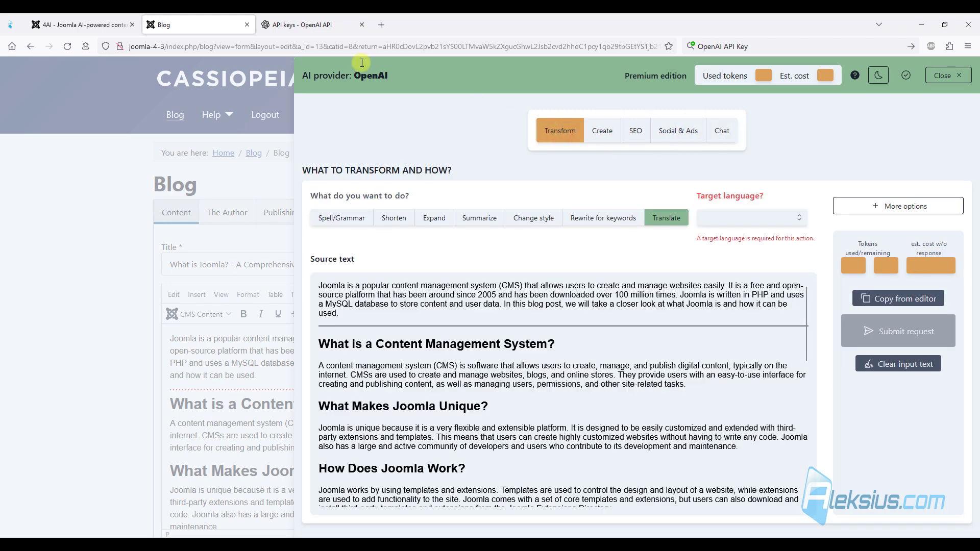
click(82, 24)
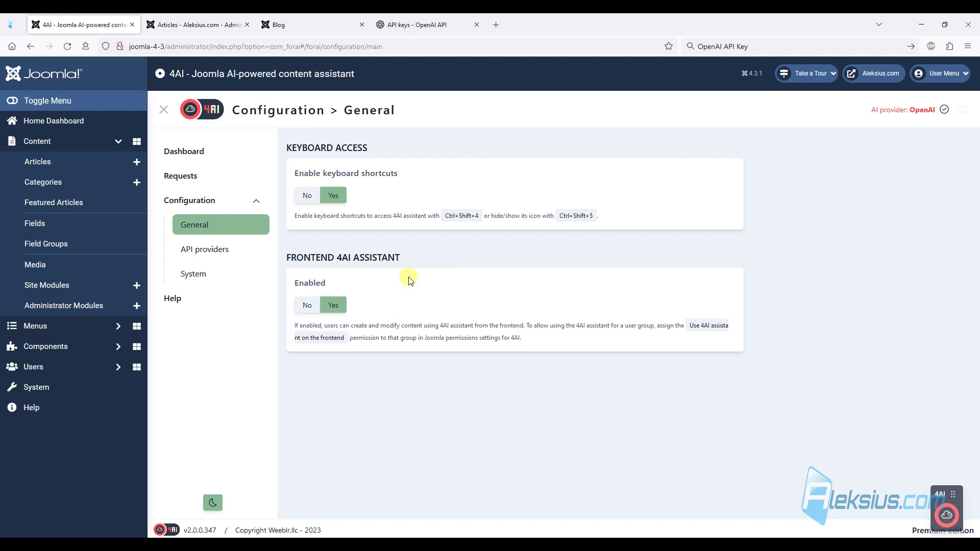
Step: Open 4AI System settings and try the dark theme before returning to light
click(211, 275)
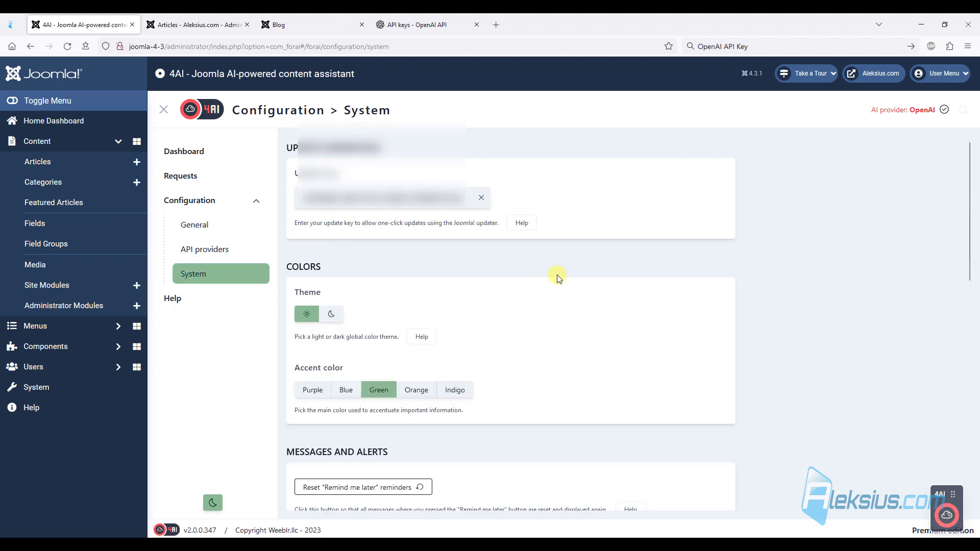
scroll(376, 185, down, 3)
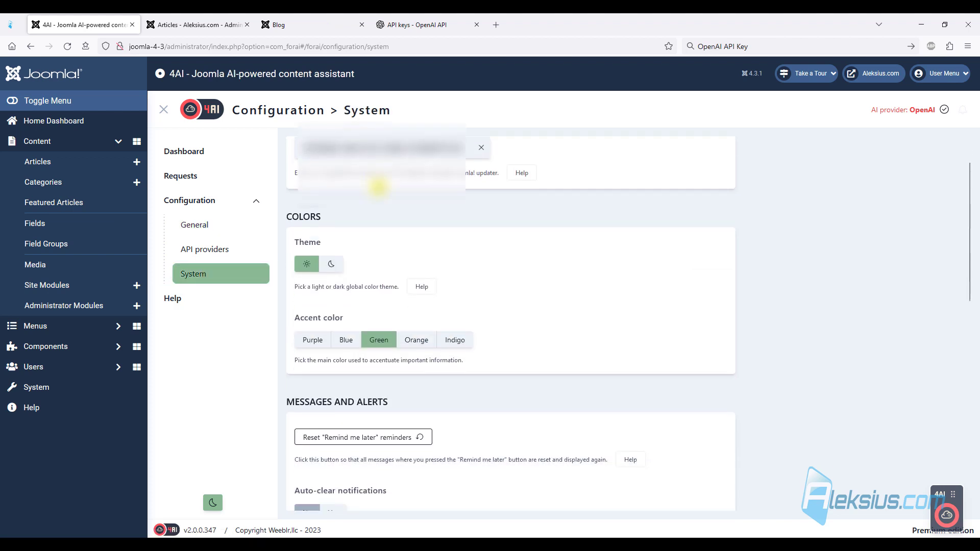
click(307, 185)
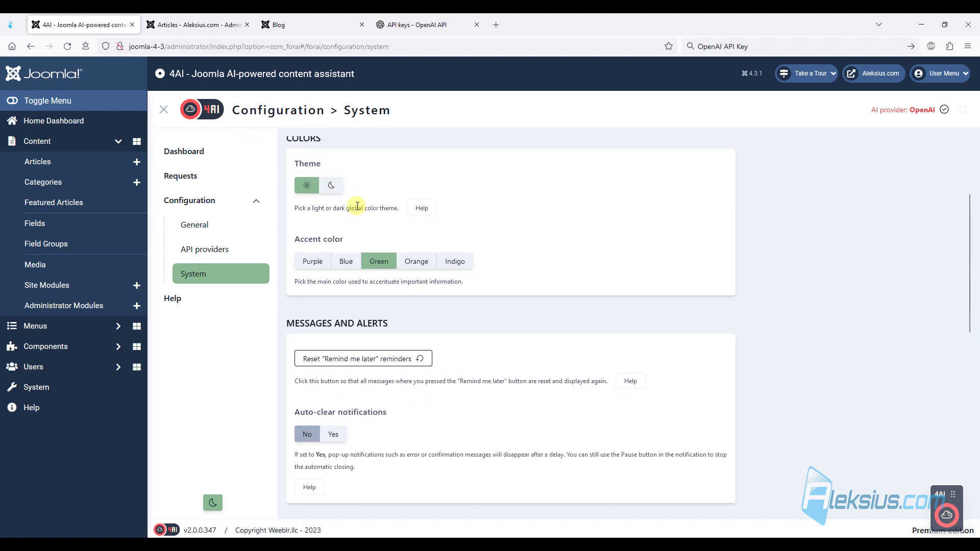
click(332, 186)
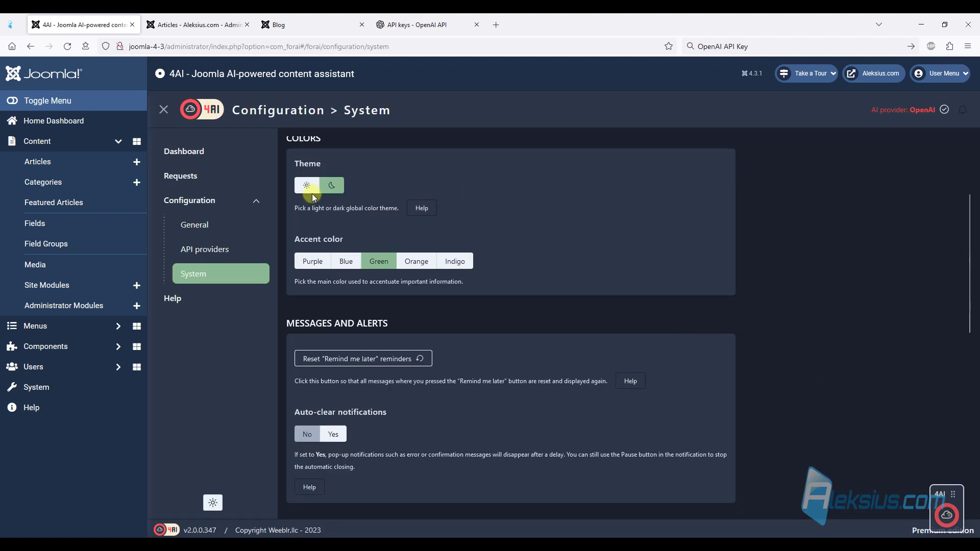
click(307, 186)
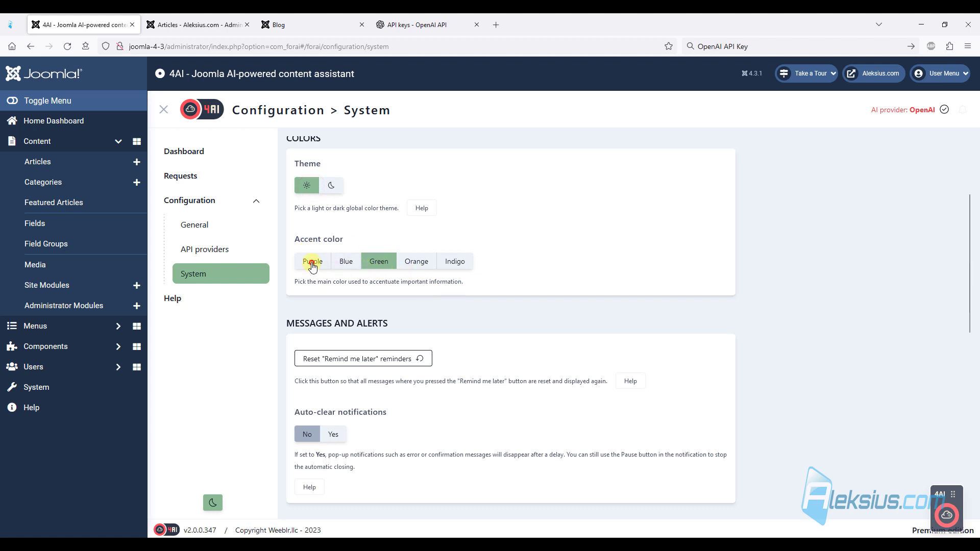
Step: Try Purple, Blue and Orange accent colours, keep Green, and check the Logging setting
click(313, 266)
click(344, 266)
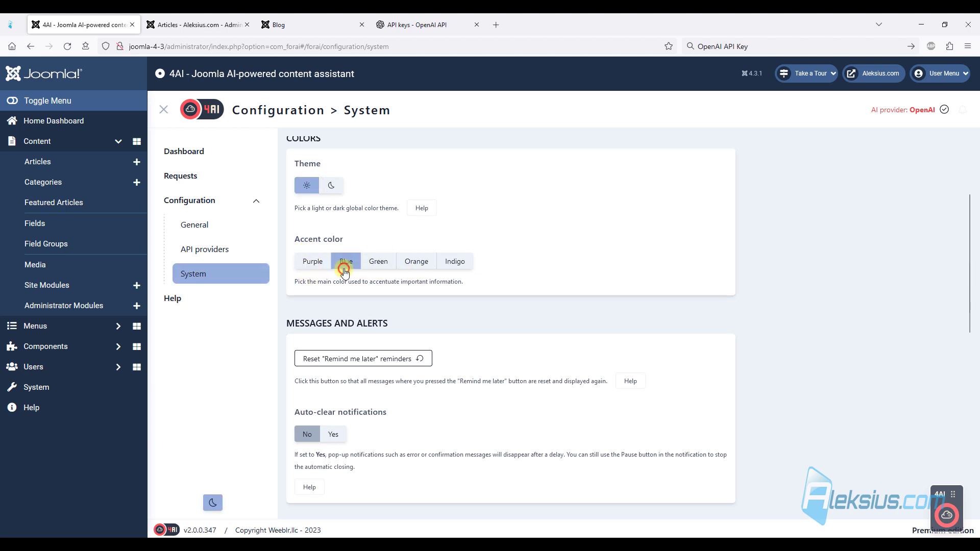
click(426, 262)
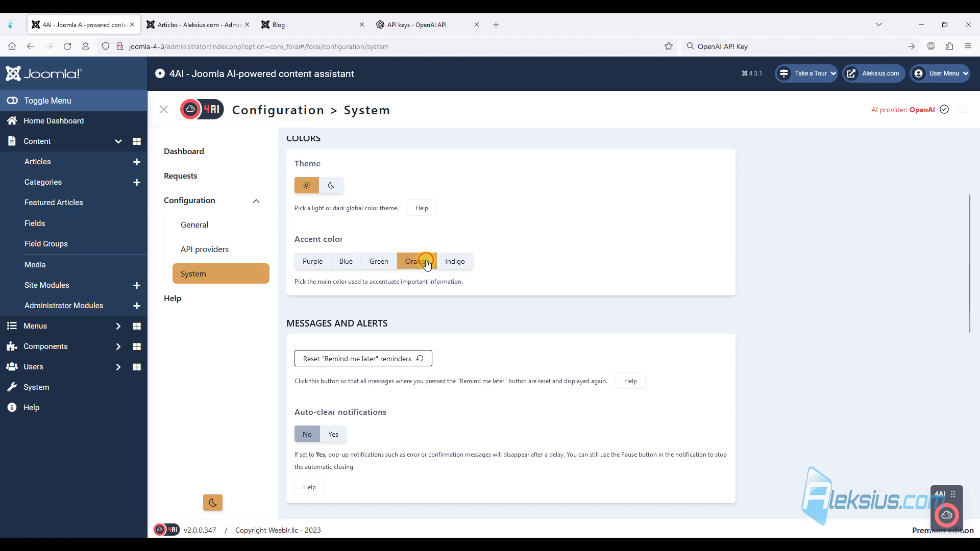
click(374, 262)
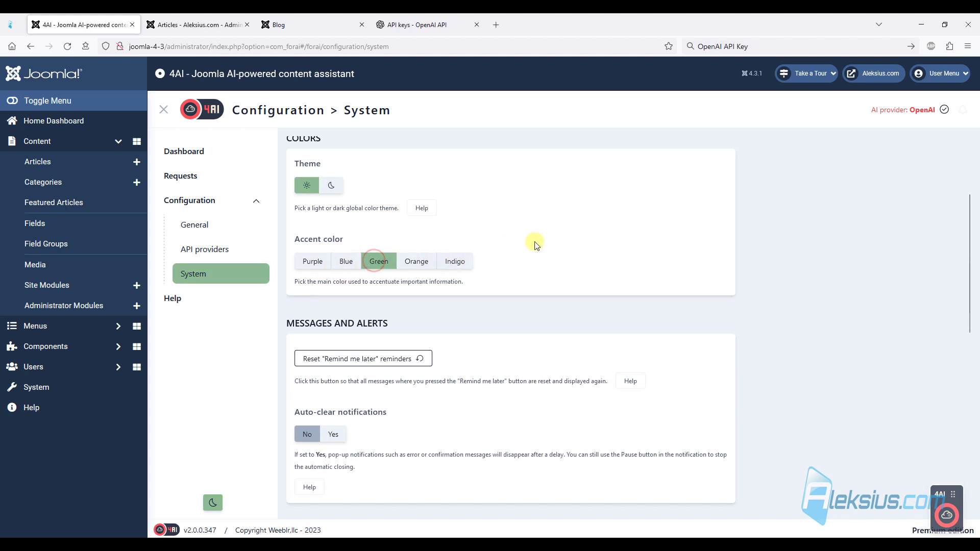
scroll(524, 259, down, 3)
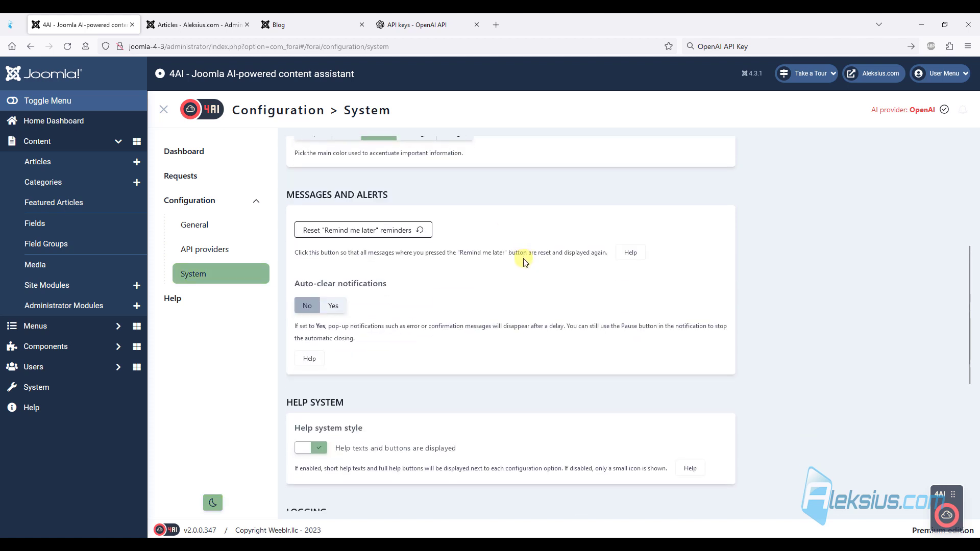
scroll(368, 235, down, 4)
scroll(338, 239, down, 2)
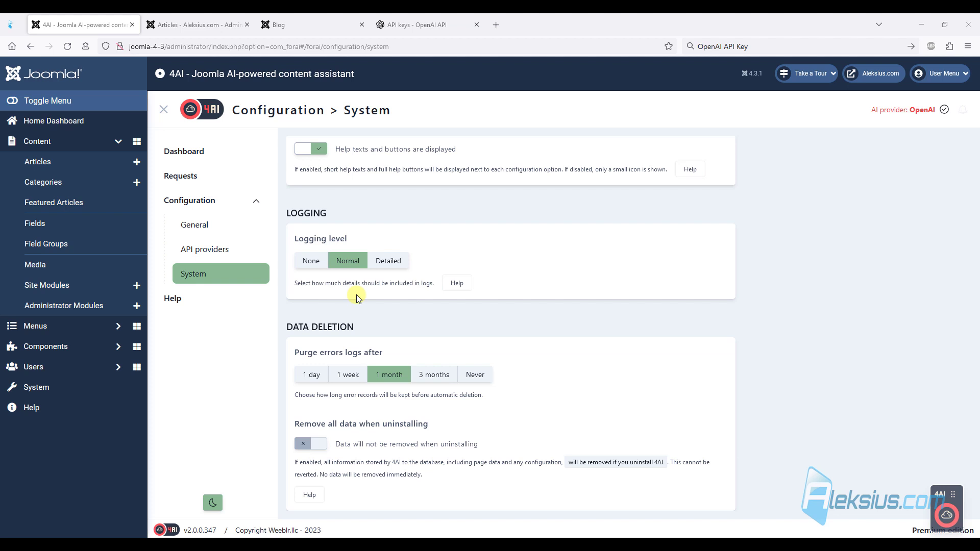
Step: Open the 4AI assistant panel on its SEO Meta description task
click(939, 509)
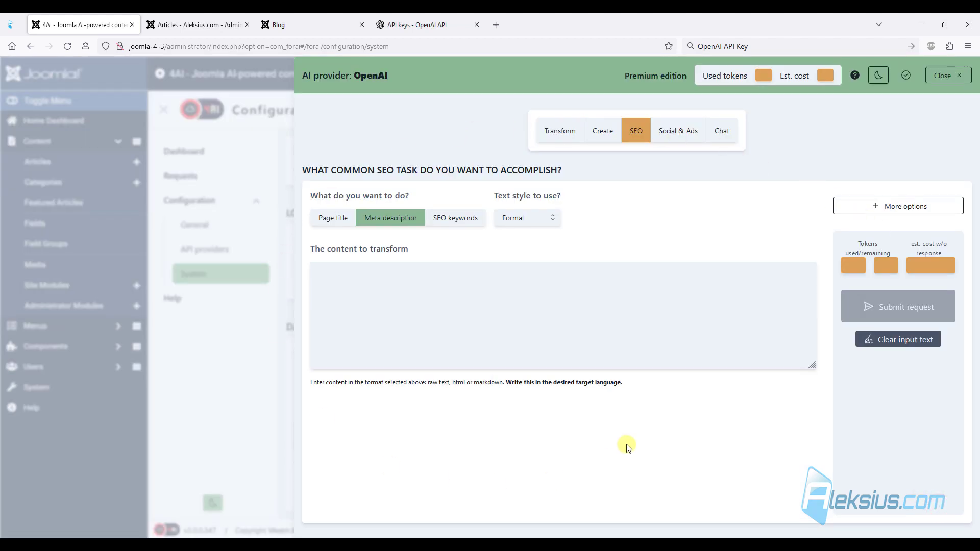